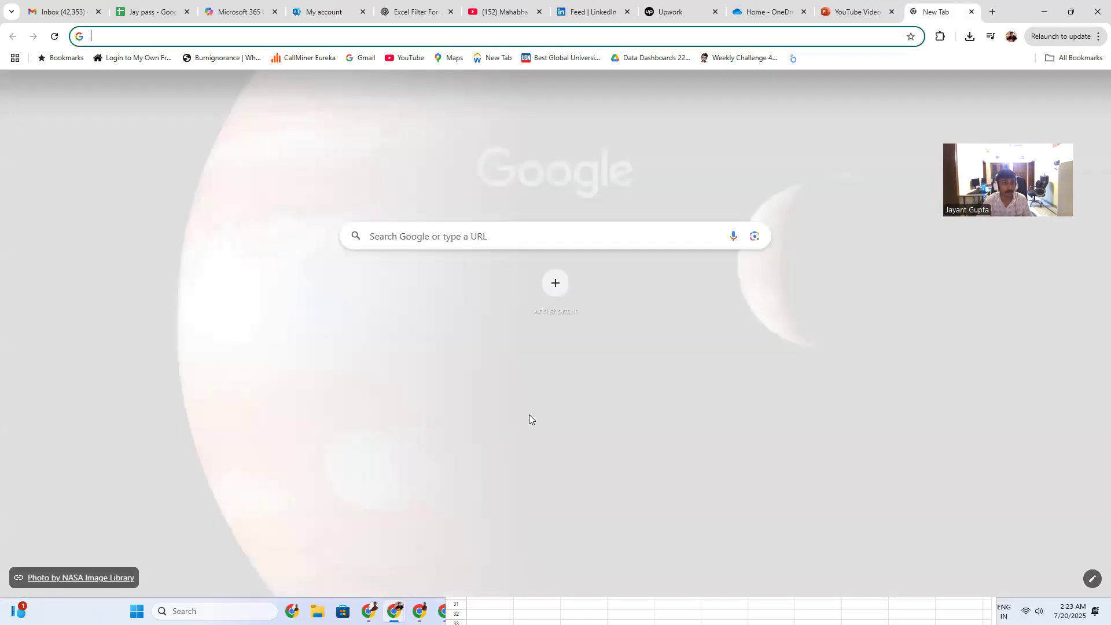
- Open the Looker Studio home page and highlight the "Get Looker Studio Pro" heading
{"action": "type", "text": "loo"}
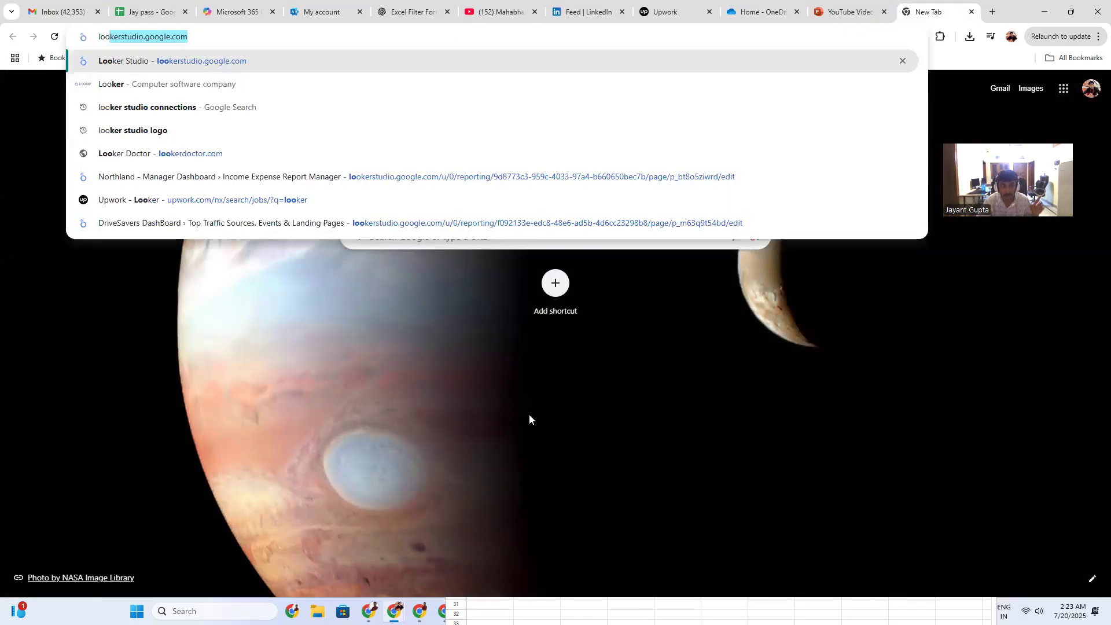
{"action": "key", "text": "Return"}
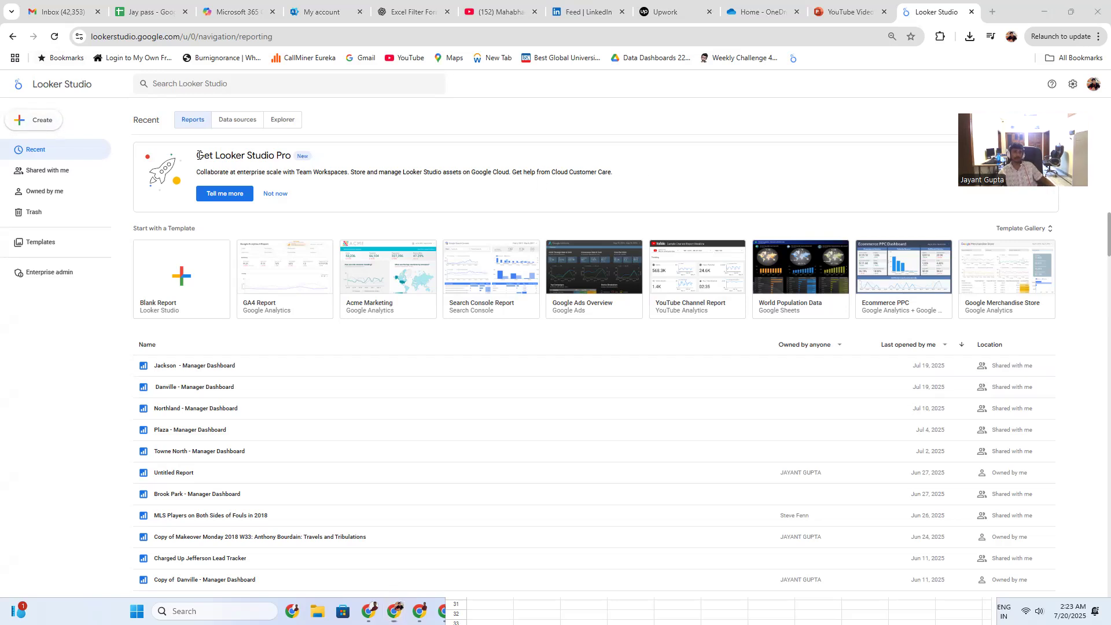
{"action": "left_click_drag", "start_coordinate": [199, 156], "coordinate": [292, 151]}
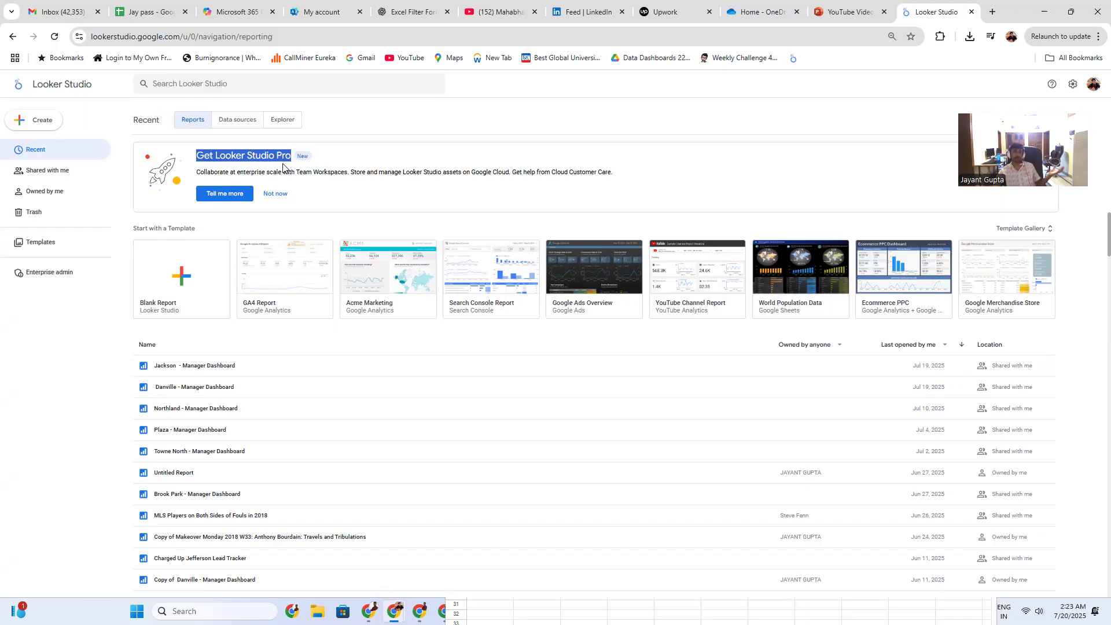
{"action": "left_click", "coordinate": [383, 173]}
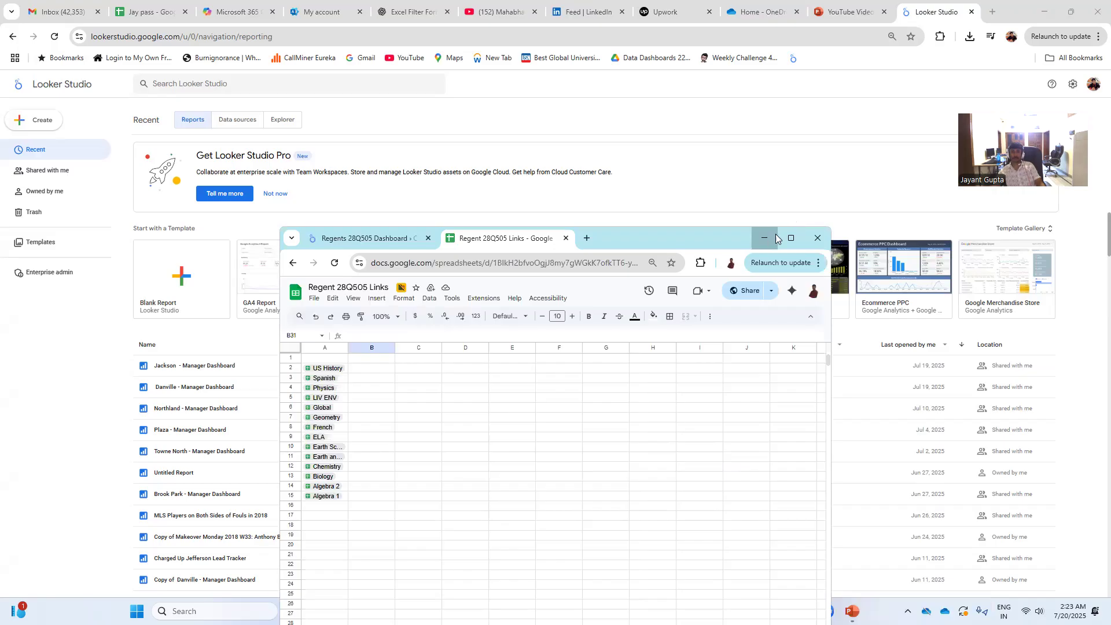
- Minimize the Regent 28Q505 Links window and switch to the browser window with the Template sales report
{"action": "left_click", "coordinate": [775, 234]}
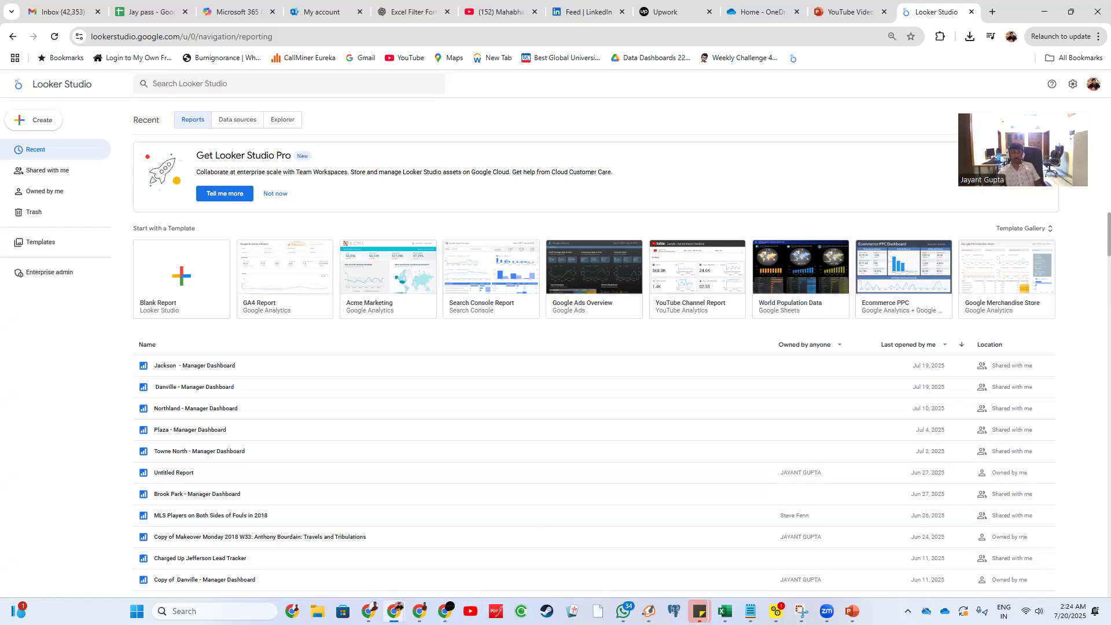
{"action": "mouse_move", "coordinate": [368, 611]}
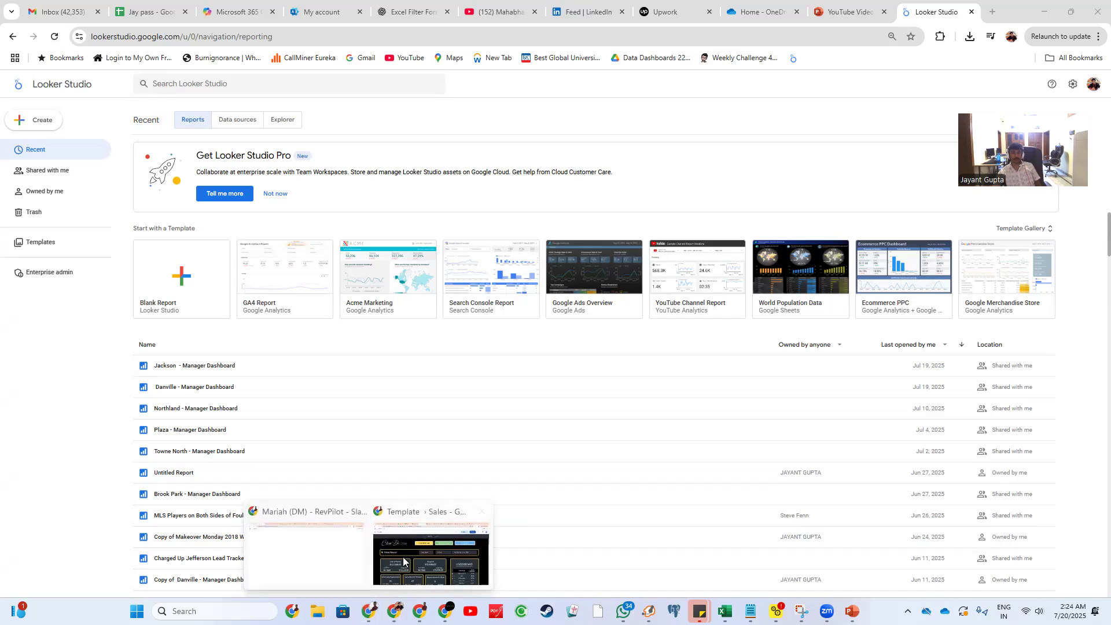
{"action": "left_click", "coordinate": [404, 562]}
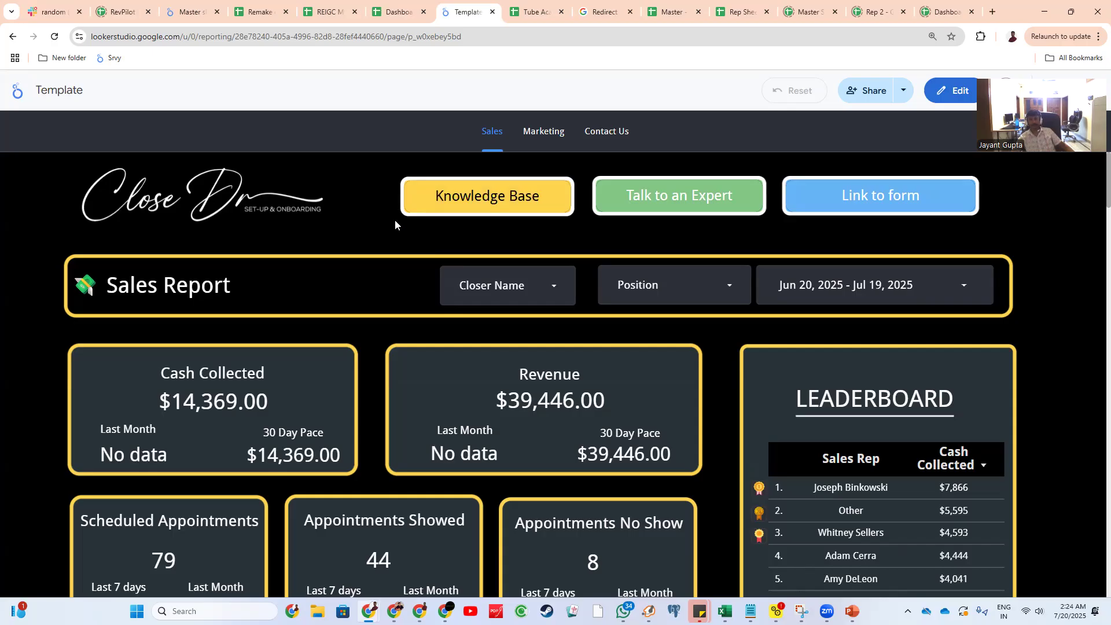
- Examine the Sales Report page's filters, scorecards, cash leaderboard and sales rep performance table
{"action": "scroll", "coordinate": [385, 216], "scroll_direction": "down", "scroll_amount": 2}
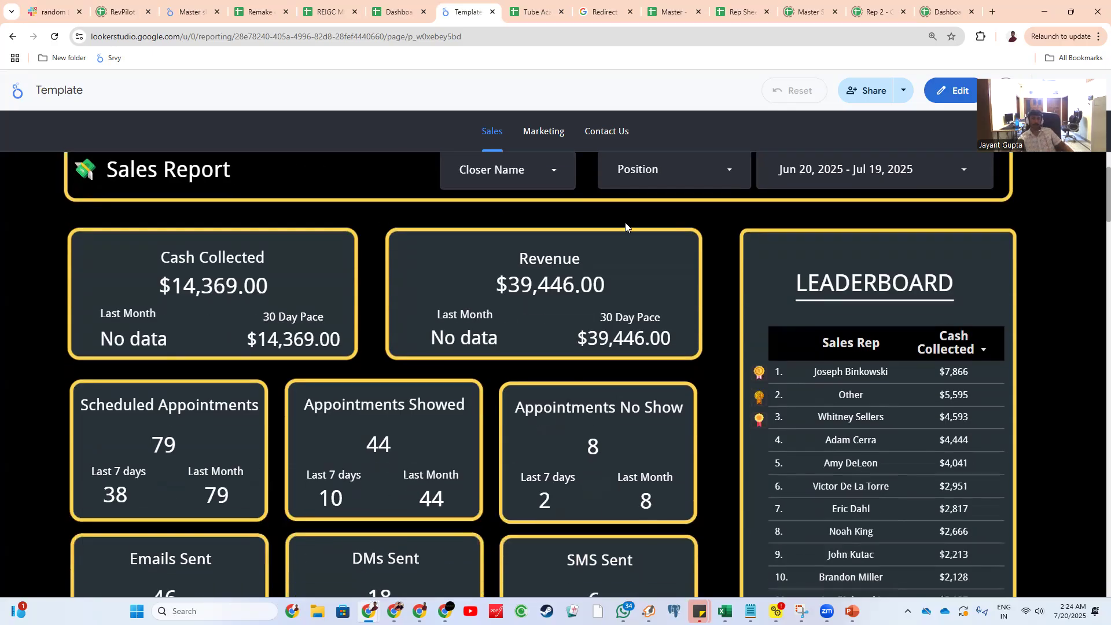
{"action": "scroll", "coordinate": [490, 258], "scroll_direction": "up", "scroll_amount": 2}
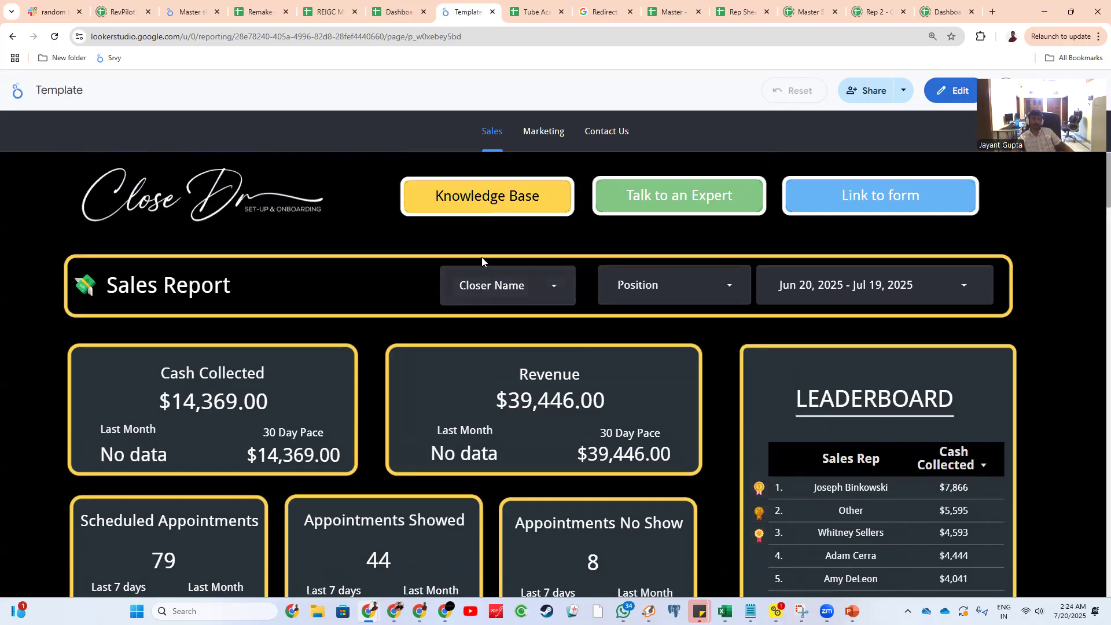
{"action": "scroll", "coordinate": [482, 257], "scroll_direction": "down", "scroll_amount": 2}
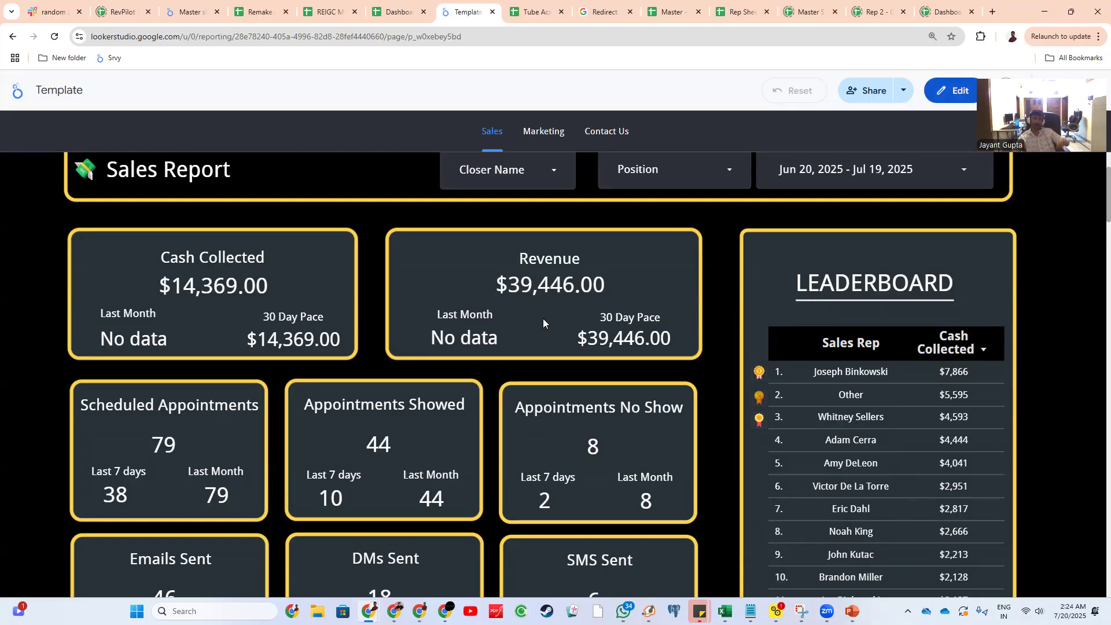
{"action": "scroll", "coordinate": [371, 331], "scroll_direction": "down", "scroll_amount": 3}
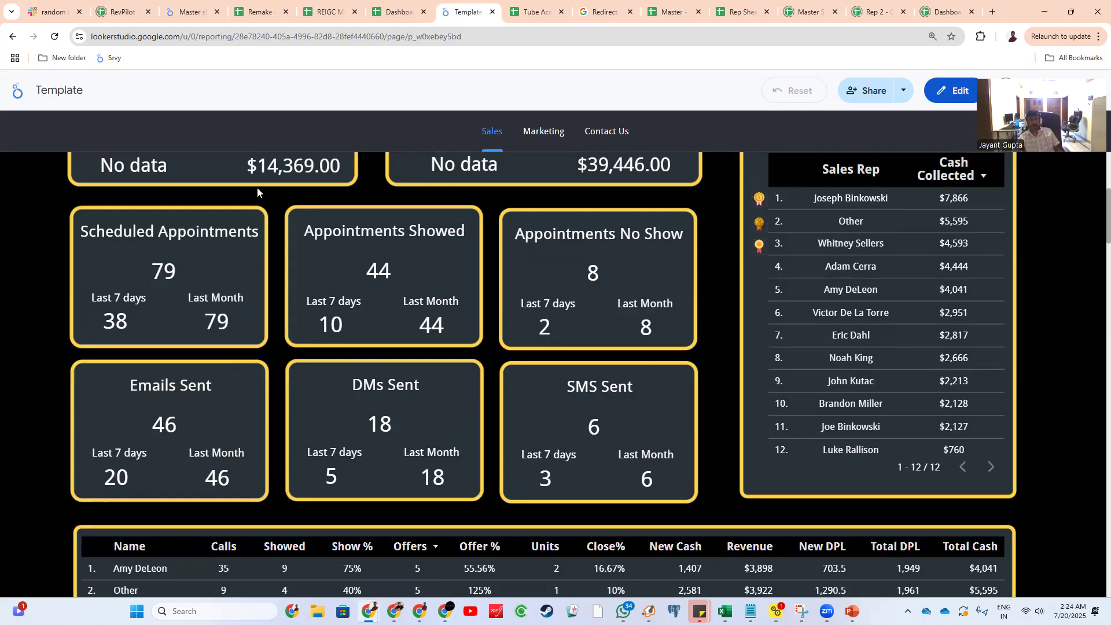
{"action": "scroll", "coordinate": [234, 233], "scroll_direction": "down", "scroll_amount": 1}
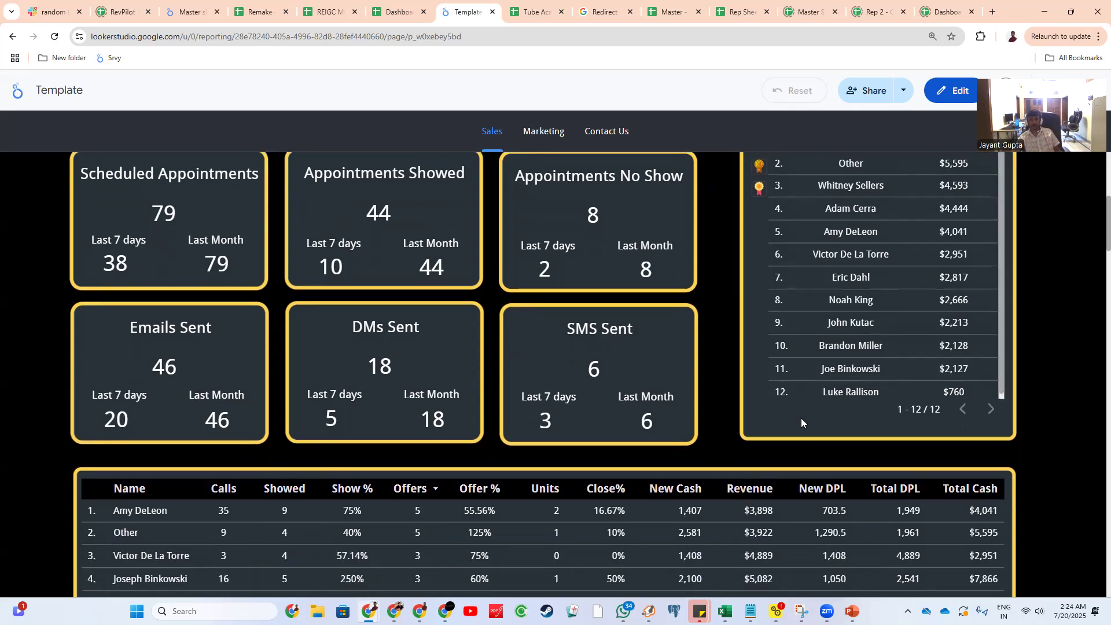
{"action": "scroll", "coordinate": [307, 372], "scroll_direction": "down", "scroll_amount": 5}
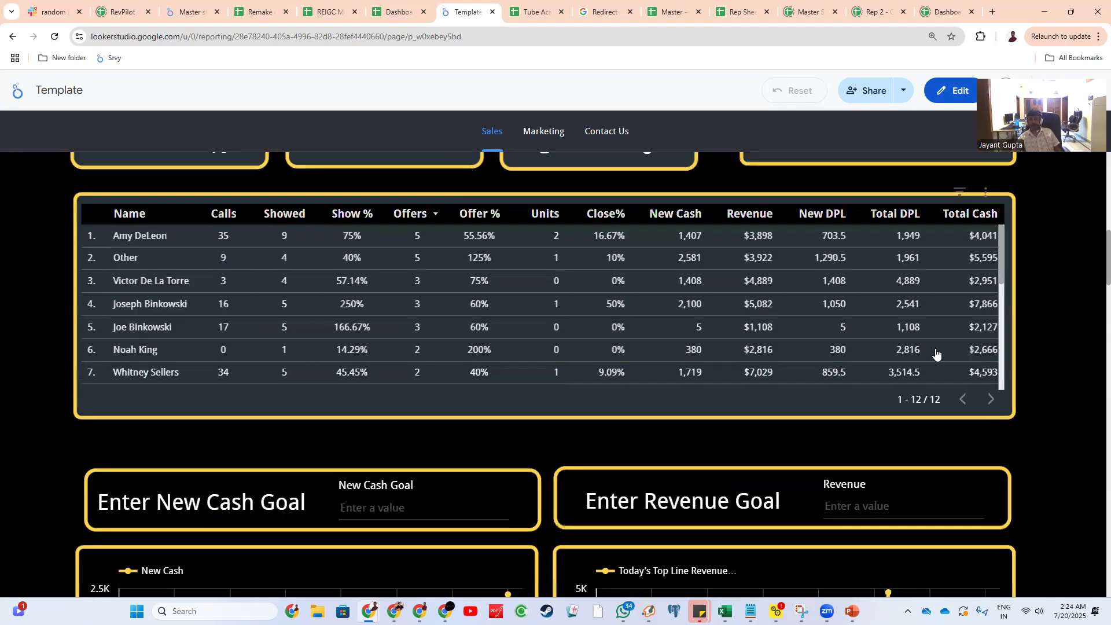
{"action": "scroll", "coordinate": [936, 353], "scroll_direction": "down", "scroll_amount": 1}
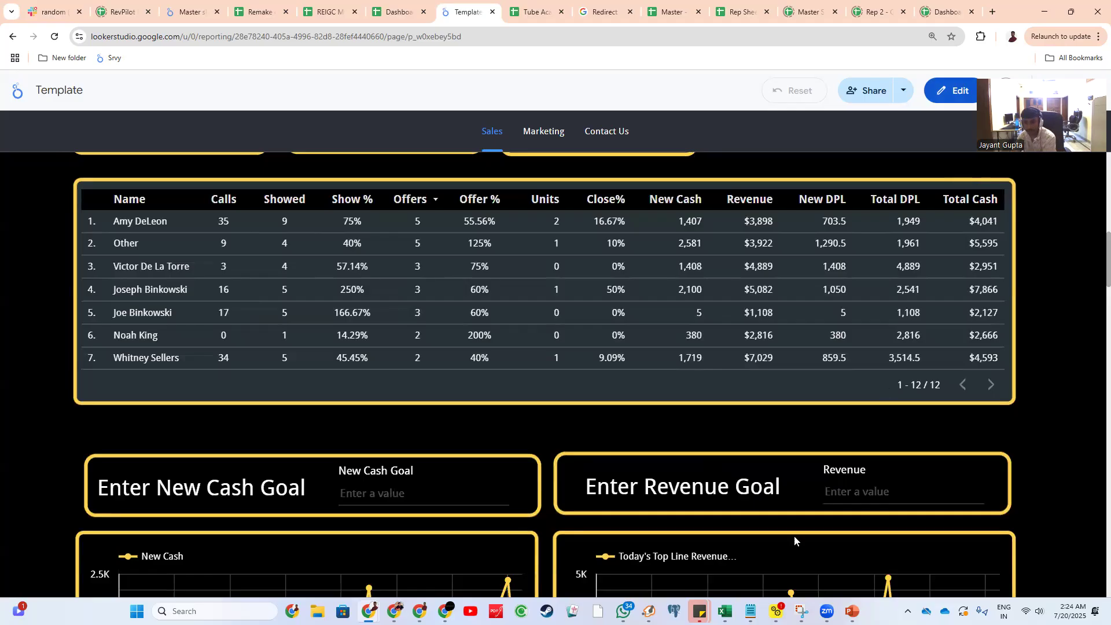
{"action": "scroll", "coordinate": [794, 536], "scroll_direction": "down", "scroll_amount": 3}
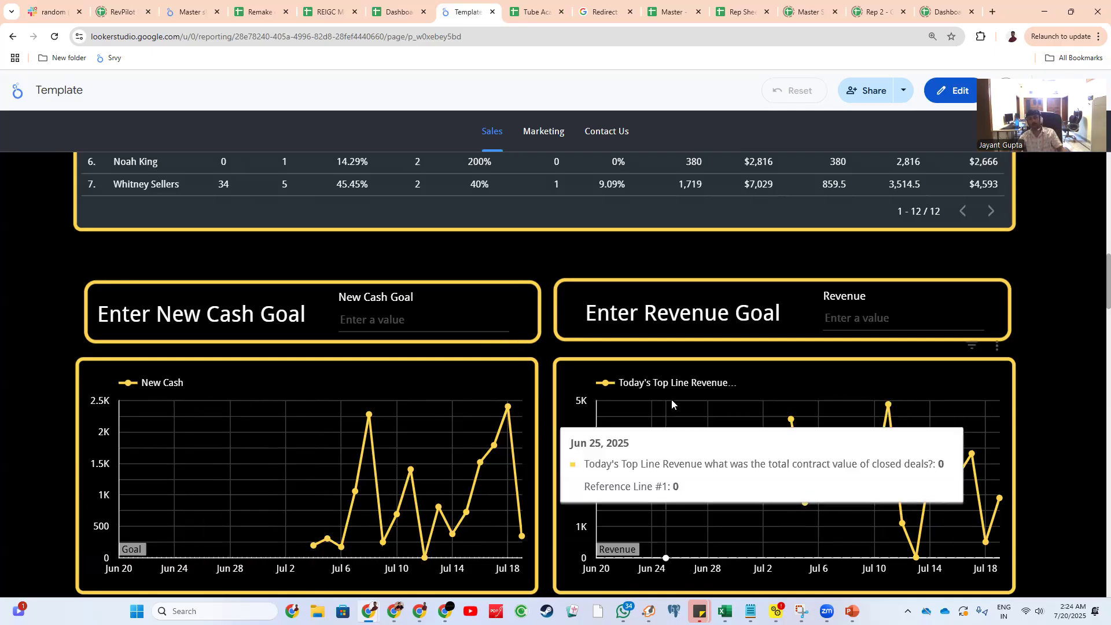
- Examine the goal charts, Sales Funnel, leaderboards and Revenue Timeline further down the Sales page
{"action": "scroll", "coordinate": [675, 397], "scroll_direction": "down", "scroll_amount": 3}
{"action": "scroll", "coordinate": [302, 426], "scroll_direction": "down", "scroll_amount": 3}
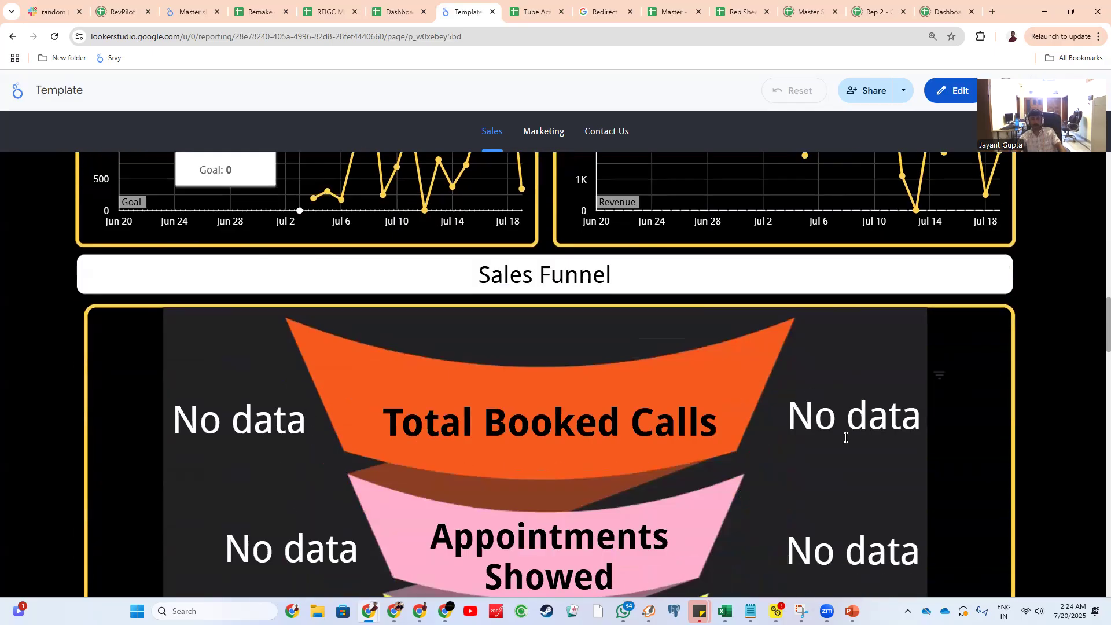
{"action": "scroll", "coordinate": [847, 437], "scroll_direction": "down", "scroll_amount": 4}
{"action": "scroll", "coordinate": [852, 434], "scroll_direction": "down", "scroll_amount": 6}
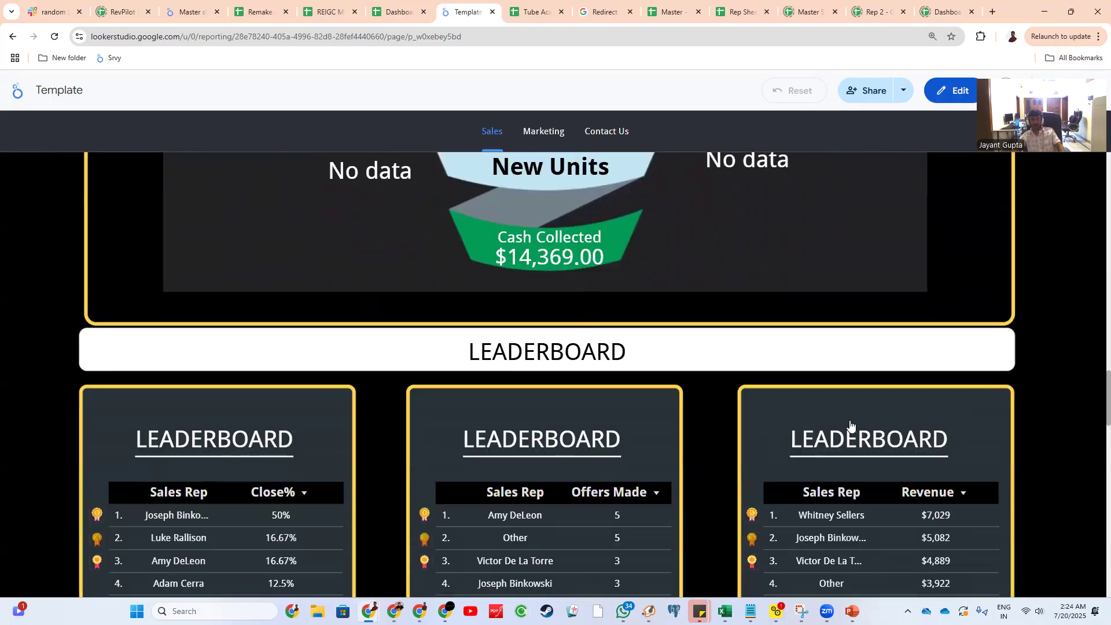
{"action": "scroll", "coordinate": [849, 423], "scroll_direction": "down", "scroll_amount": 2}
{"action": "scroll", "coordinate": [732, 390], "scroll_direction": "down", "scroll_amount": 7}
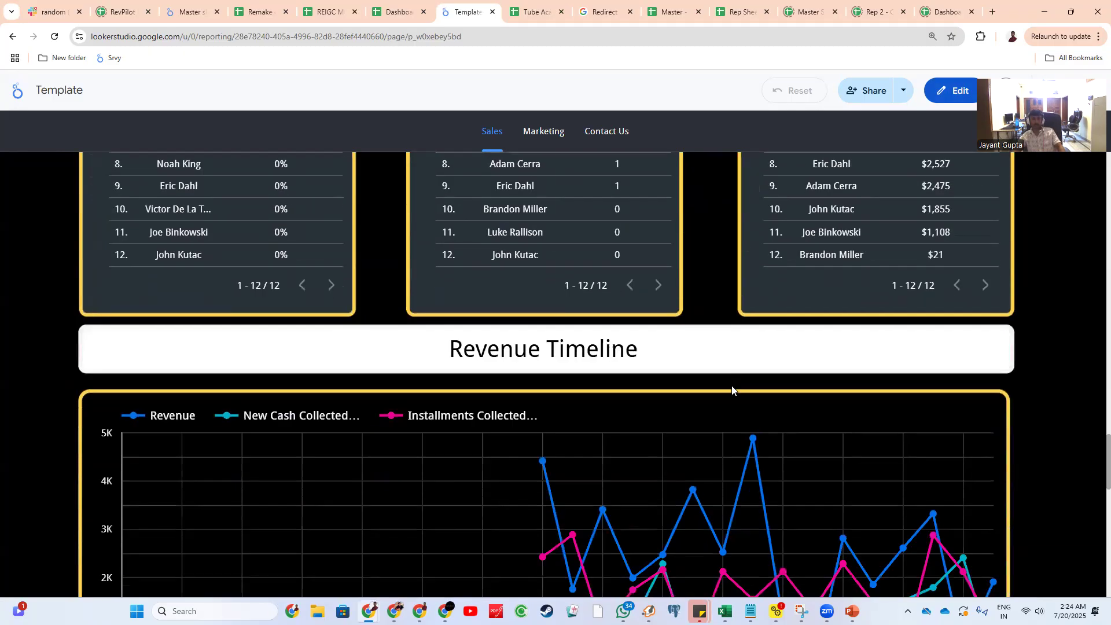
{"action": "scroll", "coordinate": [512, 421], "scroll_direction": "down", "scroll_amount": 8}
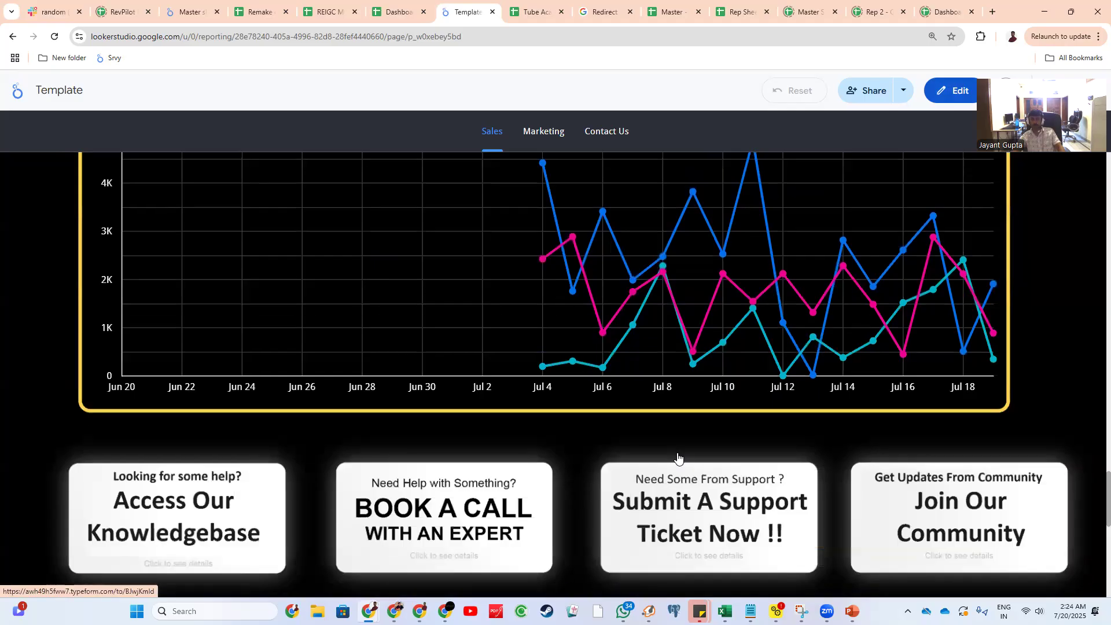
{"action": "scroll", "coordinate": [21, 363], "scroll_direction": "up", "scroll_amount": 15}
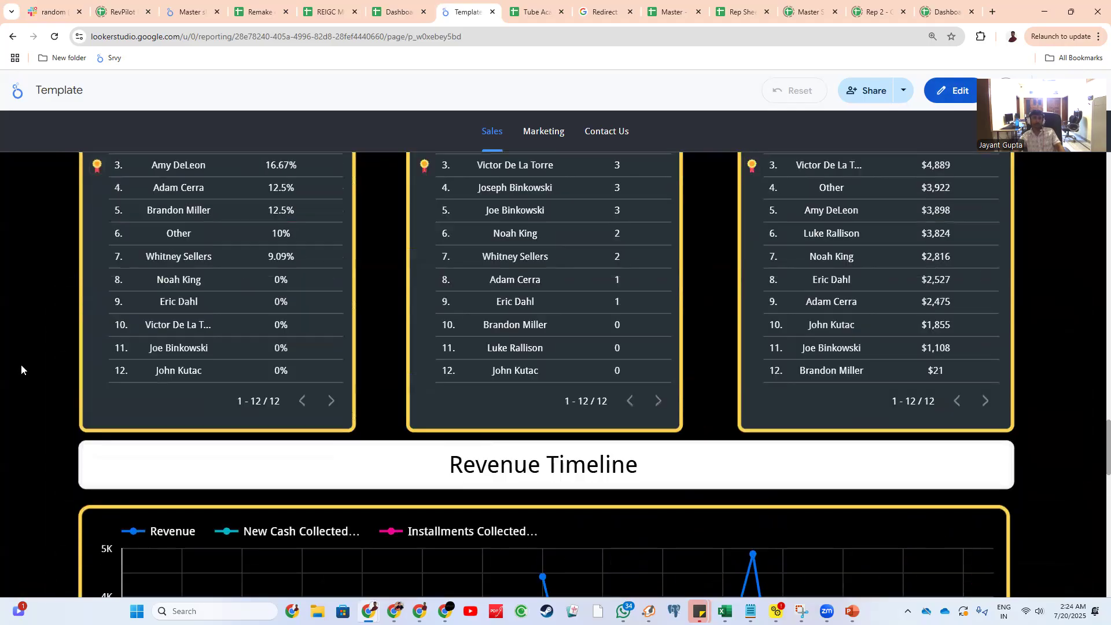
{"action": "scroll", "coordinate": [372, 326], "scroll_direction": "up", "scroll_amount": 6}
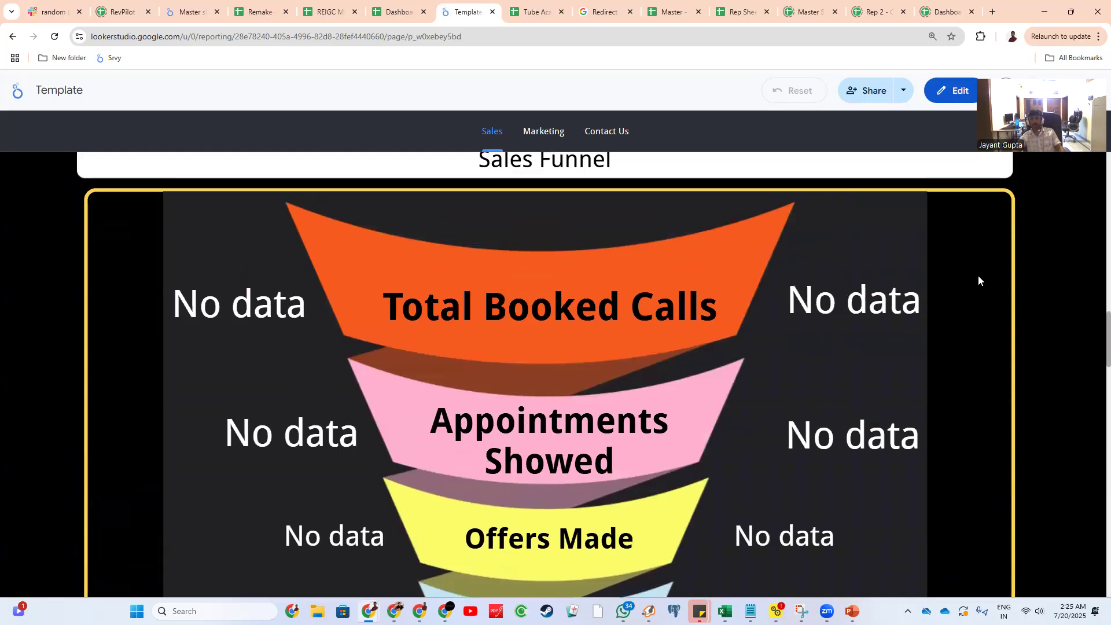
{"action": "left_click_drag", "start_coordinate": [1037, 63], "coordinate": [1009, 222]}
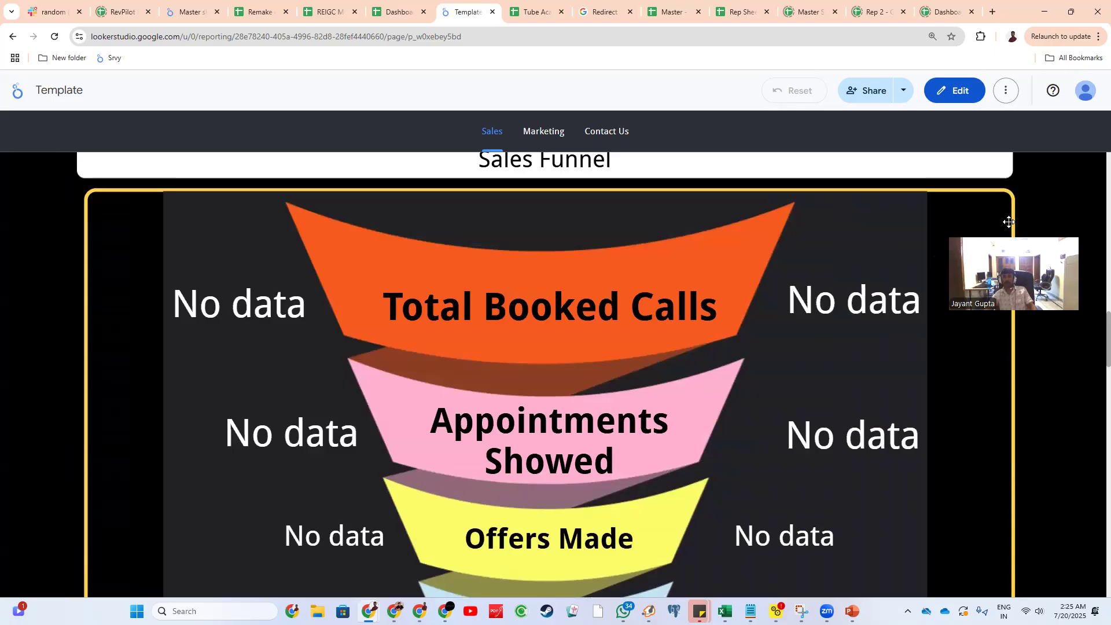
{"action": "left_click", "coordinate": [1006, 91]}
{"action": "left_click", "coordinate": [1021, 155]}
- Return to the Looker Studio home page and open the Report Gallery, glancing back at the Template report's charts
{"action": "key", "text": "alt+Tab"}
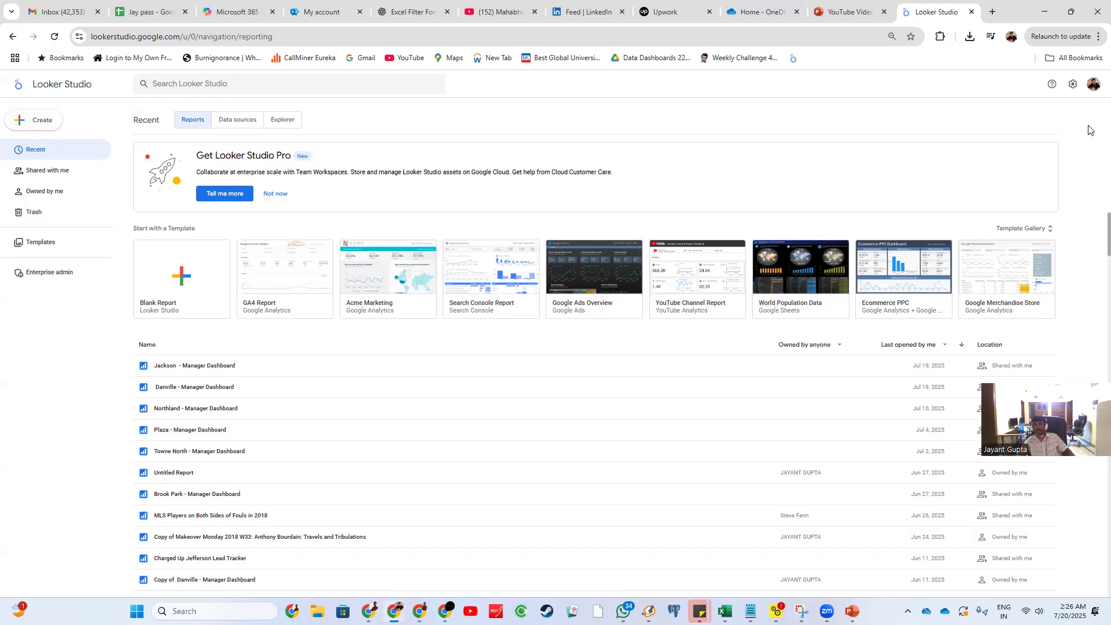
{"action": "left_click", "coordinate": [1053, 86]}
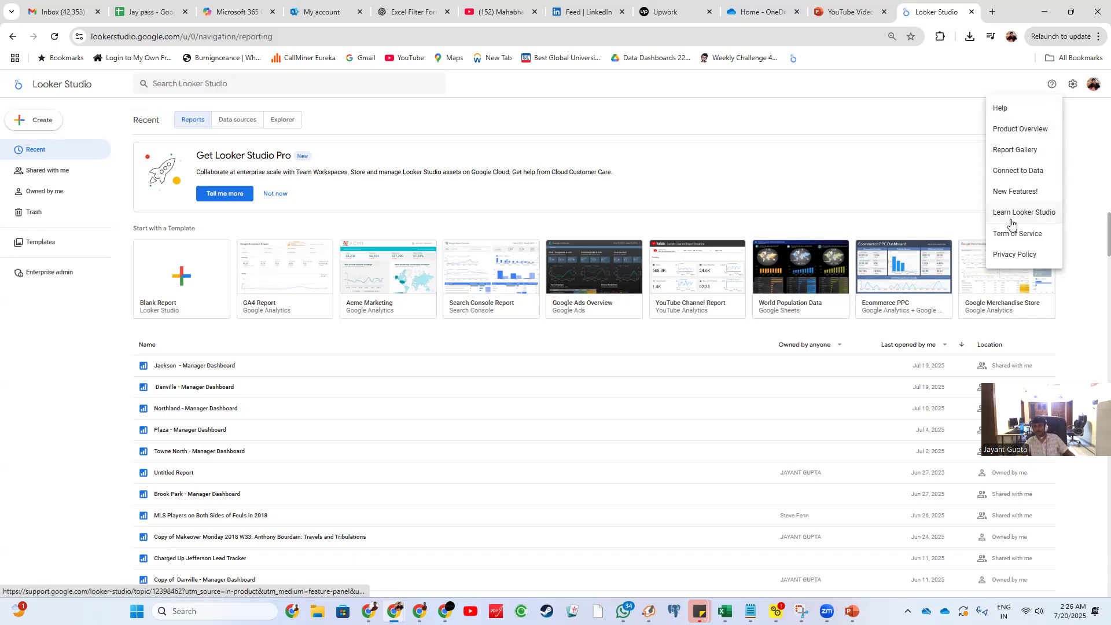
{"action": "left_click", "coordinate": [1017, 152]}
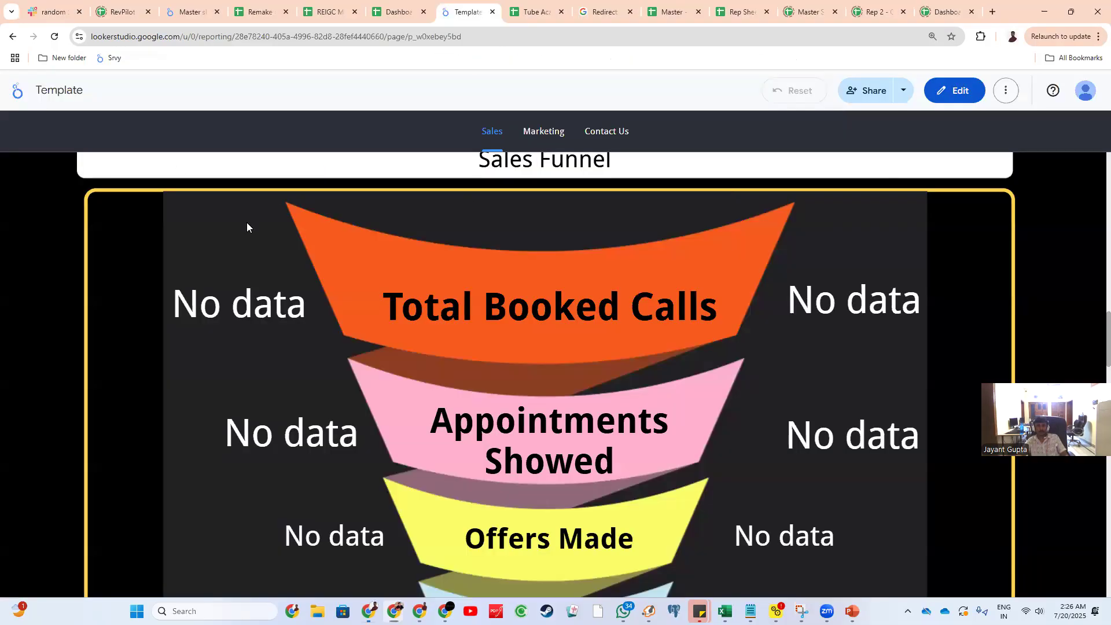
{"action": "scroll", "coordinate": [322, 254], "scroll_direction": "up", "scroll_amount": 4}
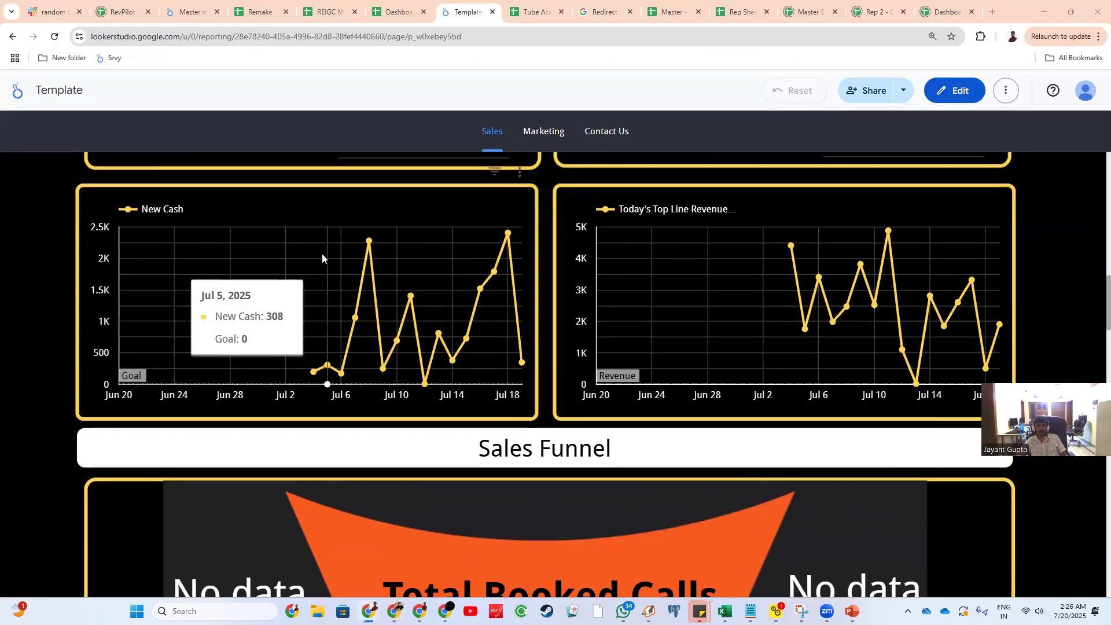
{"action": "key", "text": "alt+Tab"}
{"action": "left_click", "coordinate": [906, 8]}
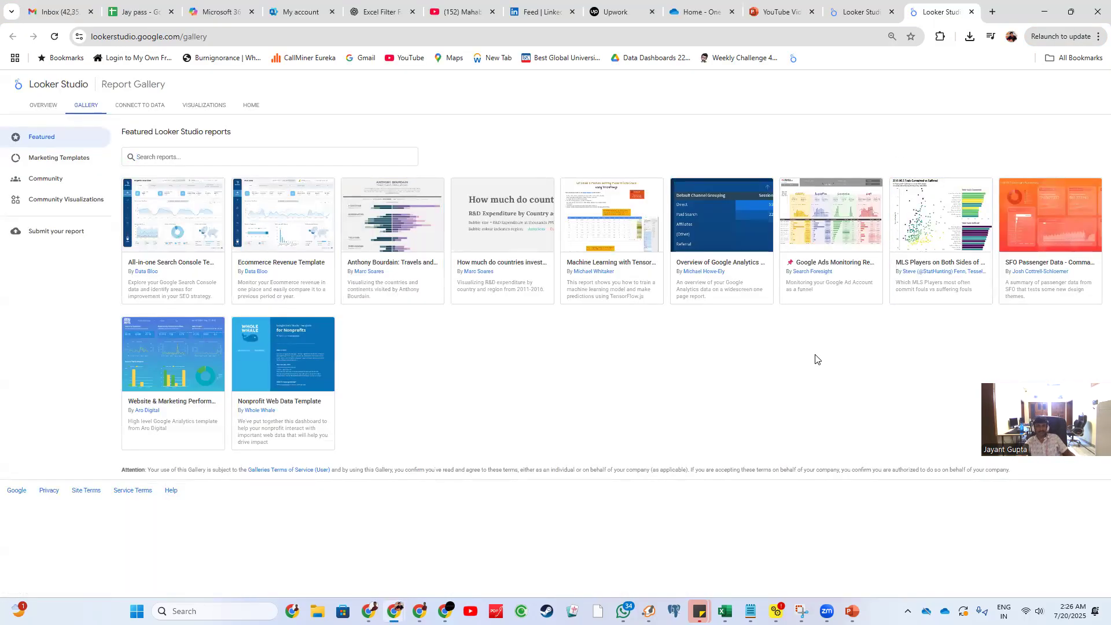
- Search the featured reports in the gallery for "sales"
{"action": "left_click", "coordinate": [168, 157]}
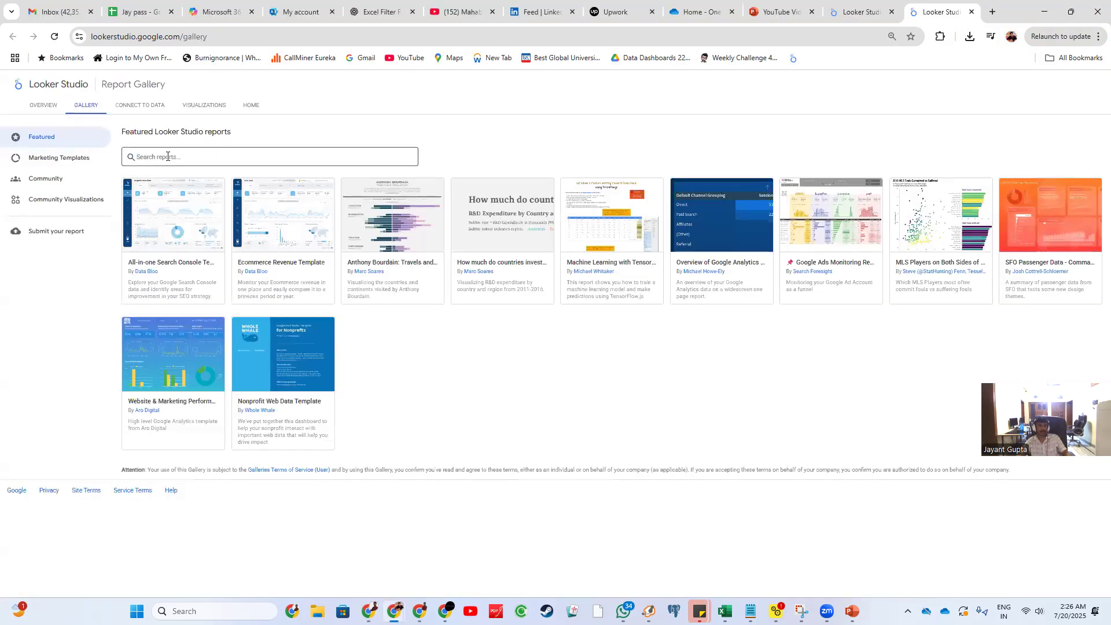
{"action": "type", "text": "s"}
{"action": "key", "text": "Return"}
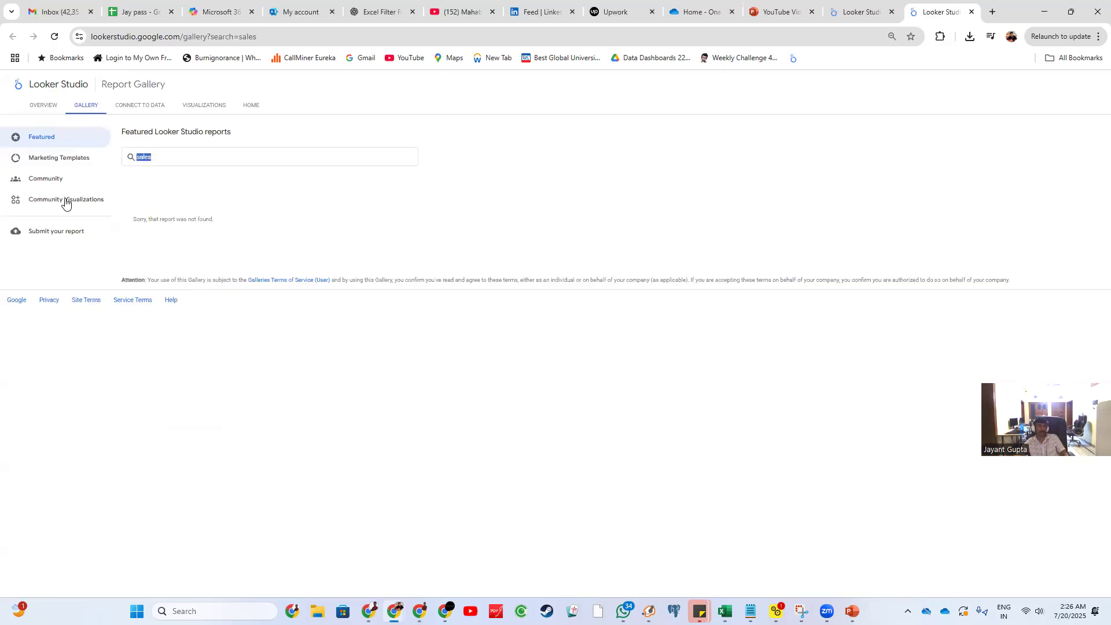
- Show the gallery's Marketing Templates category and clear the search text
{"action": "left_click", "coordinate": [64, 165]}
{"action": "left_click", "coordinate": [72, 162]}
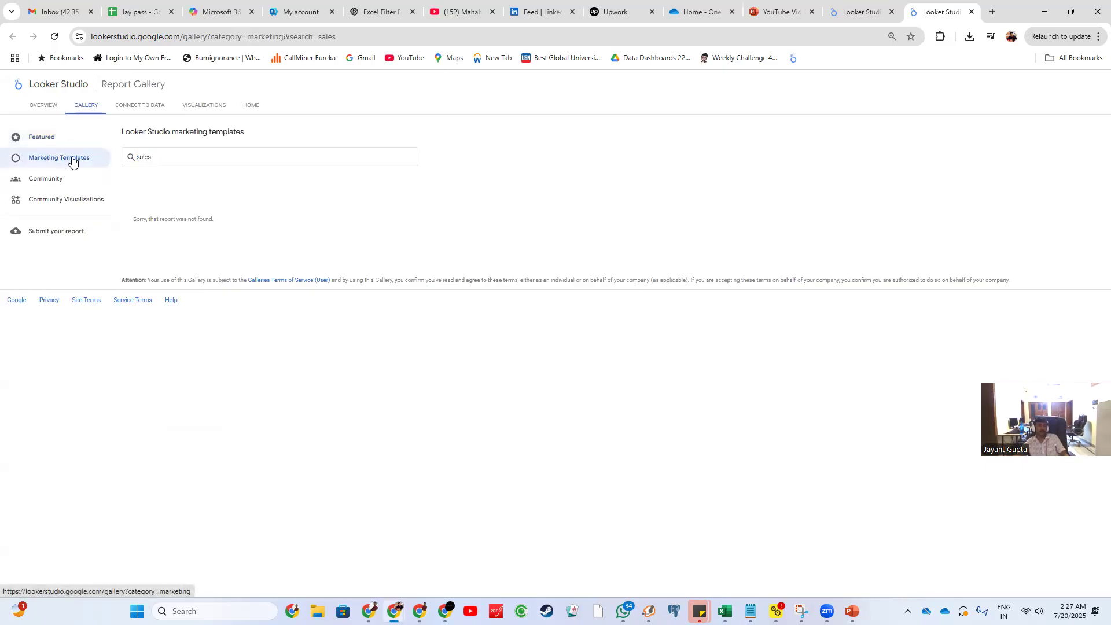
{"action": "left_click", "coordinate": [209, 156]}
{"action": "key", "text": "ctrl+a"}
{"action": "left_click", "coordinate": [206, 161]}
{"action": "key", "text": "BackSpace"}
{"action": "key", "text": "BackSpace"}
{"action": "key", "text": "BackSpace"}
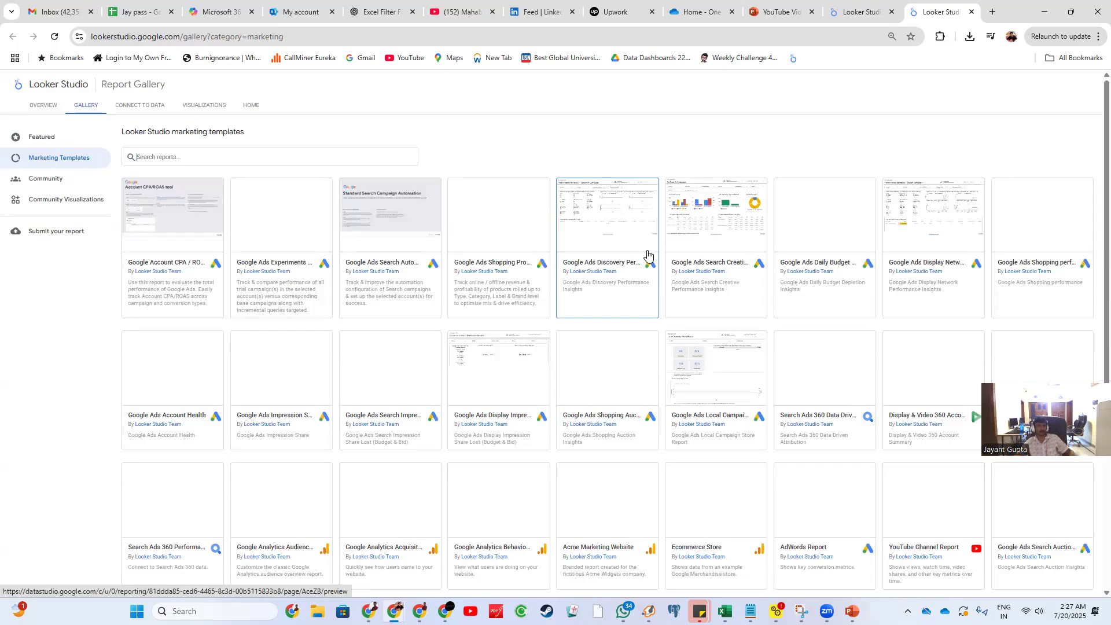
- Examine the marketing report templates available in the gallery
{"action": "scroll", "coordinate": [248, 259], "scroll_direction": "down", "scroll_amount": 5}
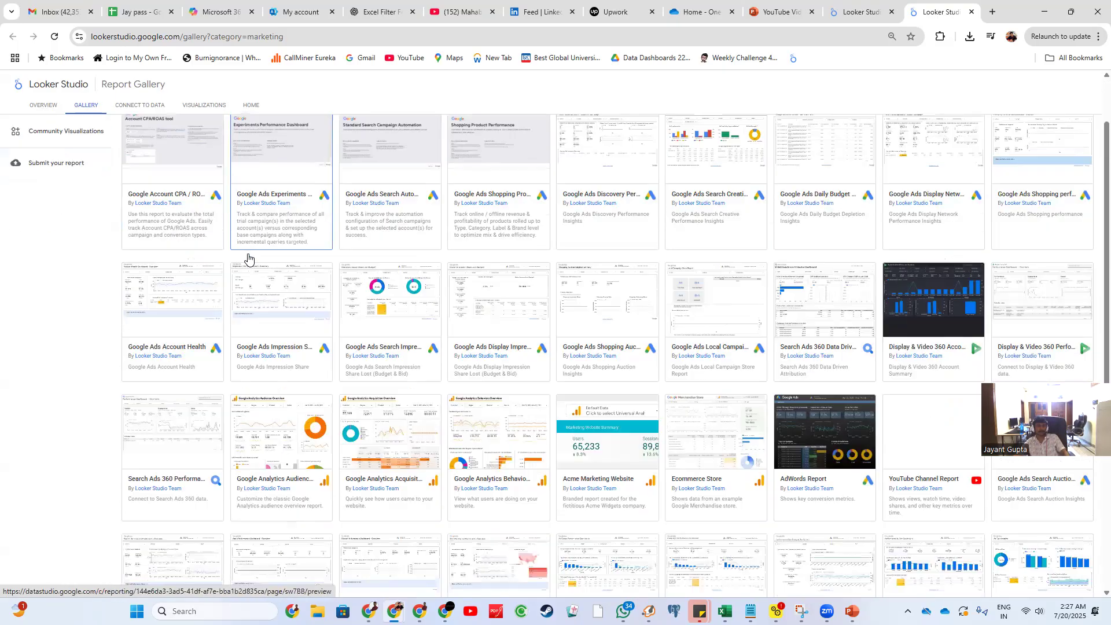
{"action": "scroll", "coordinate": [947, 417], "scroll_direction": "down", "scroll_amount": 1}
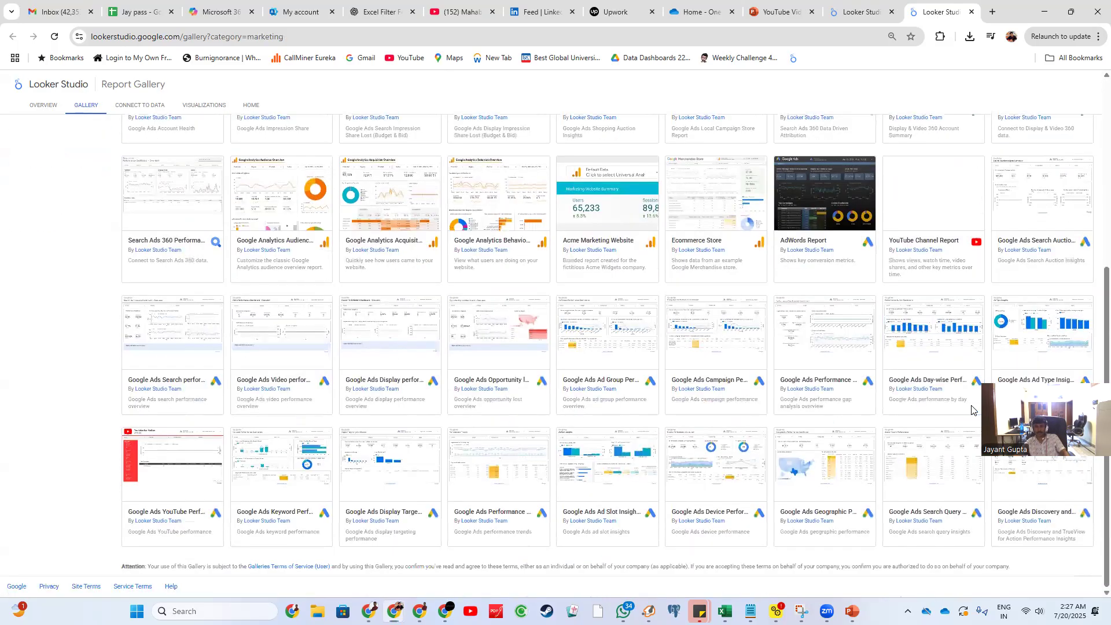
{"action": "scroll", "coordinate": [700, 317], "scroll_direction": "up", "scroll_amount": 5}
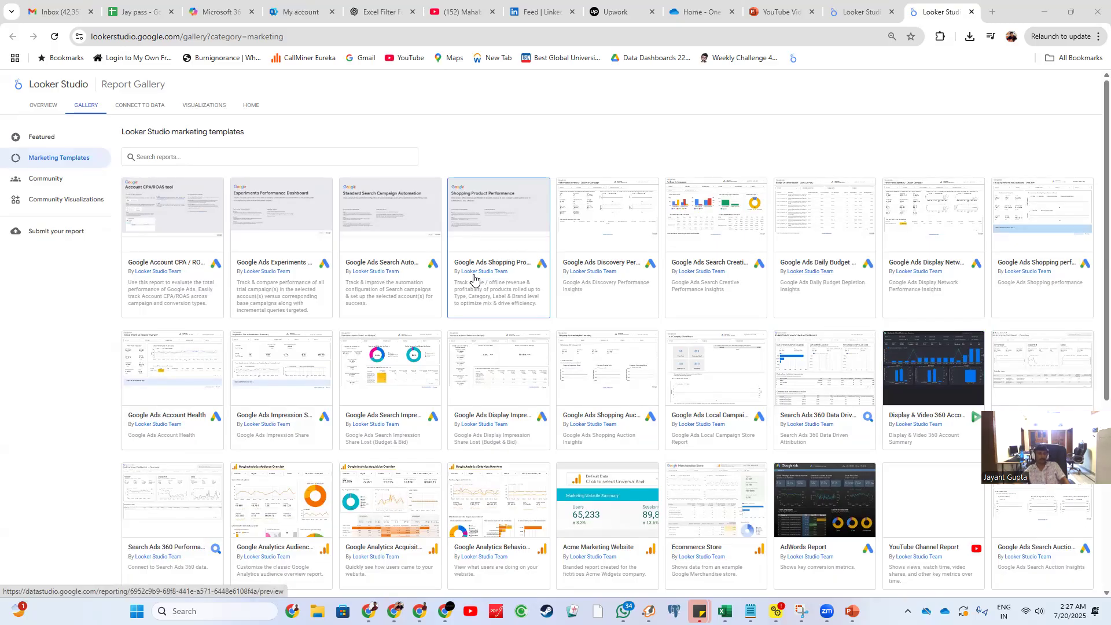
{"action": "scroll", "coordinate": [474, 278], "scroll_direction": "down", "scroll_amount": 4}
{"action": "scroll", "coordinate": [483, 304], "scroll_direction": "down", "scroll_amount": 2}
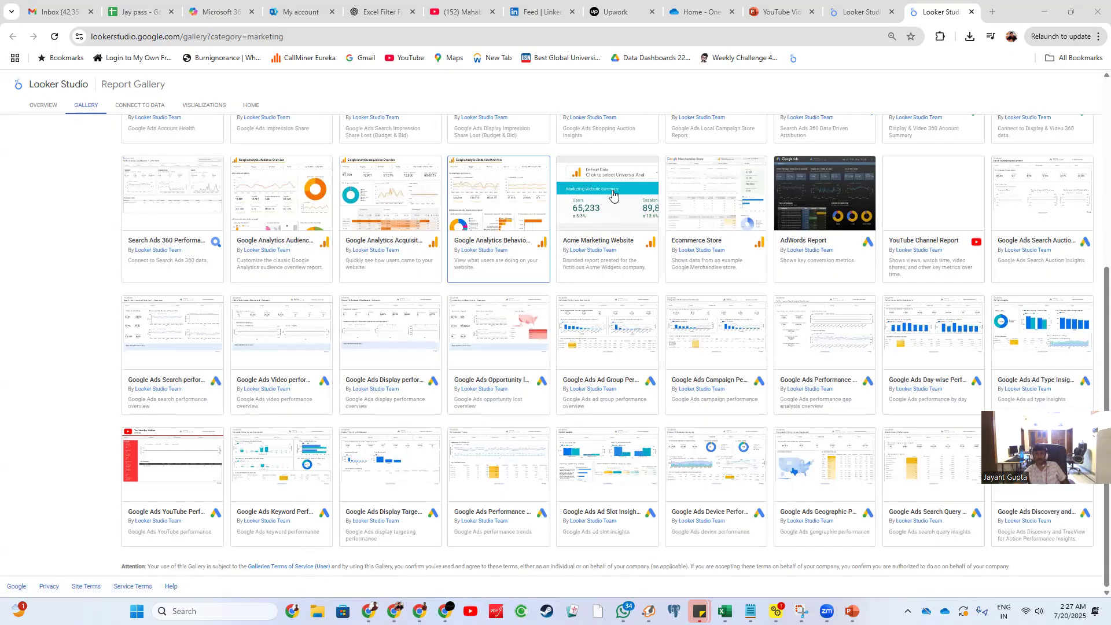
- Finish looking over the marketing templates and browse the community-built reports in the gallery's Community category
{"action": "scroll", "coordinate": [614, 194], "scroll_direction": "up", "scroll_amount": 5}
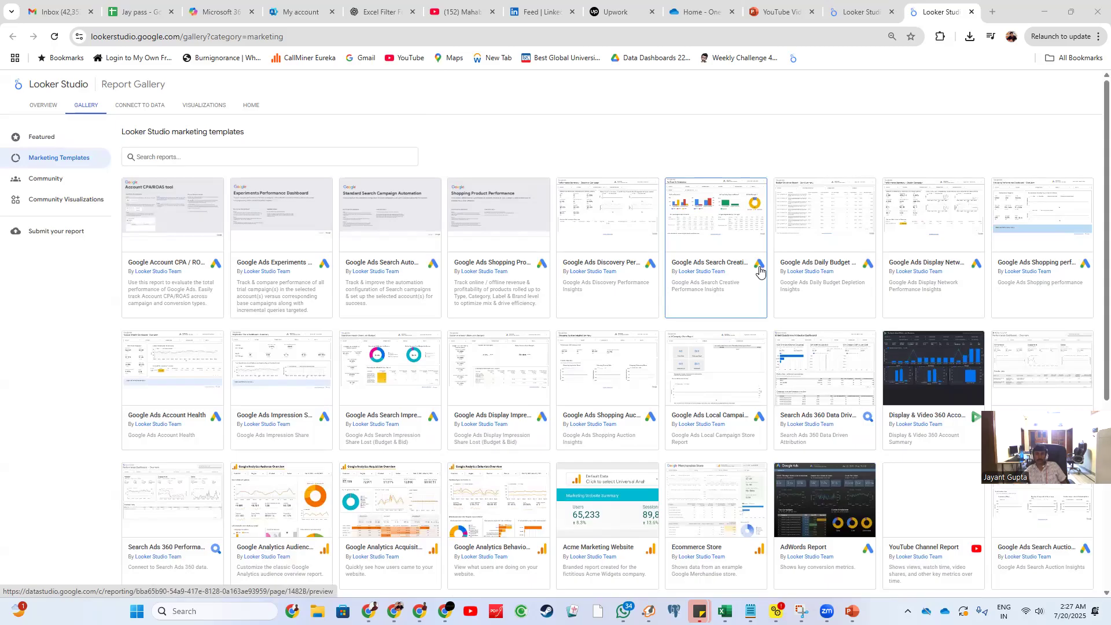
{"action": "scroll", "coordinate": [625, 295], "scroll_direction": "down", "scroll_amount": 5}
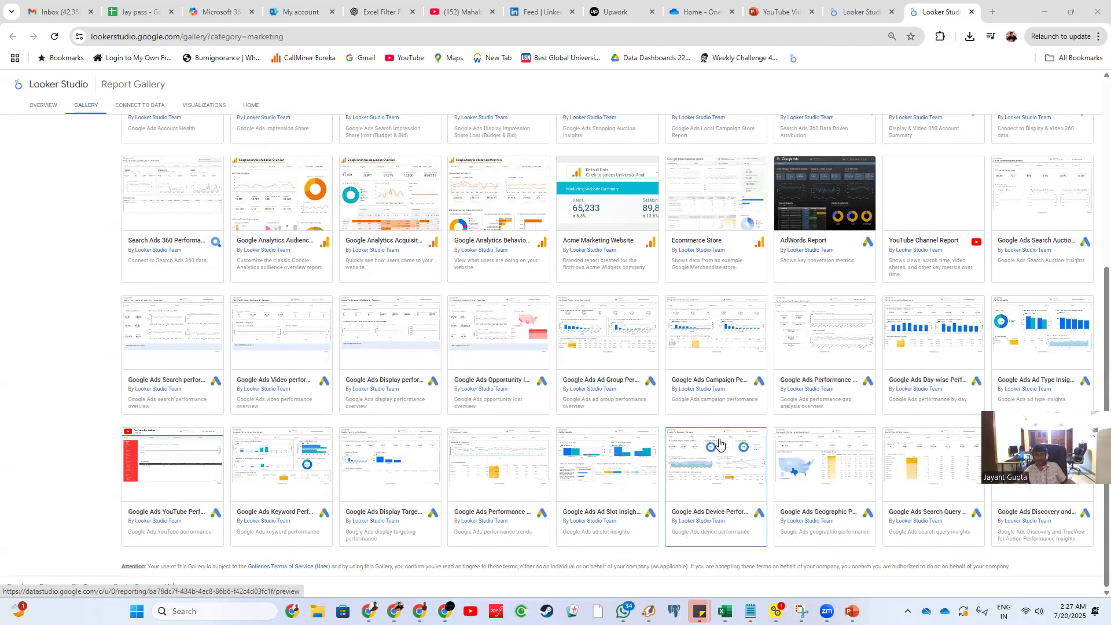
{"action": "scroll", "coordinate": [773, 338], "scroll_direction": "up", "scroll_amount": 5}
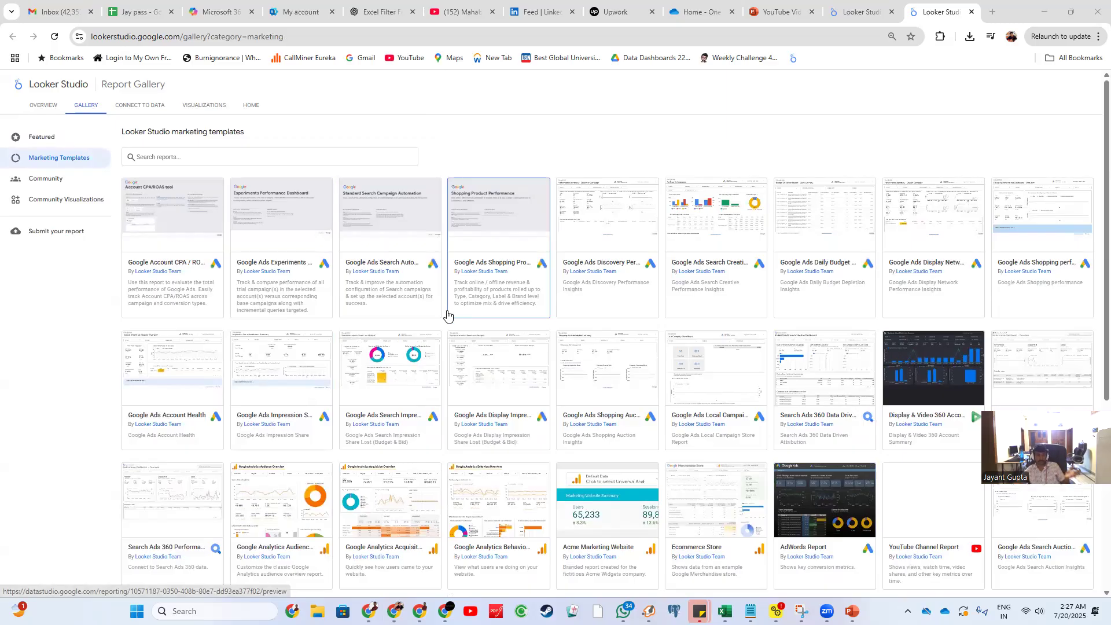
{"action": "left_click", "coordinate": [46, 180]}
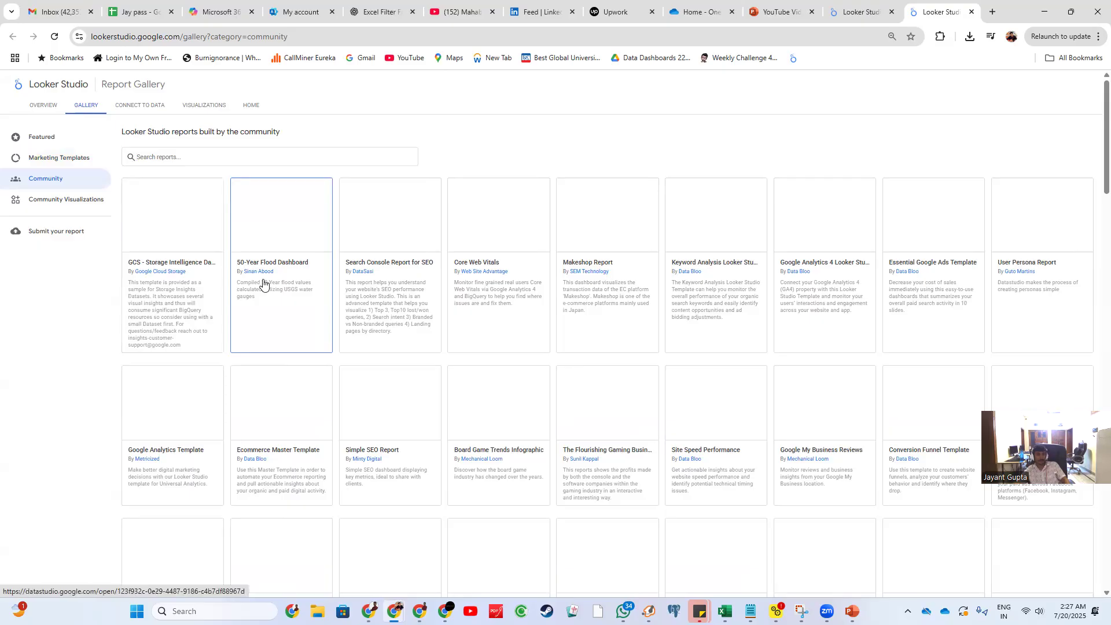
{"action": "scroll", "coordinate": [634, 297], "scroll_direction": "down", "scroll_amount": 6}
{"action": "scroll", "coordinate": [623, 307], "scroll_direction": "down", "scroll_amount": 10}
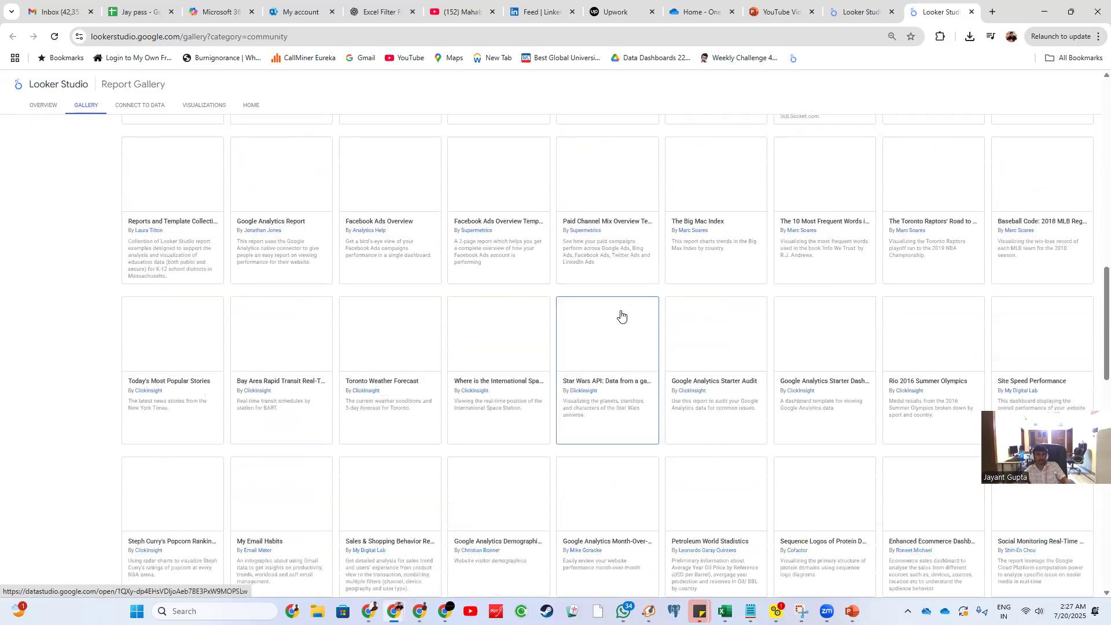
{"action": "scroll", "coordinate": [606, 307], "scroll_direction": "up", "scroll_amount": 7}
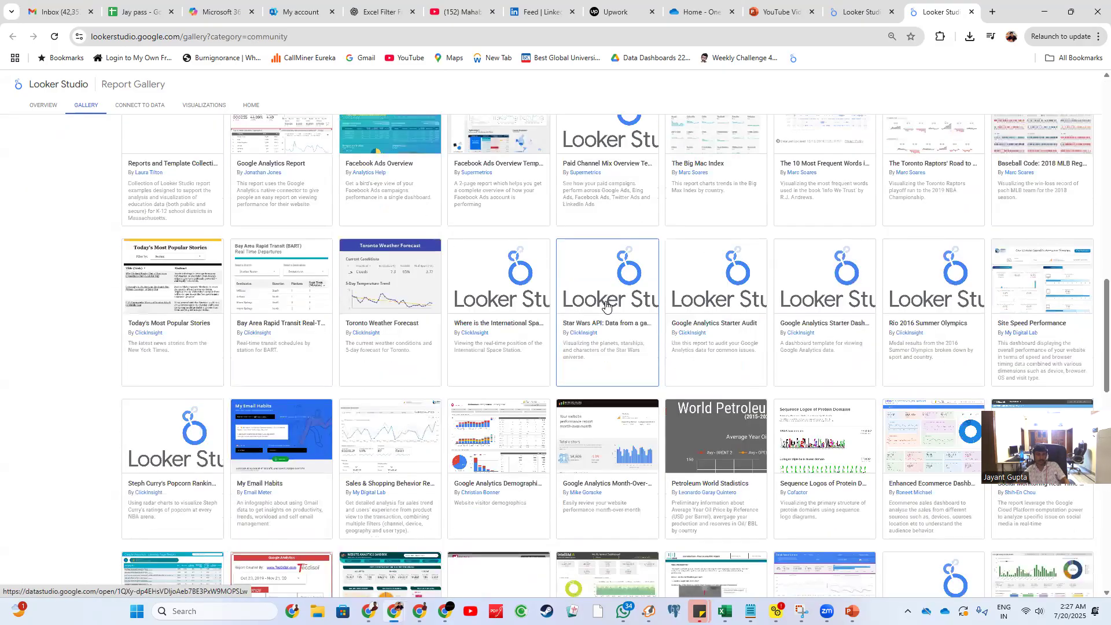
{"action": "scroll", "coordinate": [606, 307], "scroll_direction": "up", "scroll_amount": 5}
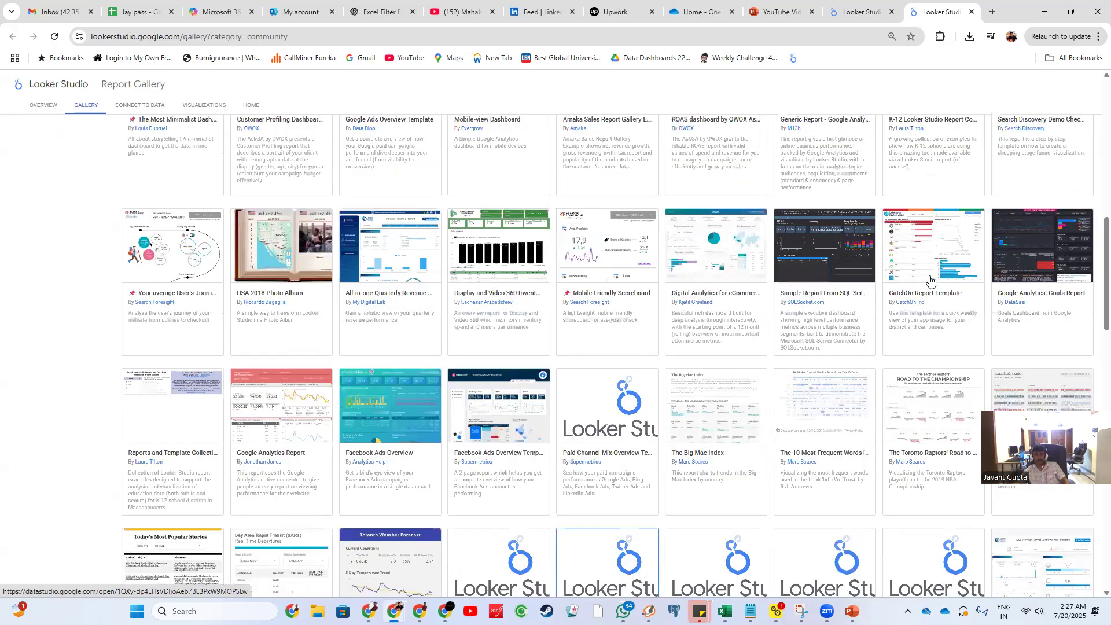
{"action": "scroll", "coordinate": [812, 344], "scroll_direction": "down", "scroll_amount": 1}
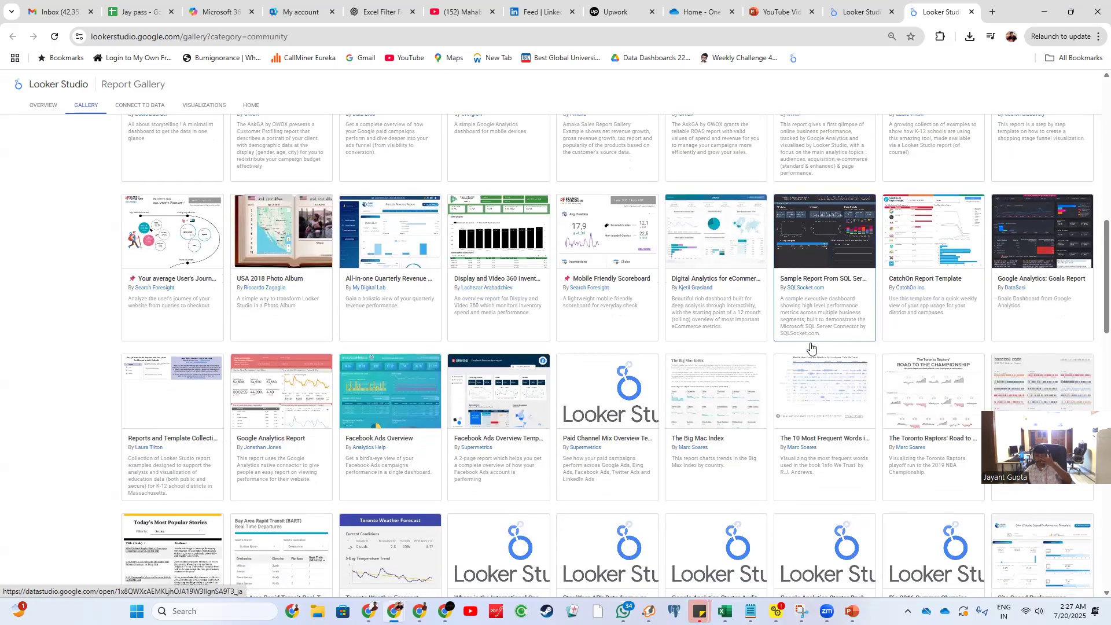
{"action": "scroll", "coordinate": [812, 342], "scroll_direction": "down", "scroll_amount": 5}
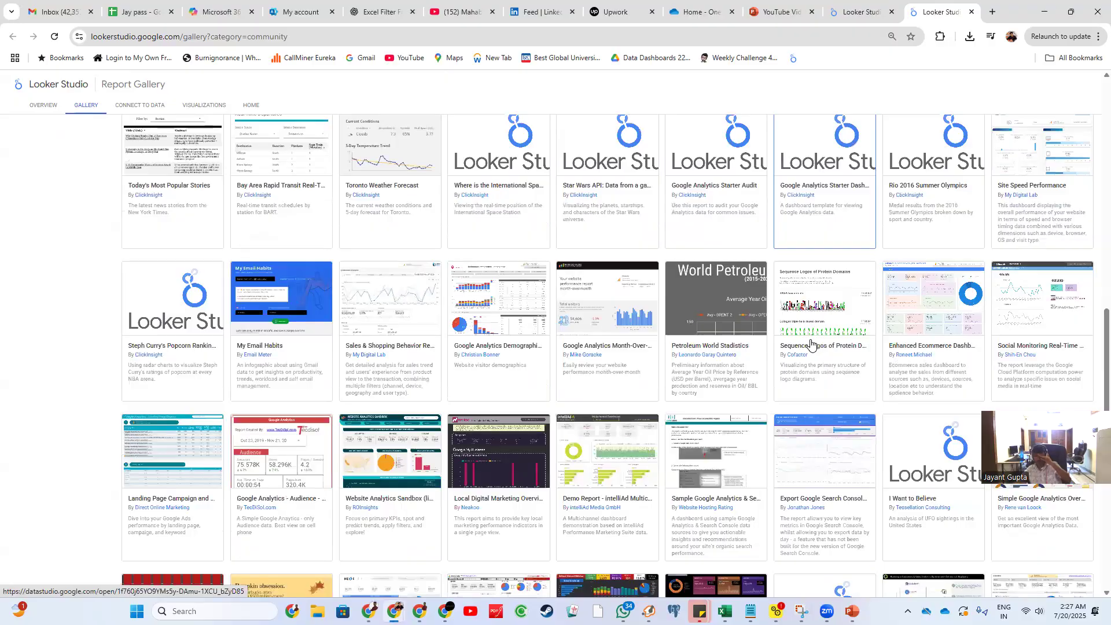
{"action": "scroll", "coordinate": [812, 345], "scroll_direction": "down", "scroll_amount": 6}
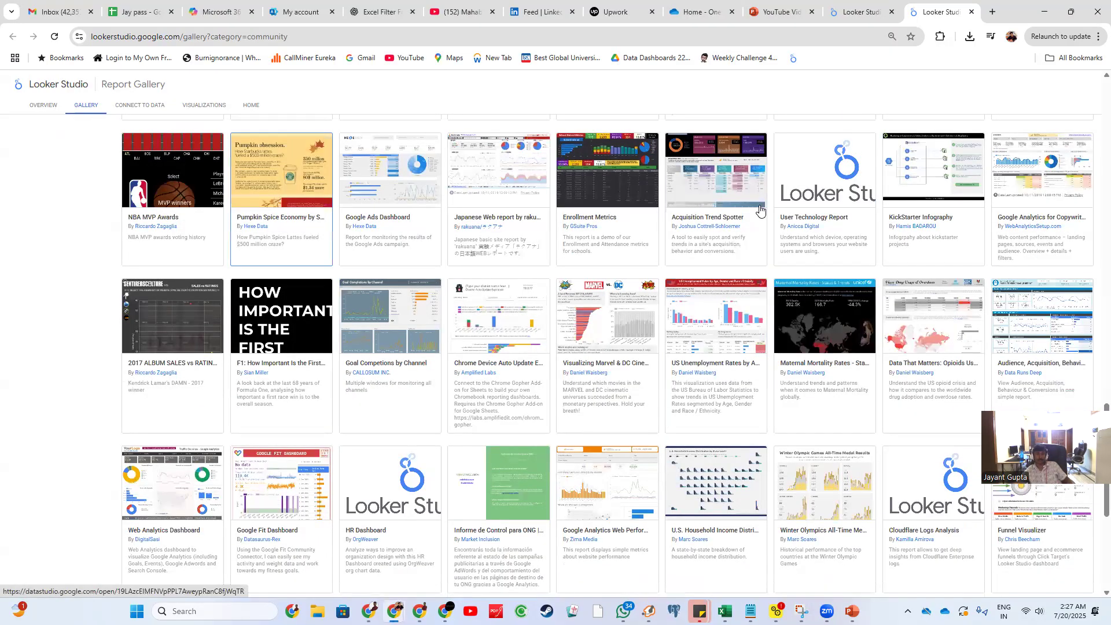
- Open the NBA MVP Awards community report, examine its voting share table and charts, and close it
{"action": "left_click", "coordinate": [186, 213]}
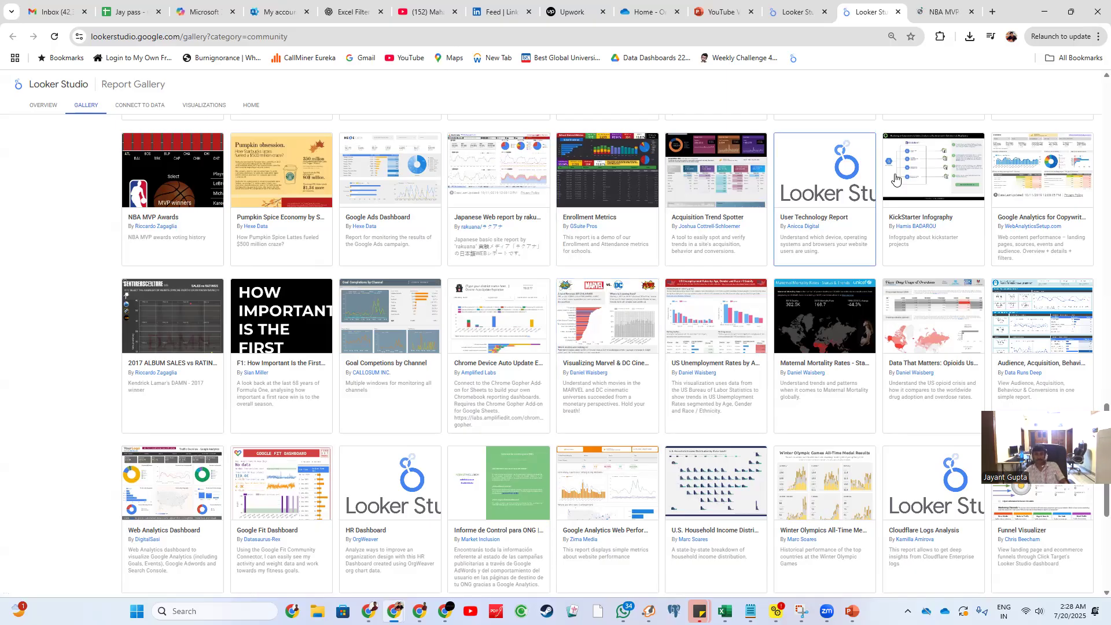
{"action": "left_click", "coordinate": [937, 12]}
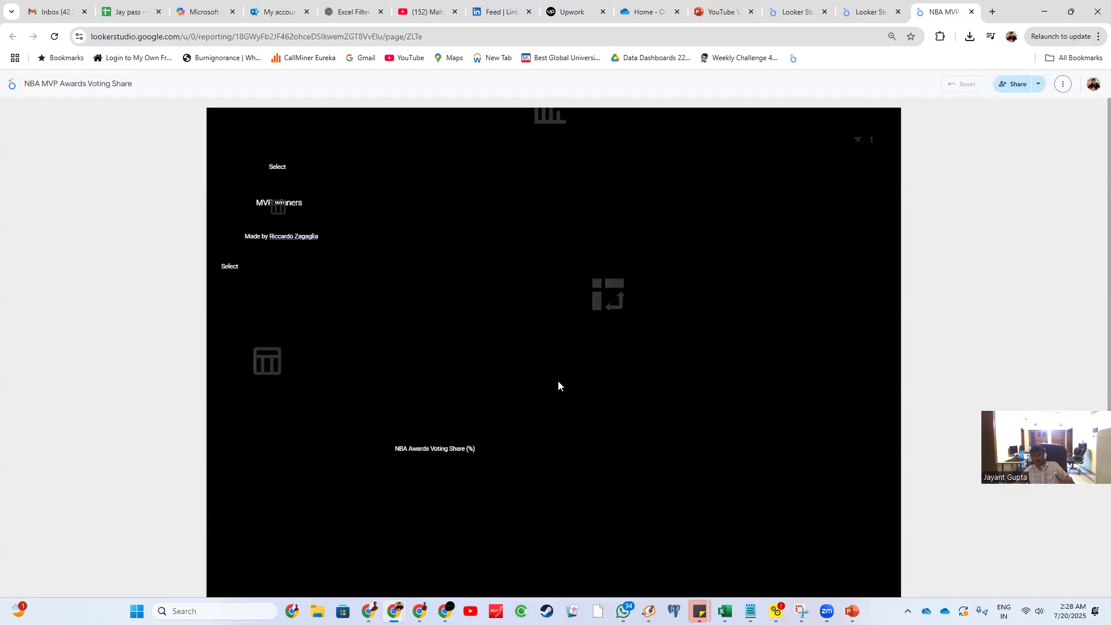
{"action": "scroll", "coordinate": [428, 403], "scroll_direction": "down", "scroll_amount": 3}
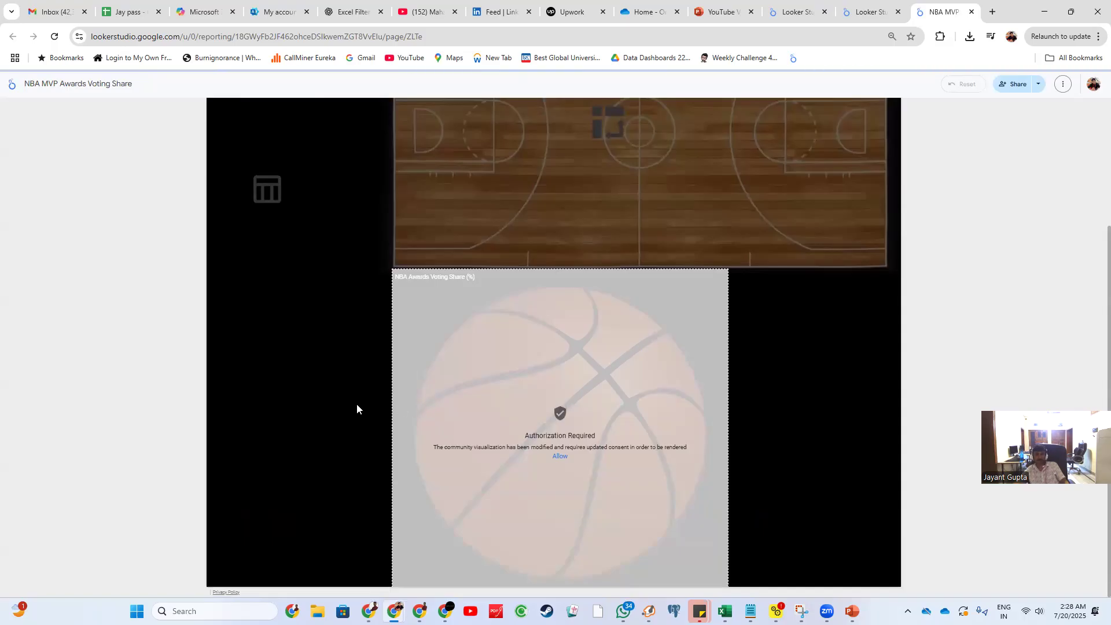
{"action": "scroll", "coordinate": [360, 434], "scroll_direction": "up", "scroll_amount": 2}
{"action": "scroll", "coordinate": [360, 431], "scroll_direction": "up", "scroll_amount": 1}
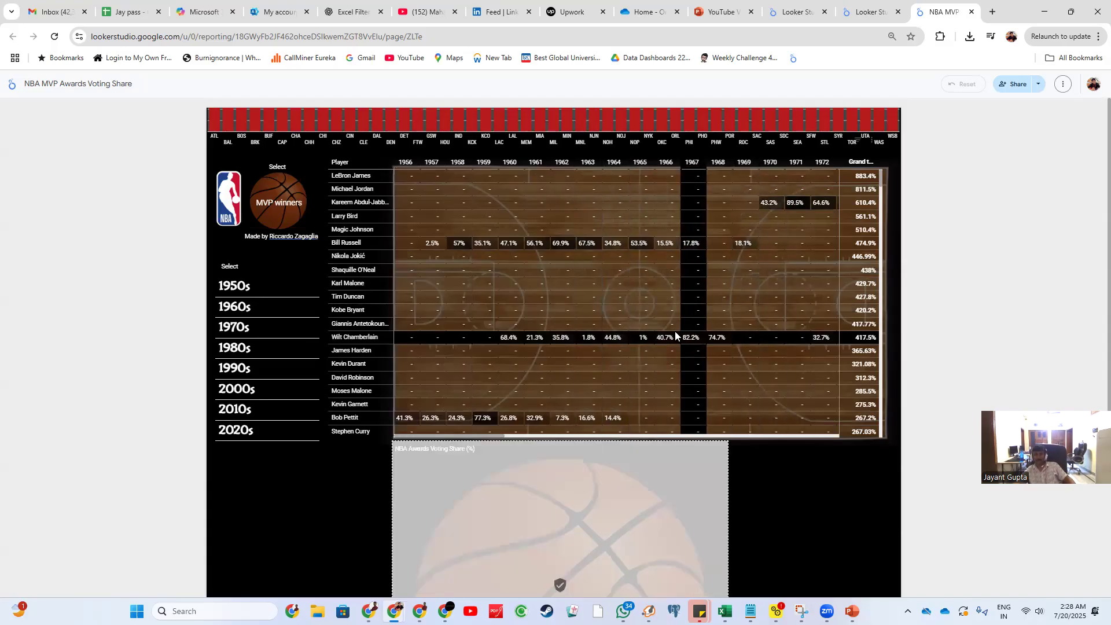
{"action": "key", "text": "ctrl+w"}
- Browse the remaining community reports and open the SQL Server sample report and The Most Minimalist Dashboard in separate tabs
{"action": "scroll", "coordinate": [642, 220], "scroll_direction": "down", "scroll_amount": 5}
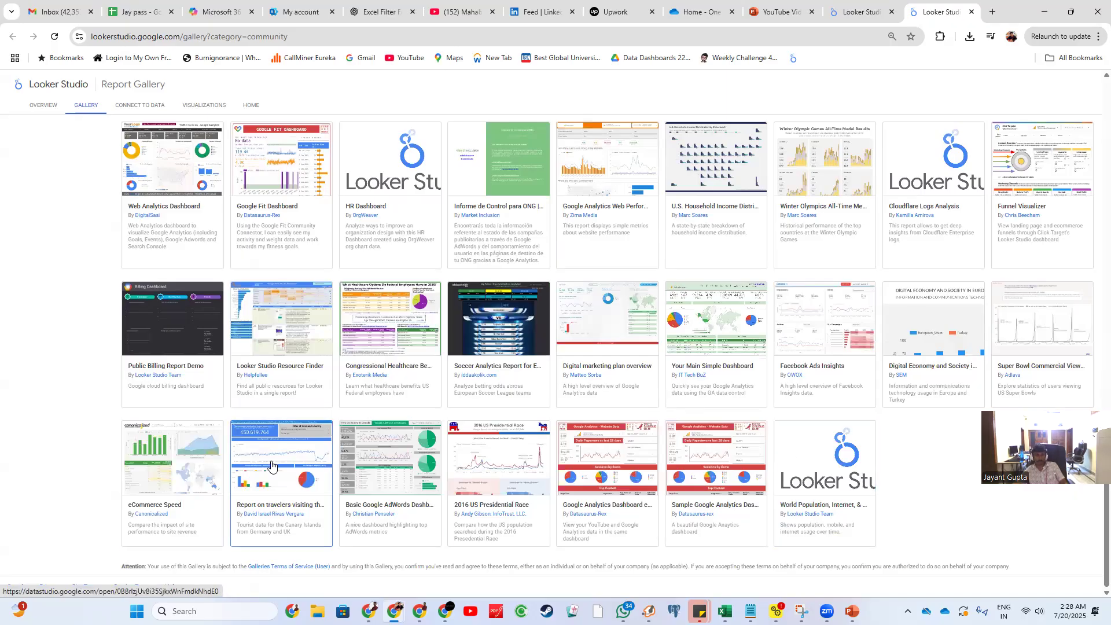
{"action": "scroll", "coordinate": [495, 362], "scroll_direction": "up", "scroll_amount": 1}
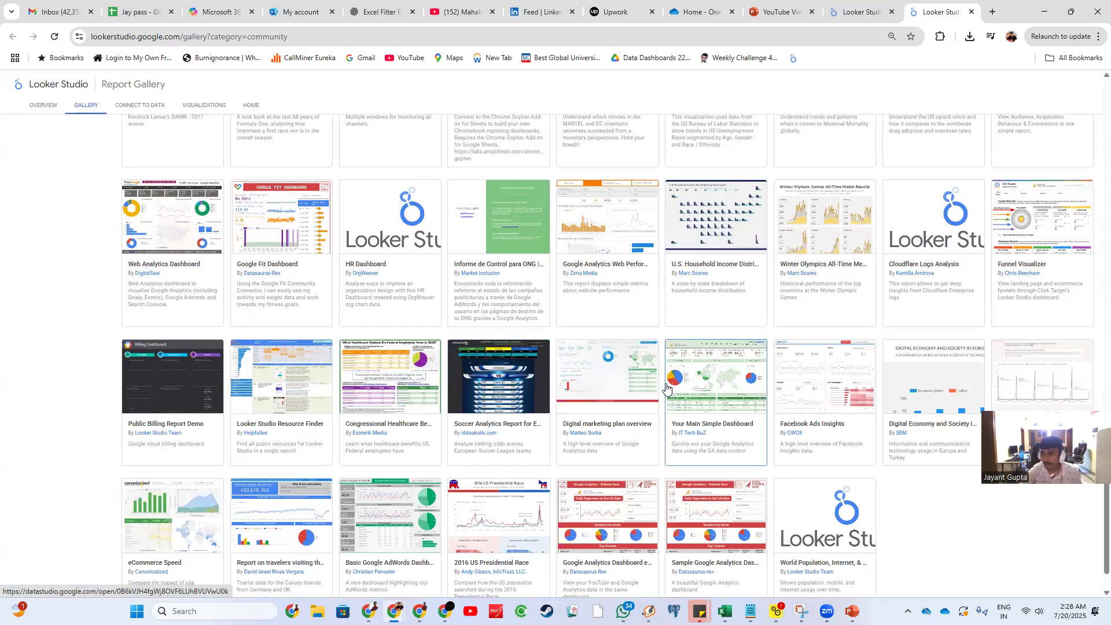
{"action": "scroll", "coordinate": [720, 310], "scroll_direction": "up", "scroll_amount": 3}
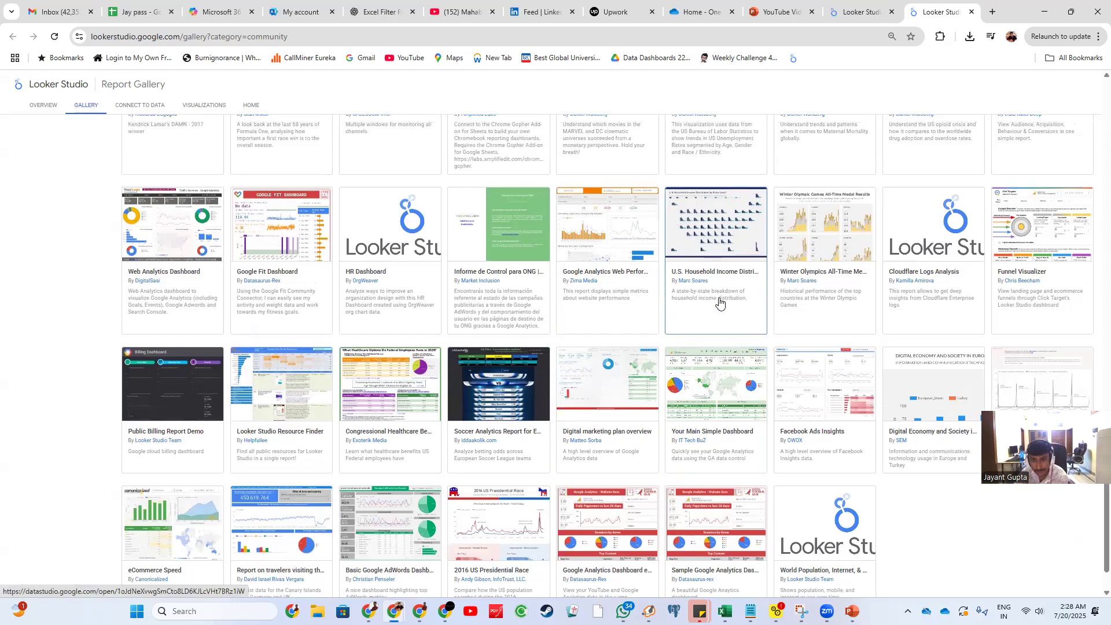
{"action": "scroll", "coordinate": [853, 344], "scroll_direction": "up", "scroll_amount": 5}
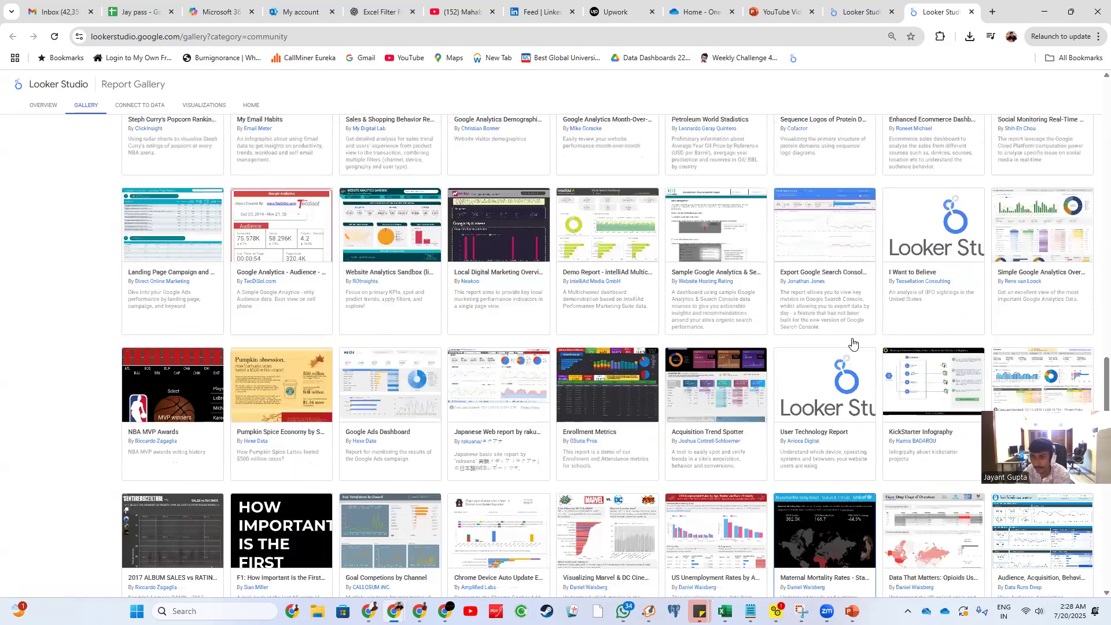
{"action": "scroll", "coordinate": [853, 344], "scroll_direction": "up", "scroll_amount": 8}
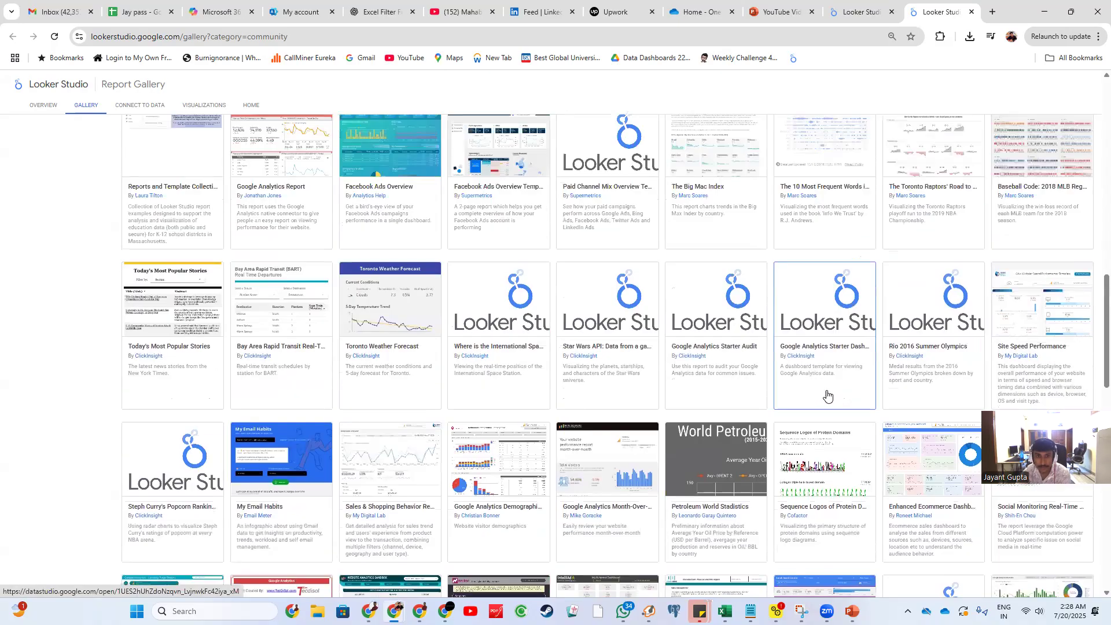
{"action": "scroll", "coordinate": [829, 409], "scroll_direction": "up", "scroll_amount": 6}
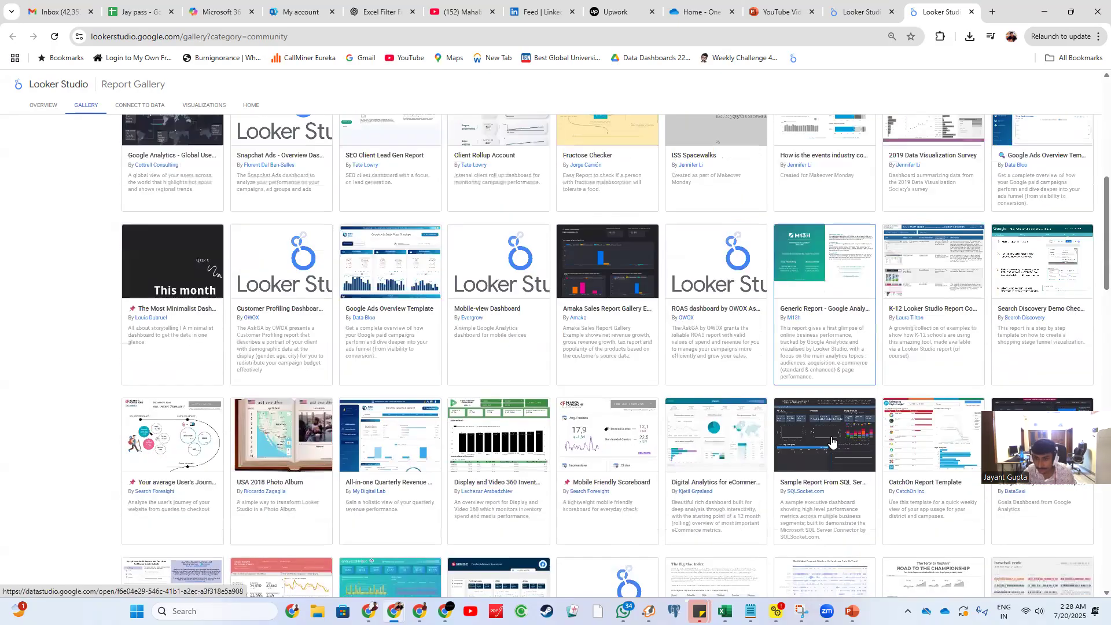
{"action": "left_click", "coordinate": [186, 275], "text": "ctrl"}
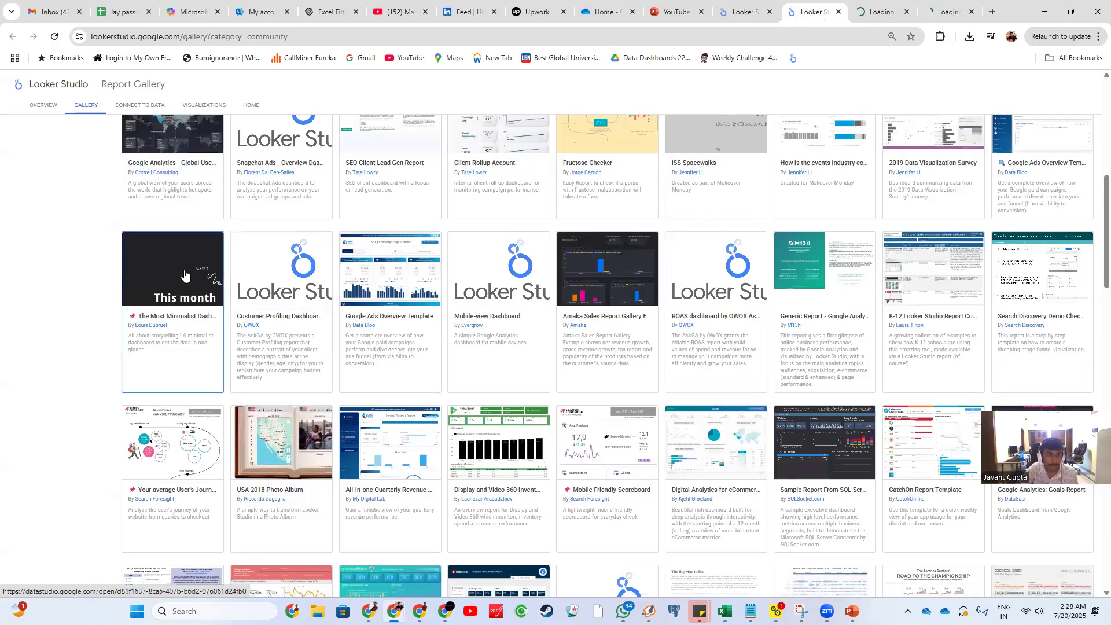
{"action": "scroll", "coordinate": [526, 335], "scroll_direction": "up", "scroll_amount": 5}
{"action": "scroll", "coordinate": [690, 338], "scroll_direction": "up", "scroll_amount": 3}
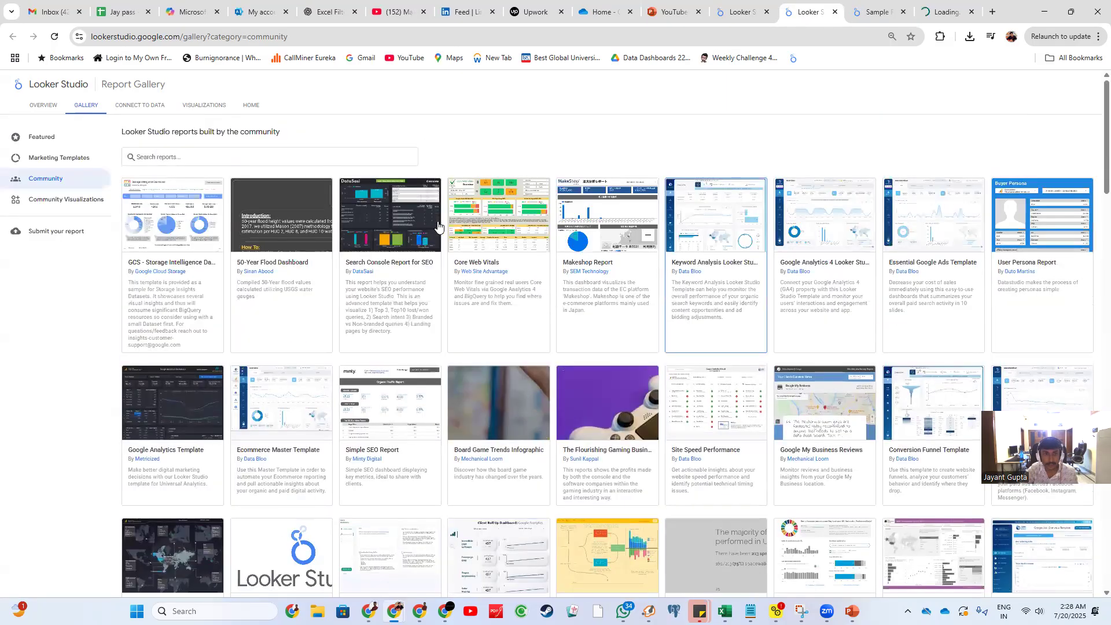
- Examine the Sample Report From SQL Server Data and The Most Minimalist Dashboard, closing each one after viewing
{"action": "key", "text": "ctrl+Tab"}
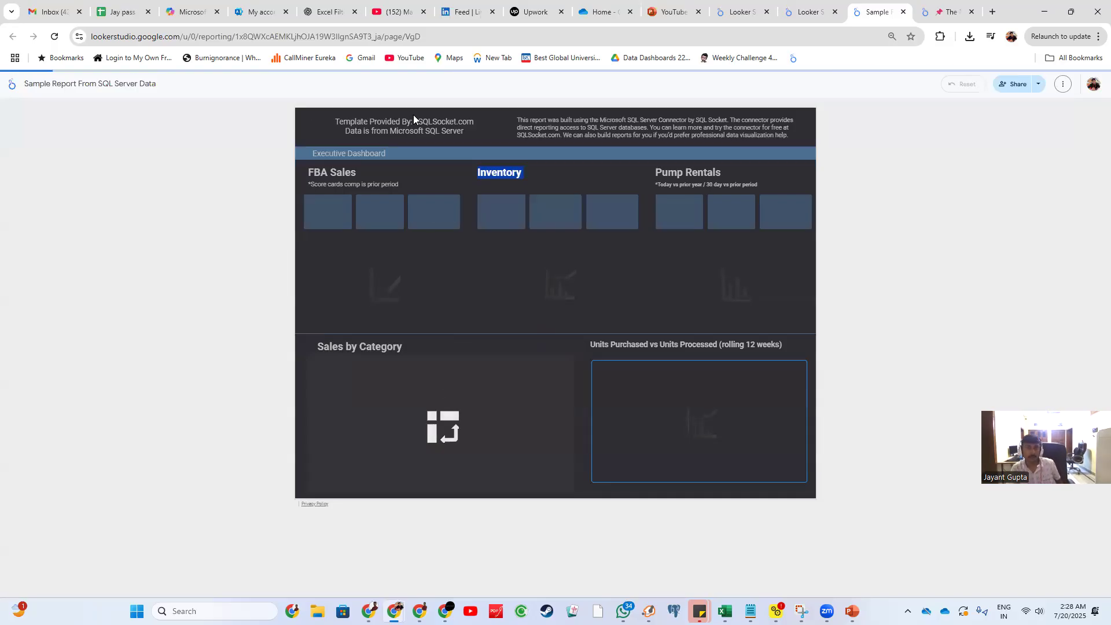
{"action": "left_click_drag", "start_coordinate": [390, 131], "coordinate": [473, 128]}
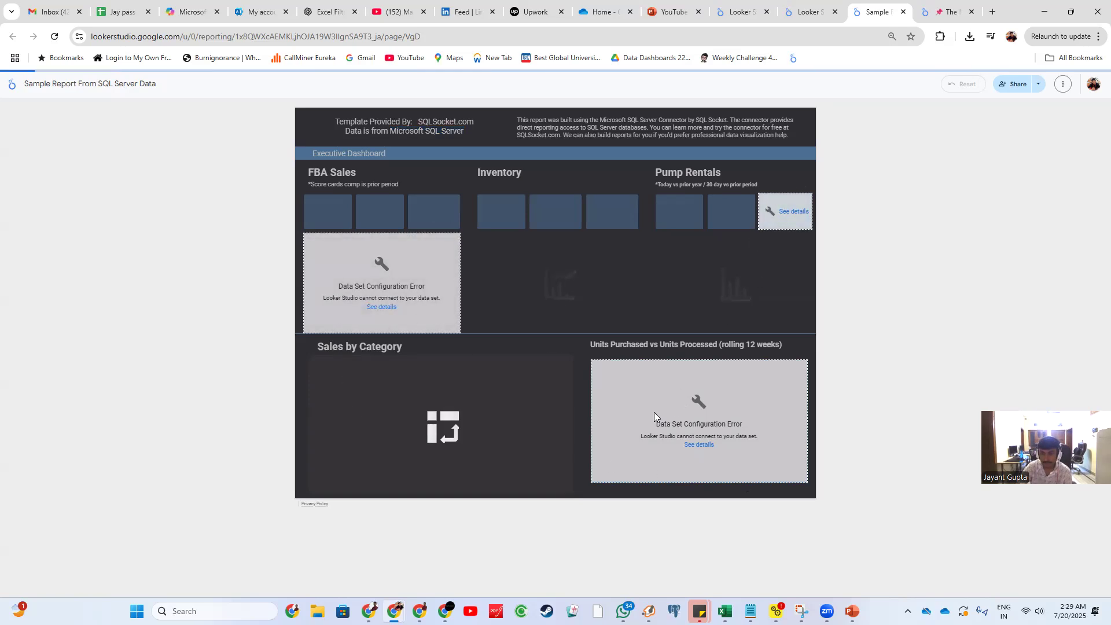
{"action": "left_click_drag", "start_coordinate": [654, 412], "coordinate": [765, 452]}
{"action": "left_click", "coordinate": [765, 453]}
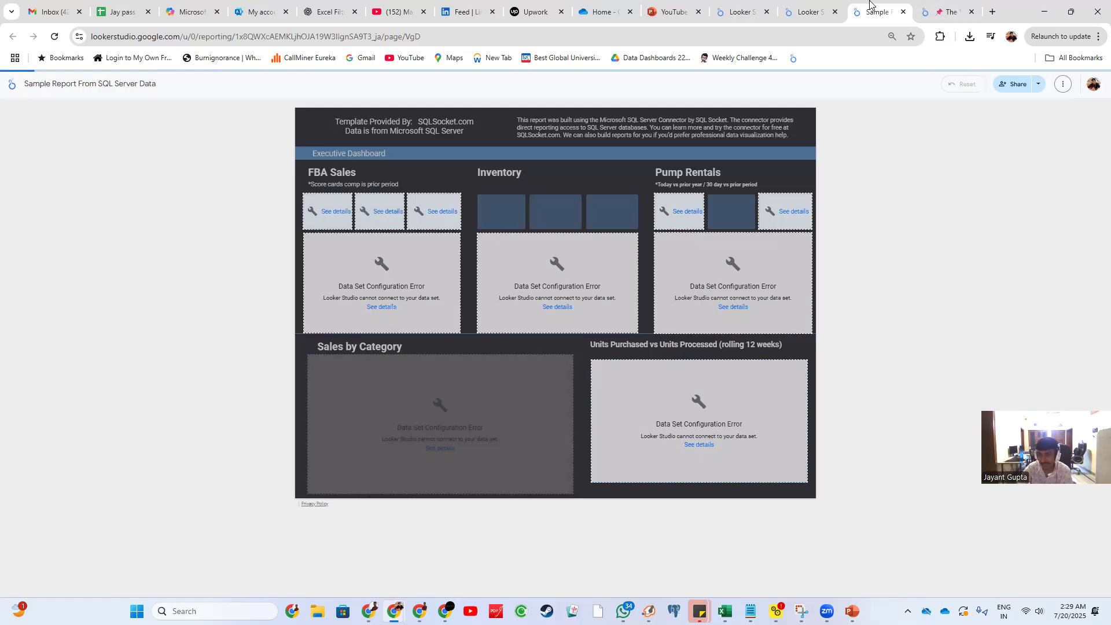
{"action": "left_click", "coordinate": [903, 11]}
{"action": "scroll", "coordinate": [496, 298], "scroll_direction": "down", "scroll_amount": 2}
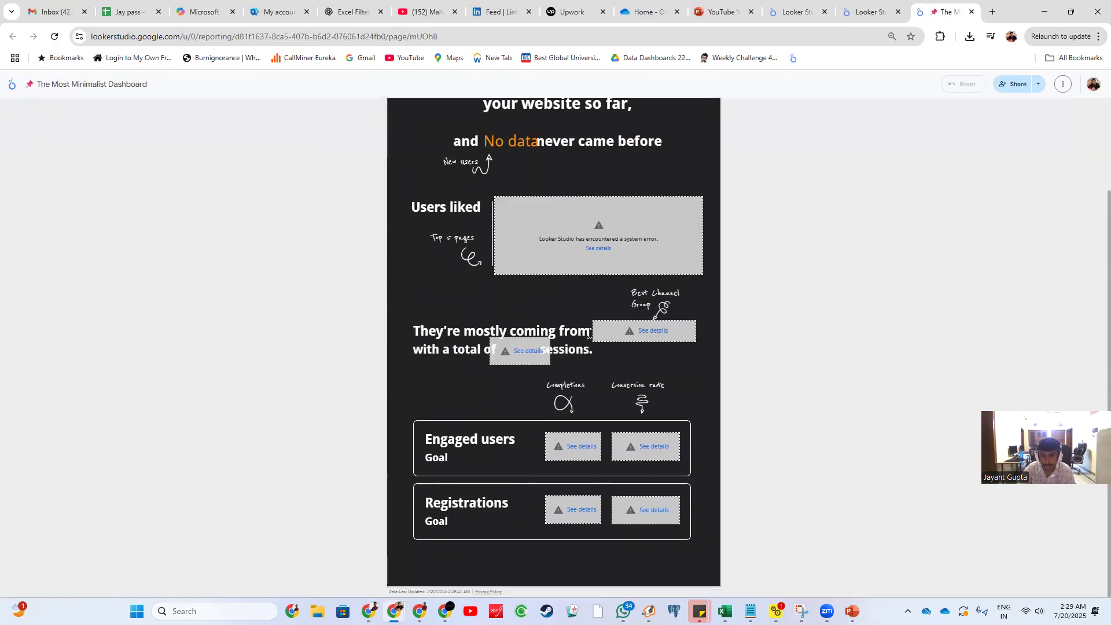
{"action": "left_click", "coordinate": [971, 12]}
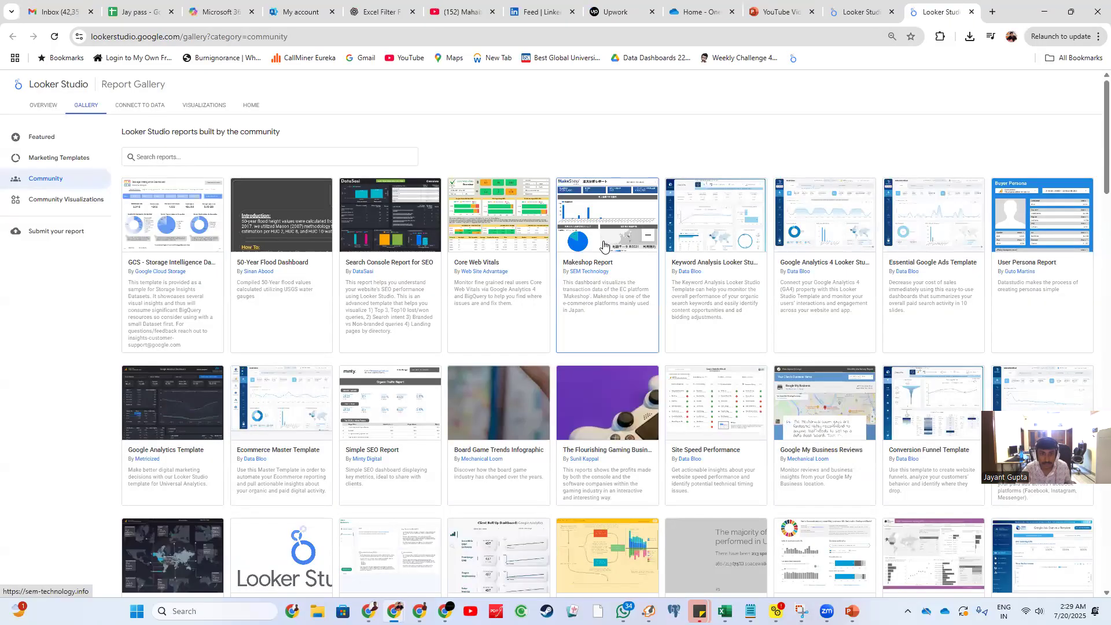
- Open the 50-Year Flood Dashboard and the Google Analytics Template in separate tabs and read the flood dashboard's Welcome page
{"action": "middle_click", "coordinate": [281, 226]}
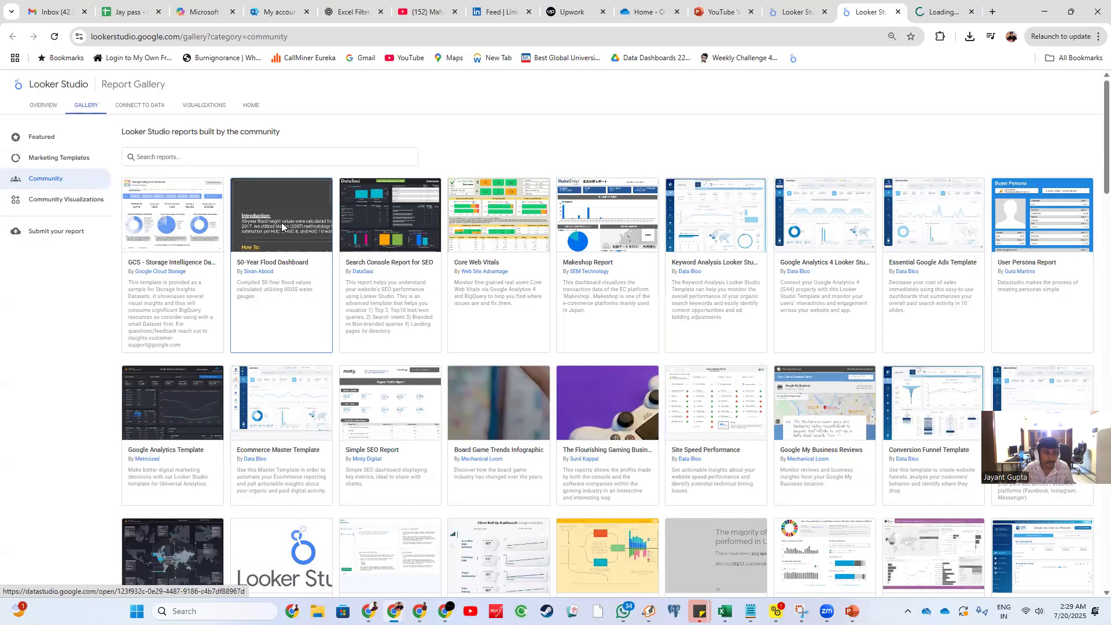
{"action": "middle_click", "coordinate": [176, 410]}
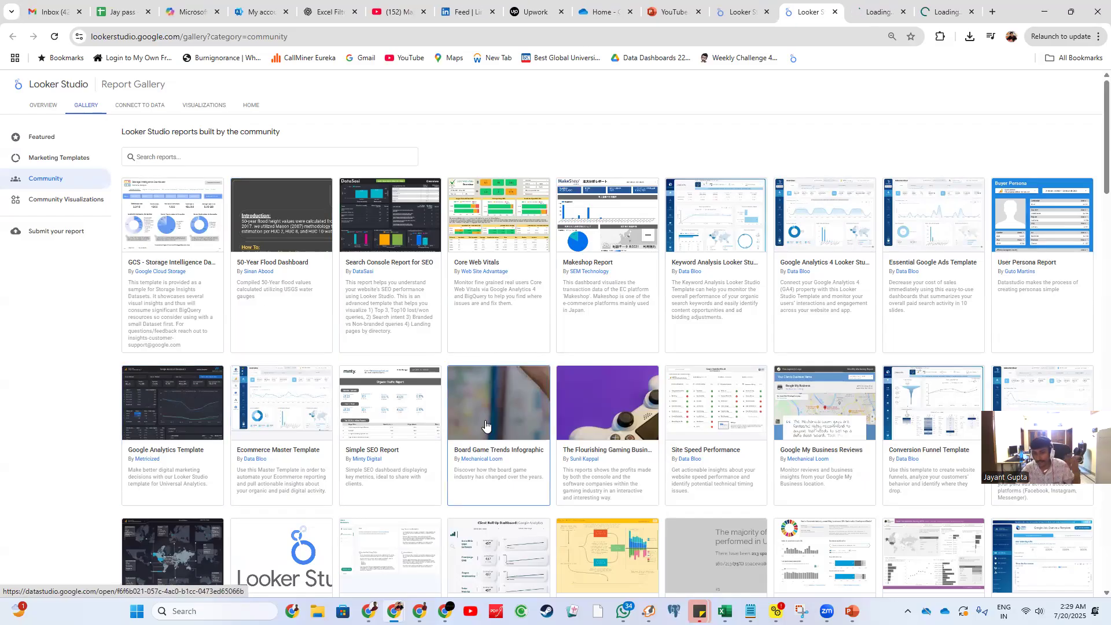
{"action": "scroll", "coordinate": [498, 408], "scroll_direction": "down", "scroll_amount": 5}
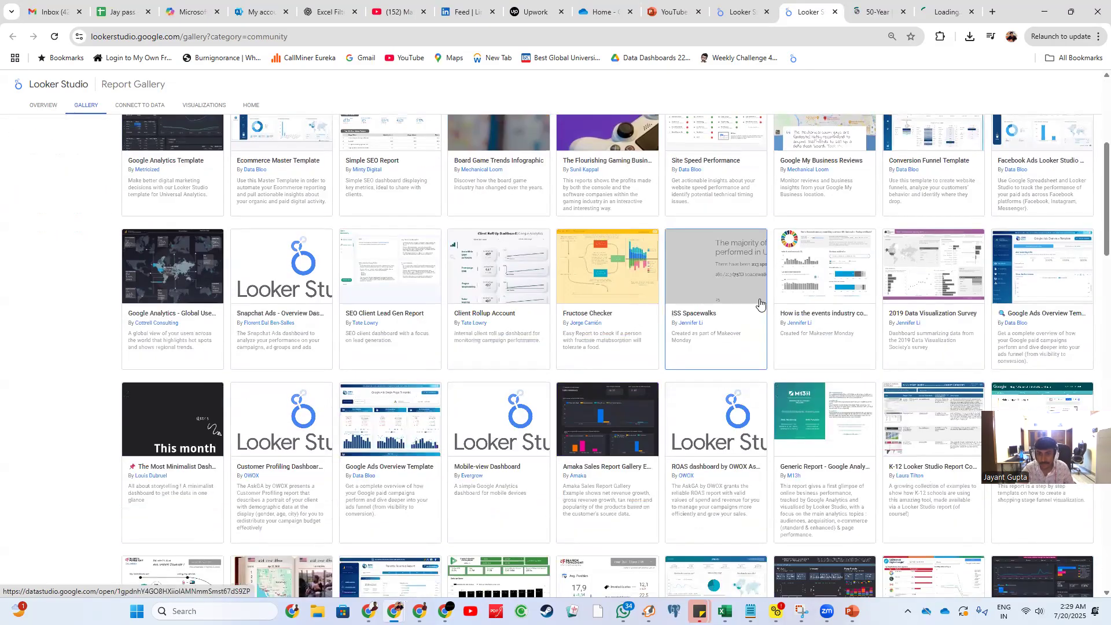
{"action": "key", "text": "ctrl+Tab"}
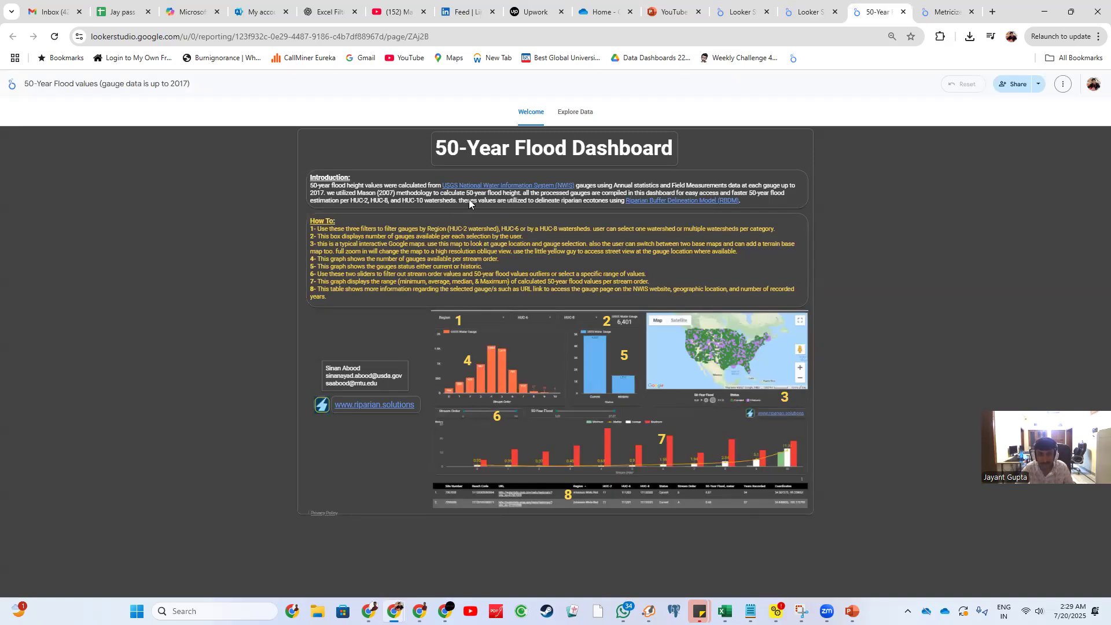
{"action": "left_click_drag", "start_coordinate": [326, 376], "coordinate": [348, 374]}
- View the Metricized Google Analytics Dashboard and check its default data selector
{"action": "key", "text": "ctrl+Tab"}
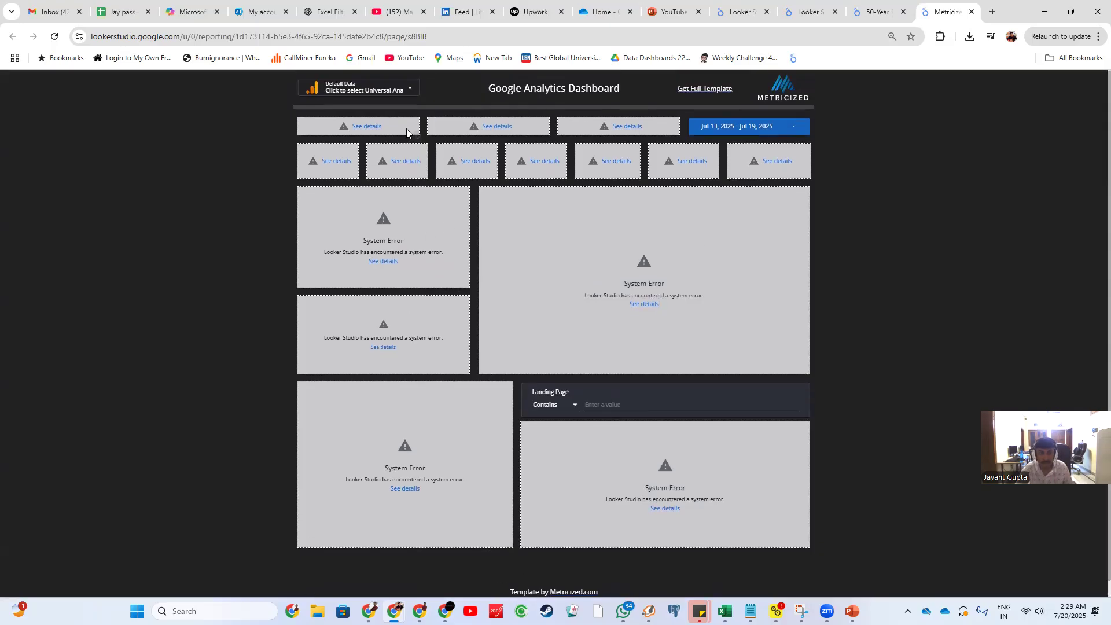
{"action": "left_click", "coordinate": [358, 88]}
{"action": "left_click", "coordinate": [344, 125]}
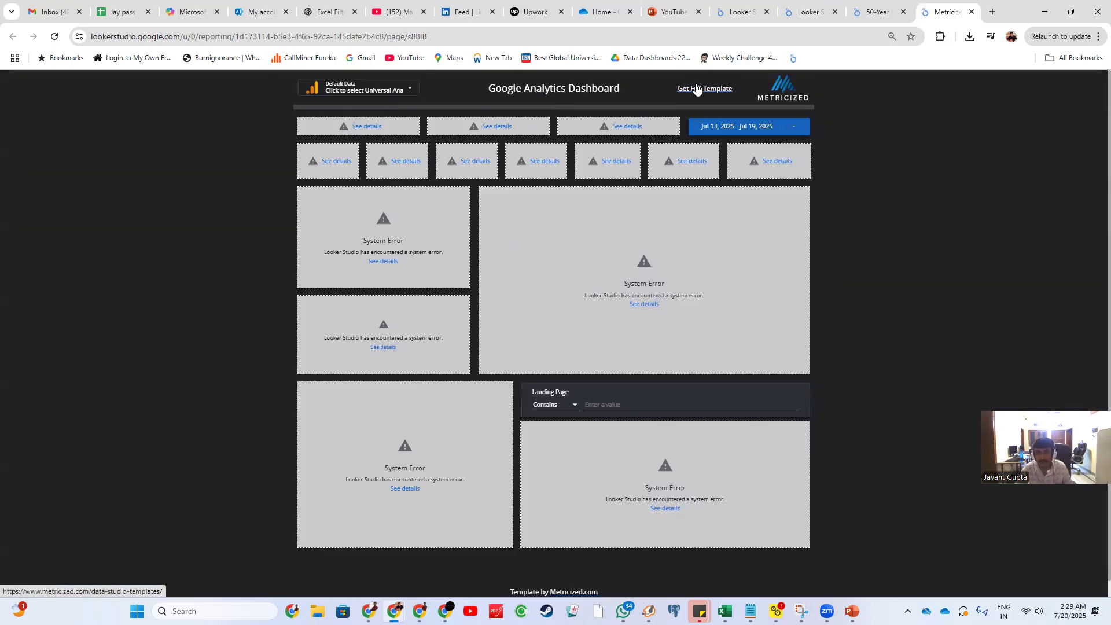
- Return to the 50-Year Flood Dashboard and show its Explore Data page
{"action": "key", "text": "ctrl+shift+Tab"}
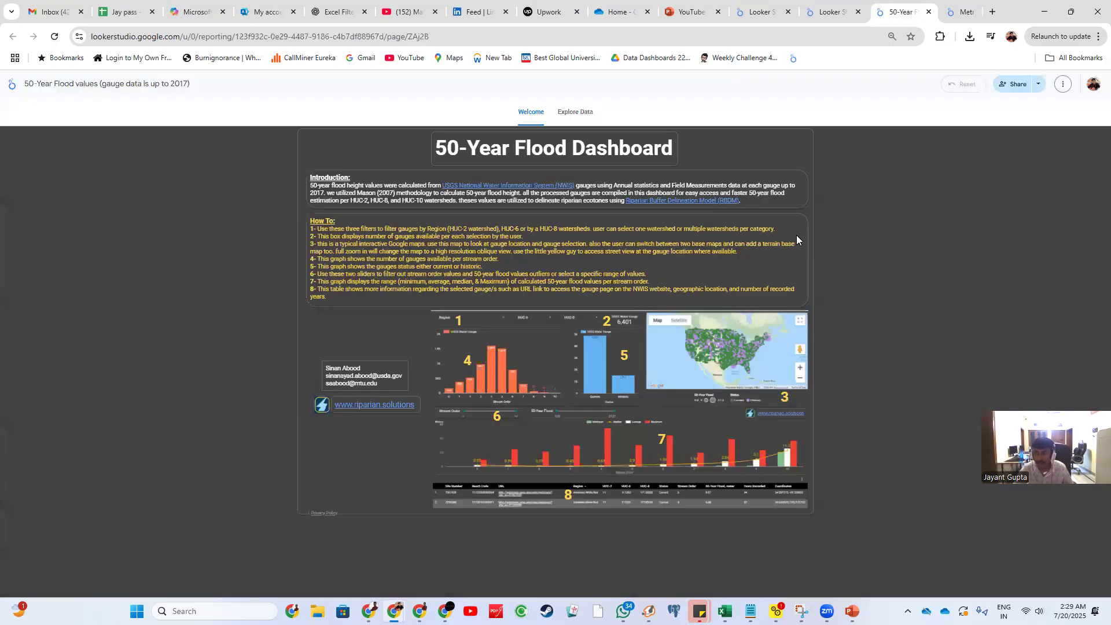
{"action": "left_click", "coordinate": [574, 112]}
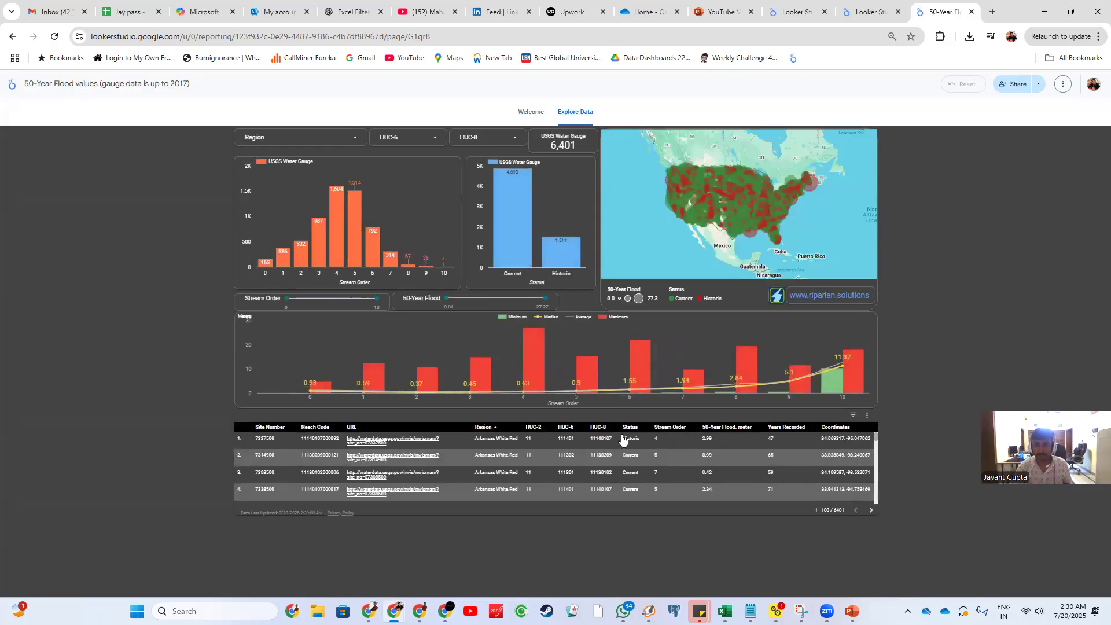
- Look through the flood dashboard's gauge table, close the report and return to the community reports in the gallery
{"action": "scroll", "coordinate": [680, 475], "scroll_direction": "down", "scroll_amount": 15}
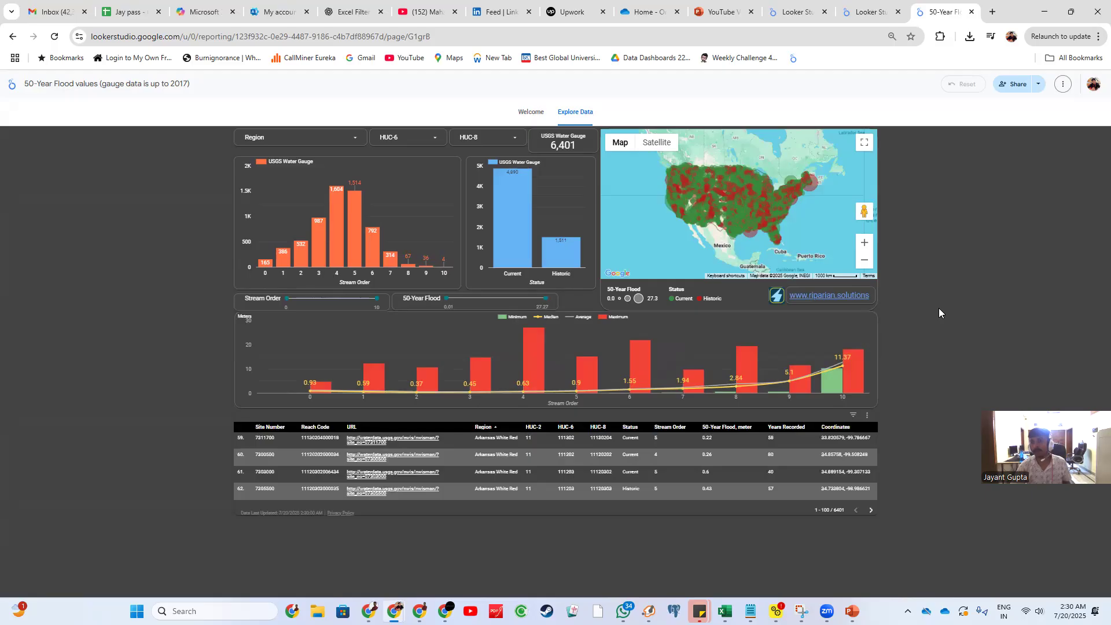
{"action": "left_click", "coordinate": [971, 12]}
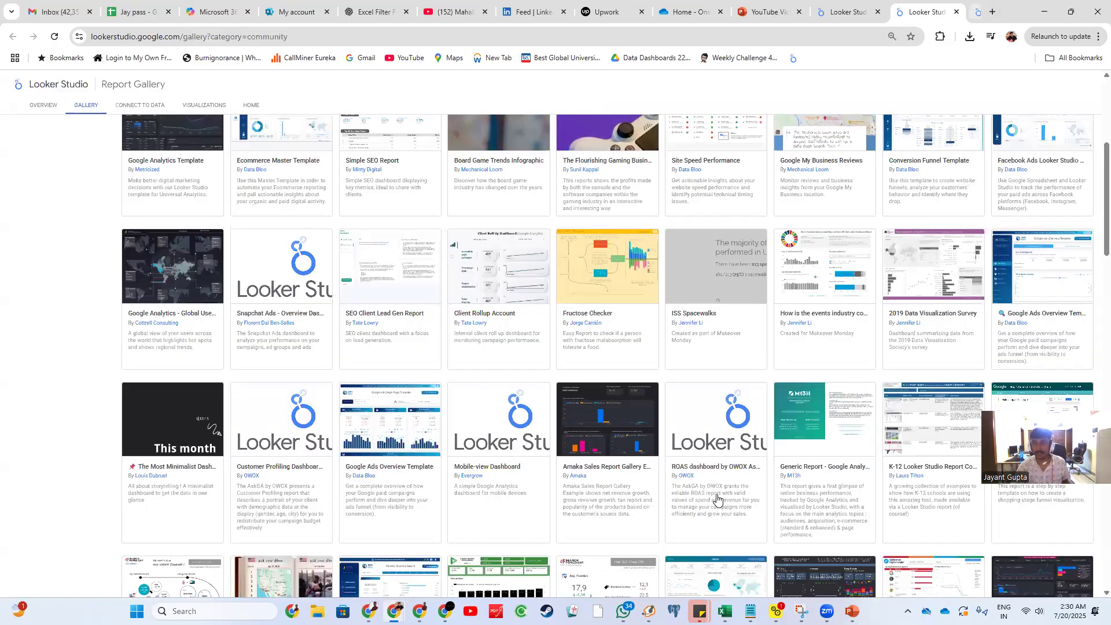
{"action": "scroll", "coordinate": [761, 131], "scroll_direction": "up", "scroll_amount": 5}
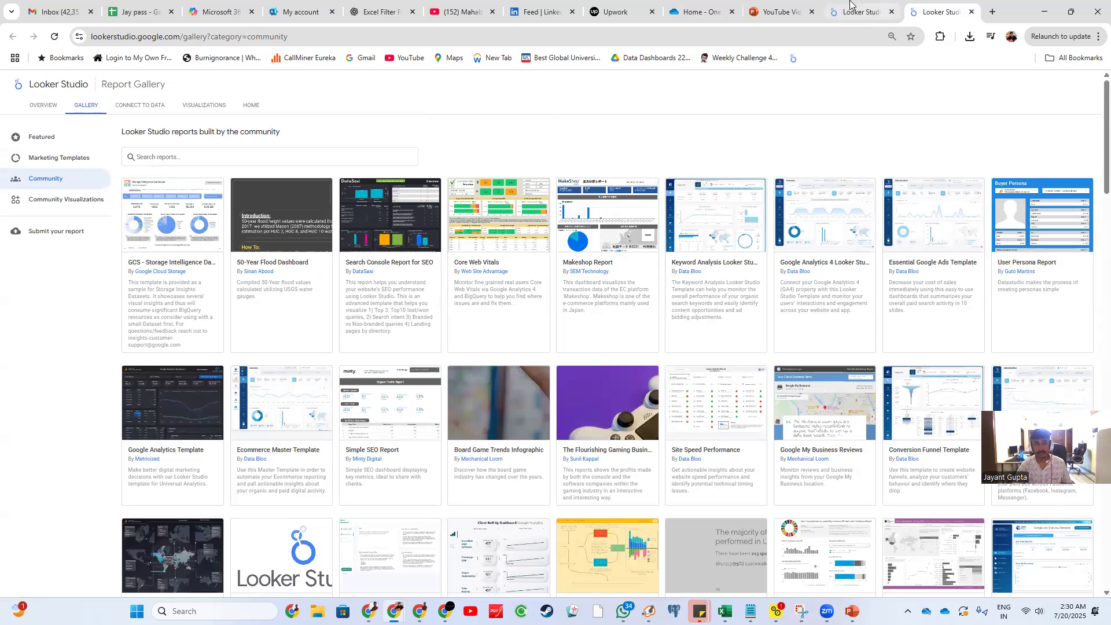
- Return to the Looker Studio home page and start a new data source
{"action": "left_click", "coordinate": [885, 10]}
{"action": "triple_click", "coordinate": [455, 173]}
{"action": "left_click", "coordinate": [596, 169]}
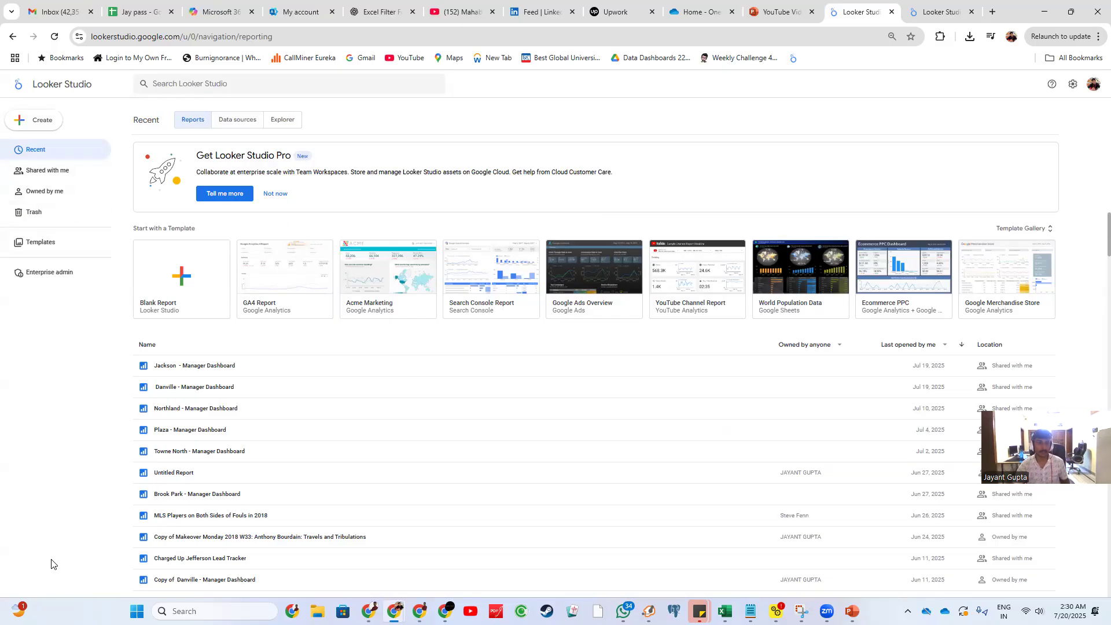
{"action": "left_click", "coordinate": [41, 127]}
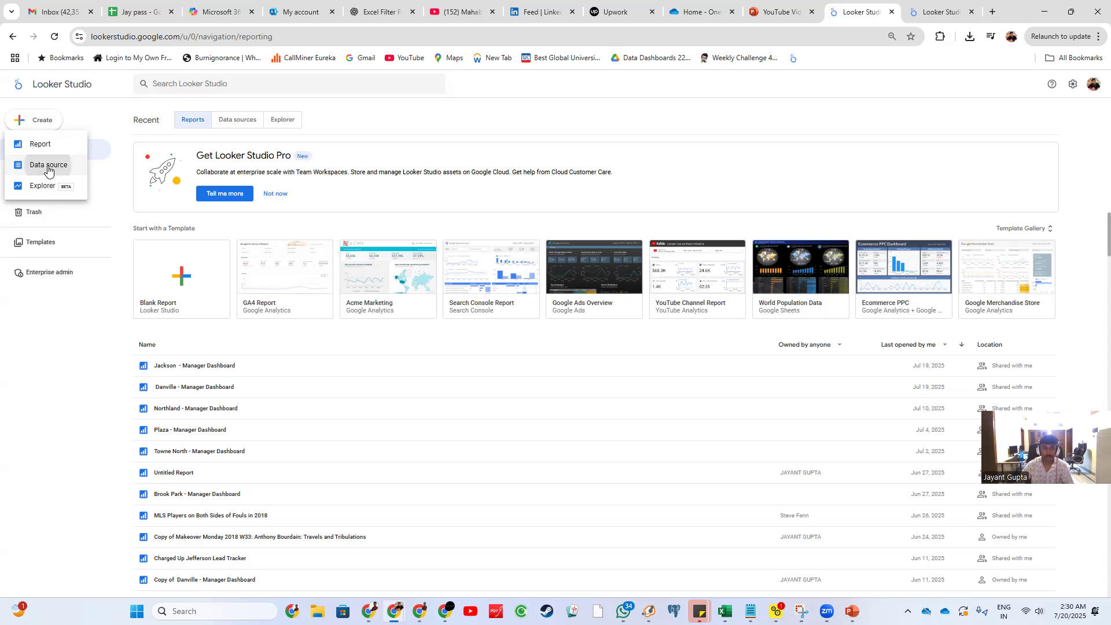
{"action": "left_click", "coordinate": [49, 168]}
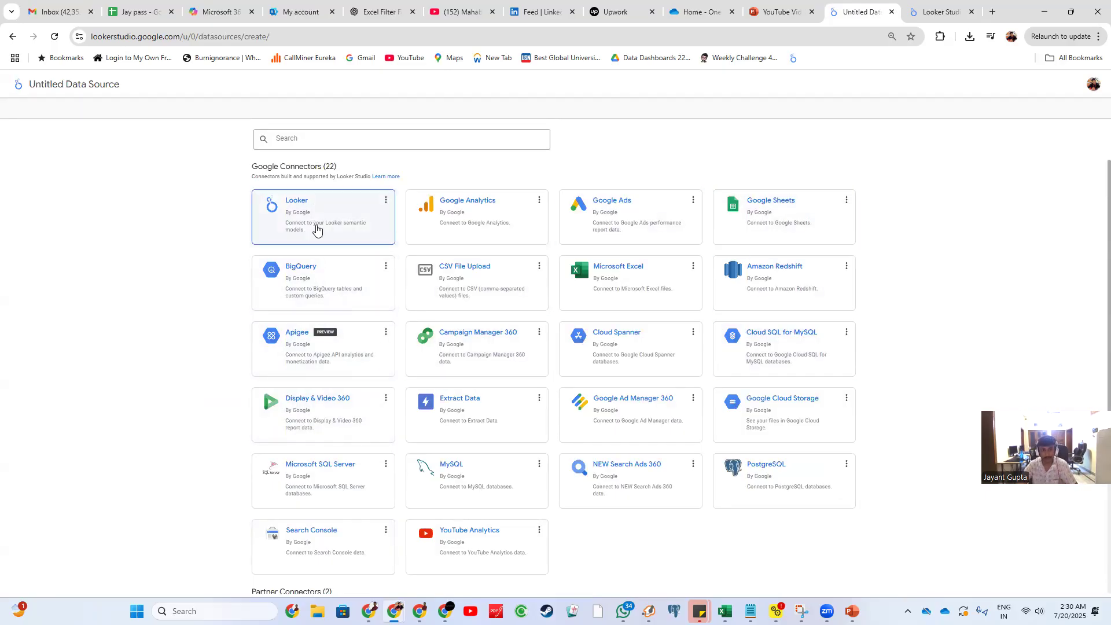
- Look through the available Google and partner connectors for the new data source
{"action": "scroll", "coordinate": [318, 289], "scroll_direction": "down", "scroll_amount": 3}
{"action": "scroll", "coordinate": [565, 417], "scroll_direction": "up", "scroll_amount": 3}
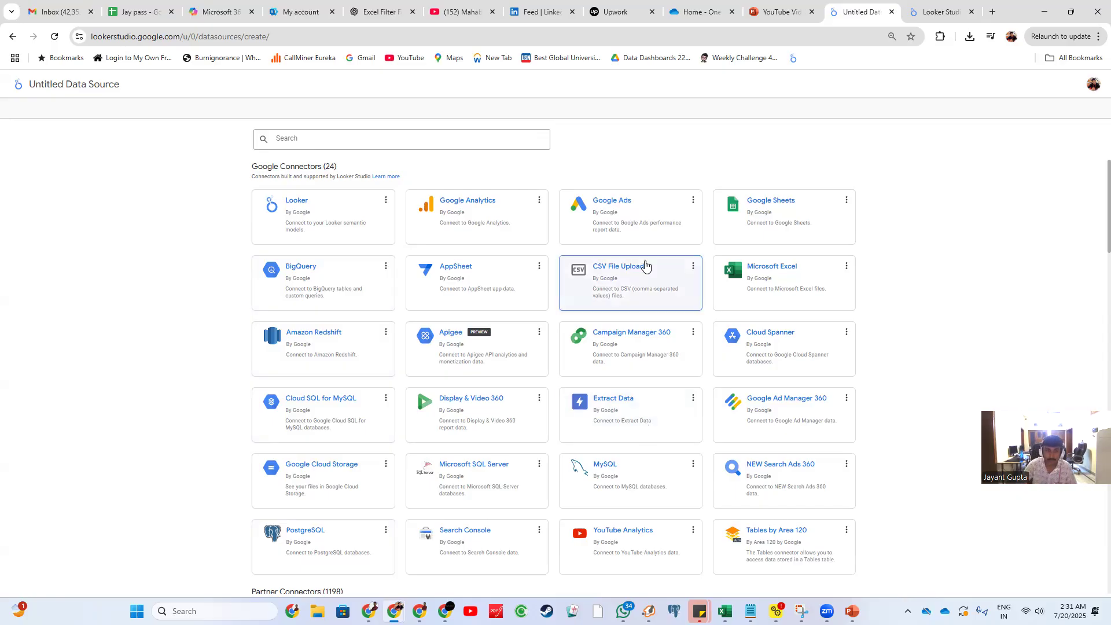
{"action": "scroll", "coordinate": [666, 398], "scroll_direction": "down", "scroll_amount": 6}
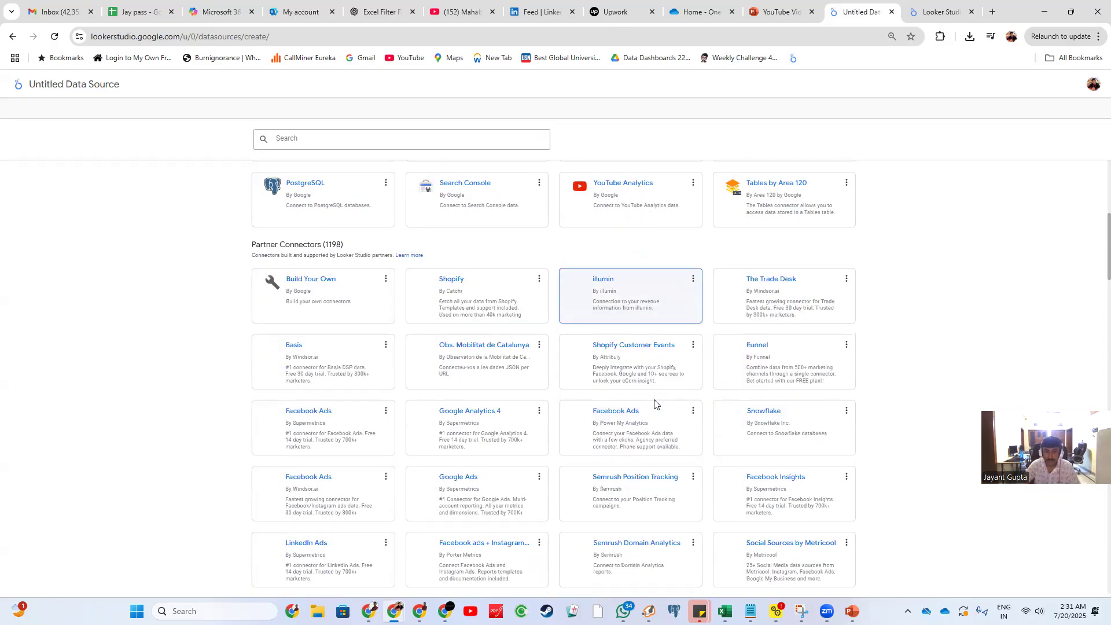
{"action": "scroll", "coordinate": [646, 397], "scroll_direction": "up", "scroll_amount": 5}
{"action": "scroll", "coordinate": [646, 397], "scroll_direction": "up", "scroll_amount": 1}
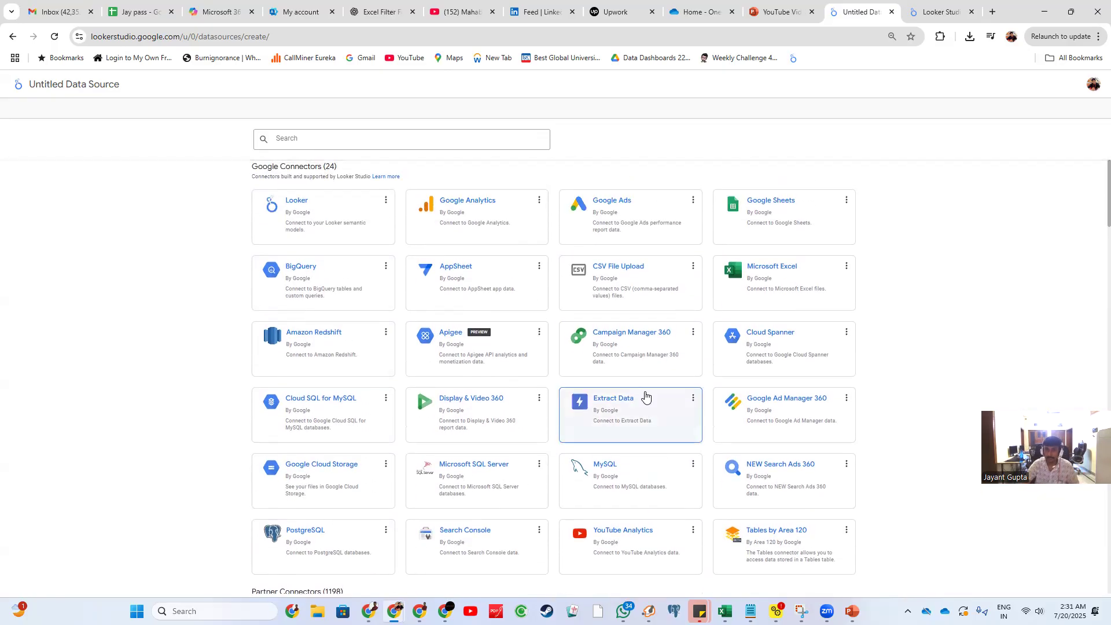
- Connect the data source to Sheet1 of the Google Sheets file Database for website, using the first row as headers
{"action": "left_click", "coordinate": [757, 223]}
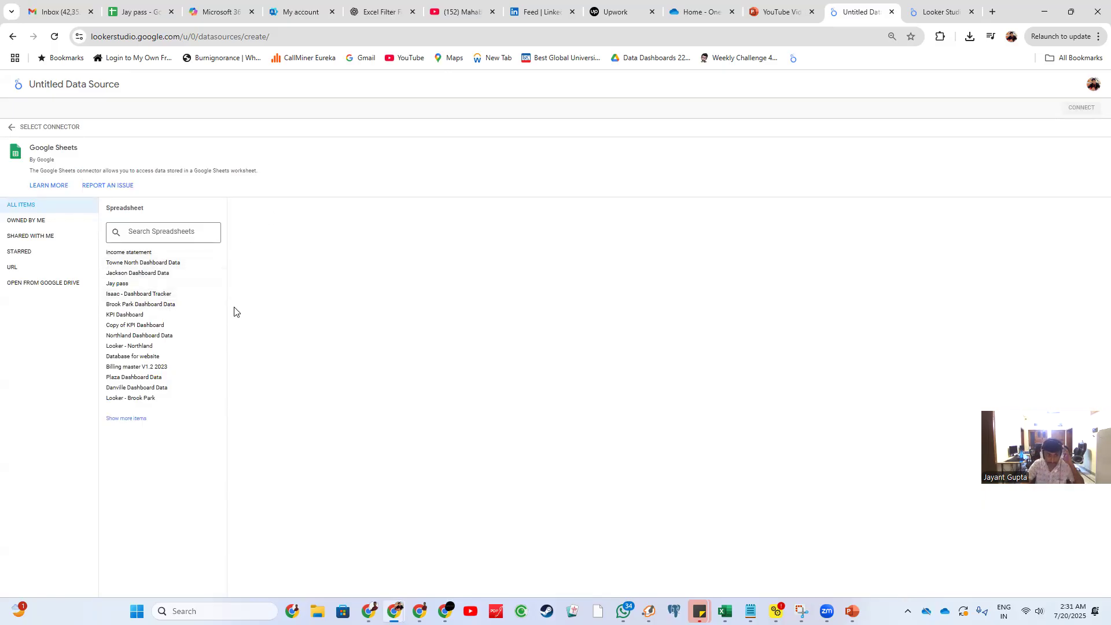
{"action": "left_click", "coordinate": [138, 362]}
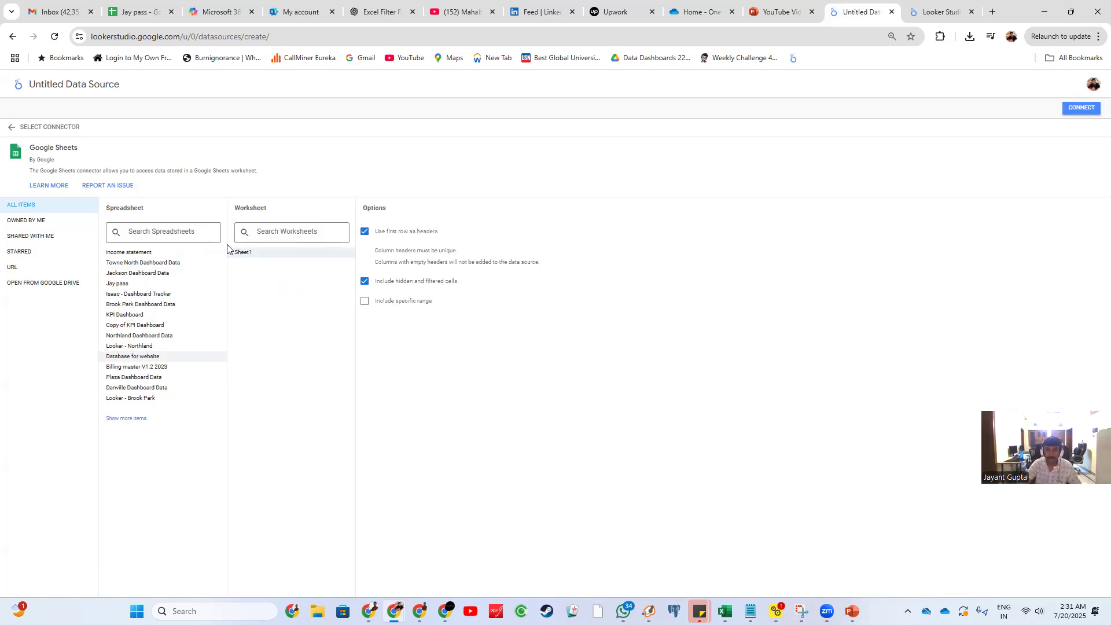
{"action": "left_click", "coordinate": [134, 419]}
{"action": "scroll", "coordinate": [139, 427], "scroll_direction": "down", "scroll_amount": 1}
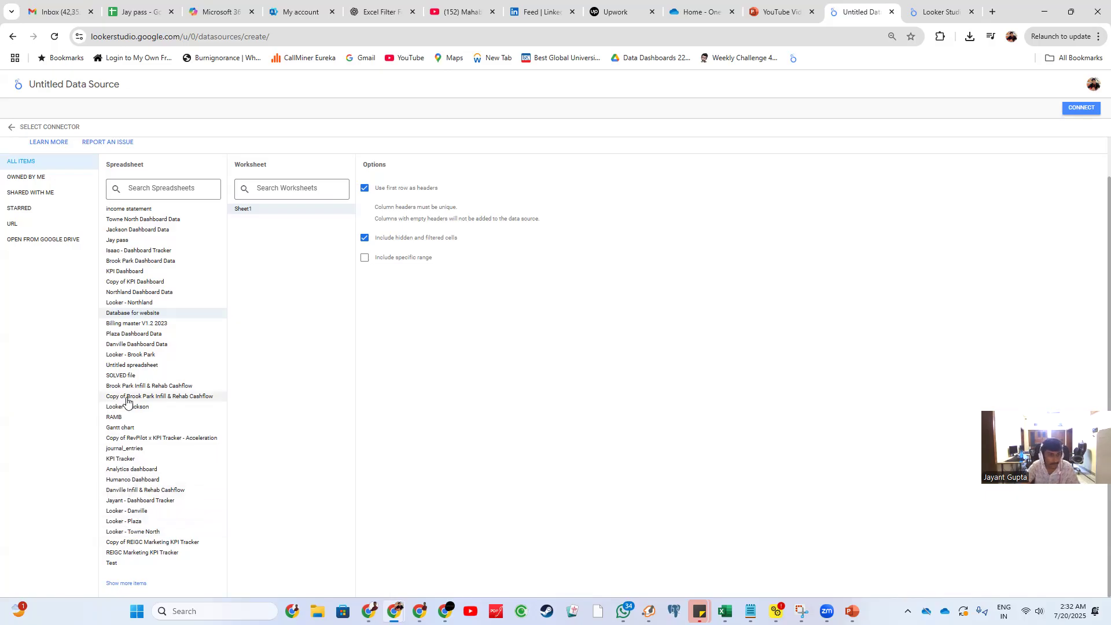
{"action": "scroll", "coordinate": [126, 399], "scroll_direction": "up", "scroll_amount": 1}
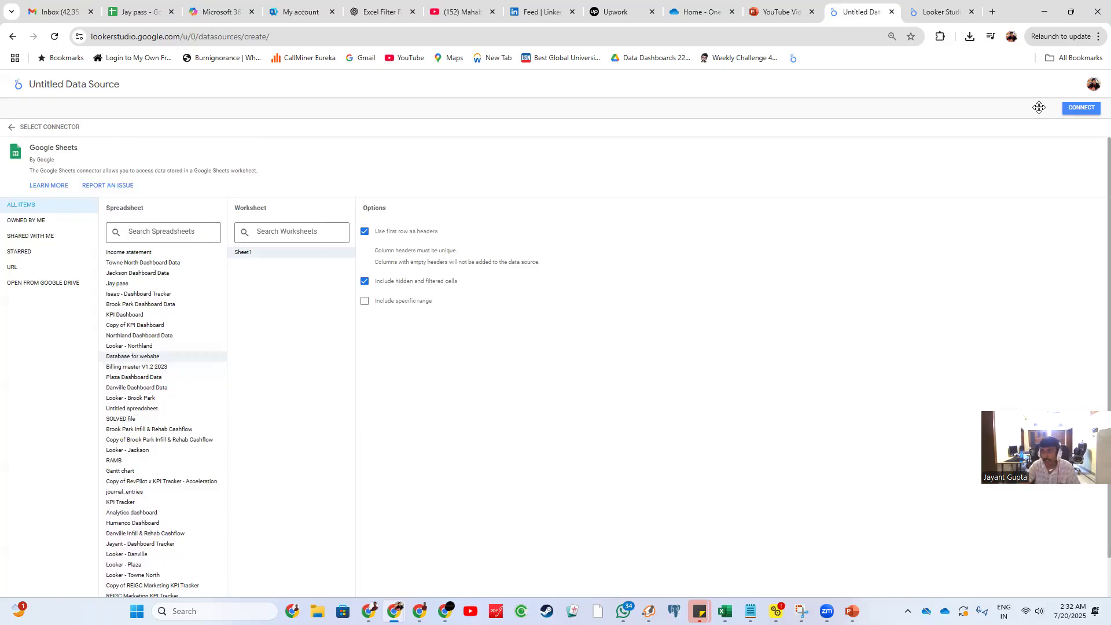
{"action": "left_click", "coordinate": [1080, 110]}
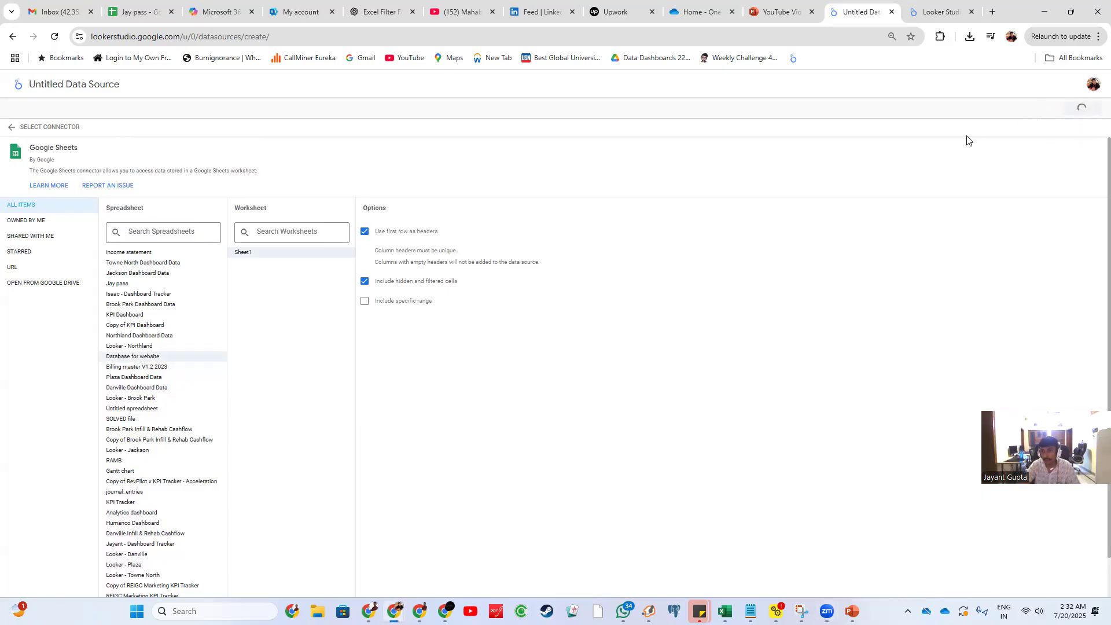
- Go from the gallery to the Looker Studio home page and create a new report
{"action": "left_click", "coordinate": [933, 7]}
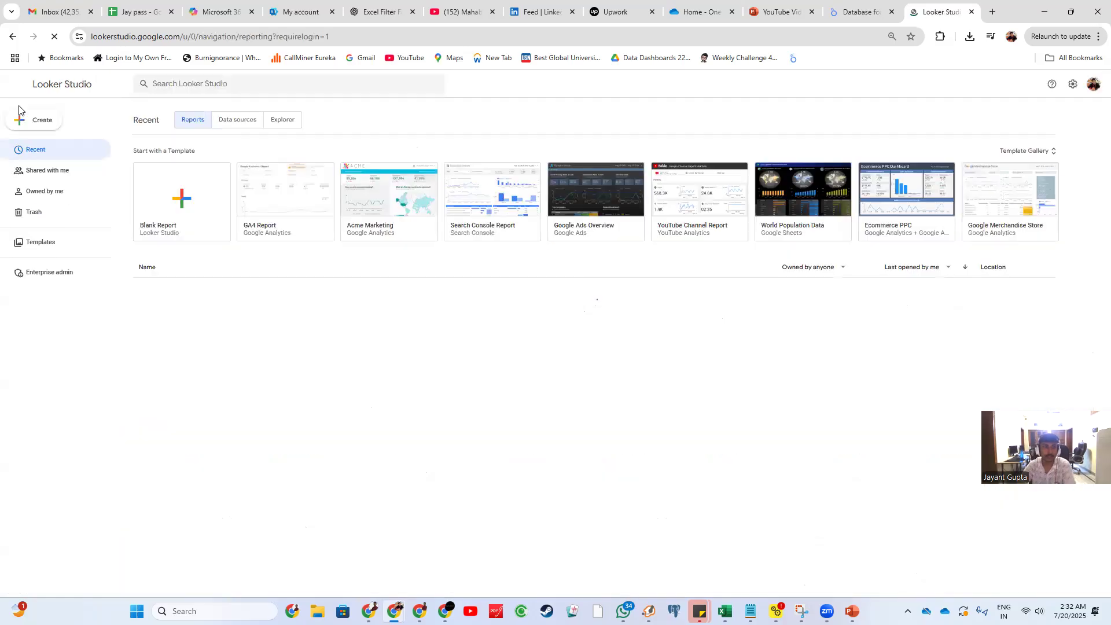
{"action": "left_click", "coordinate": [379, 494]}
{"action": "left_click", "coordinate": [41, 120]}
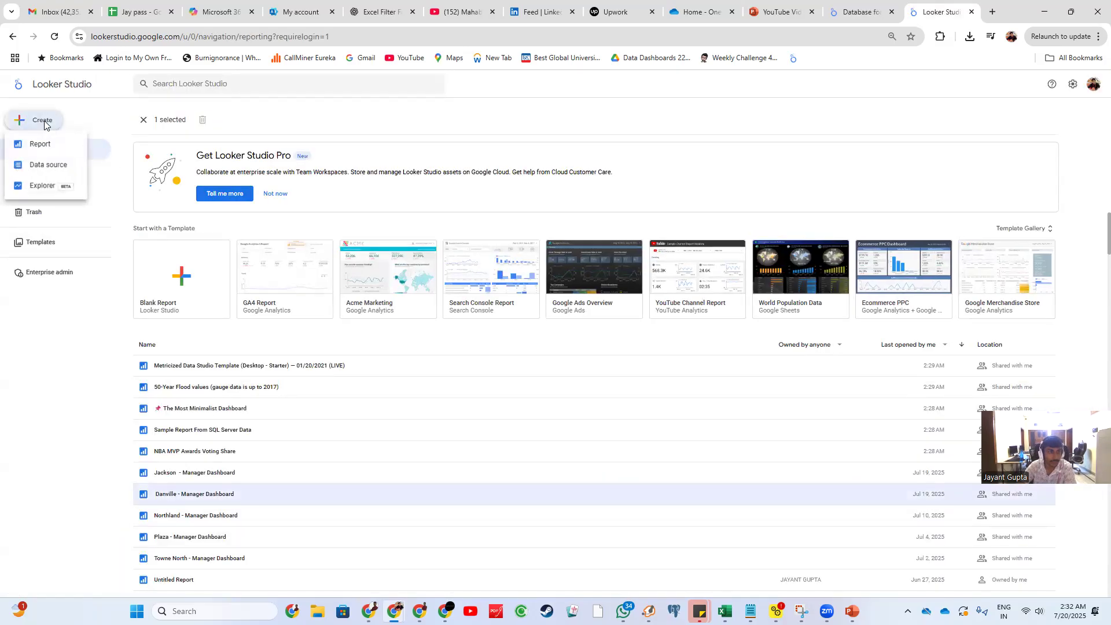
{"action": "left_click", "coordinate": [30, 152]}
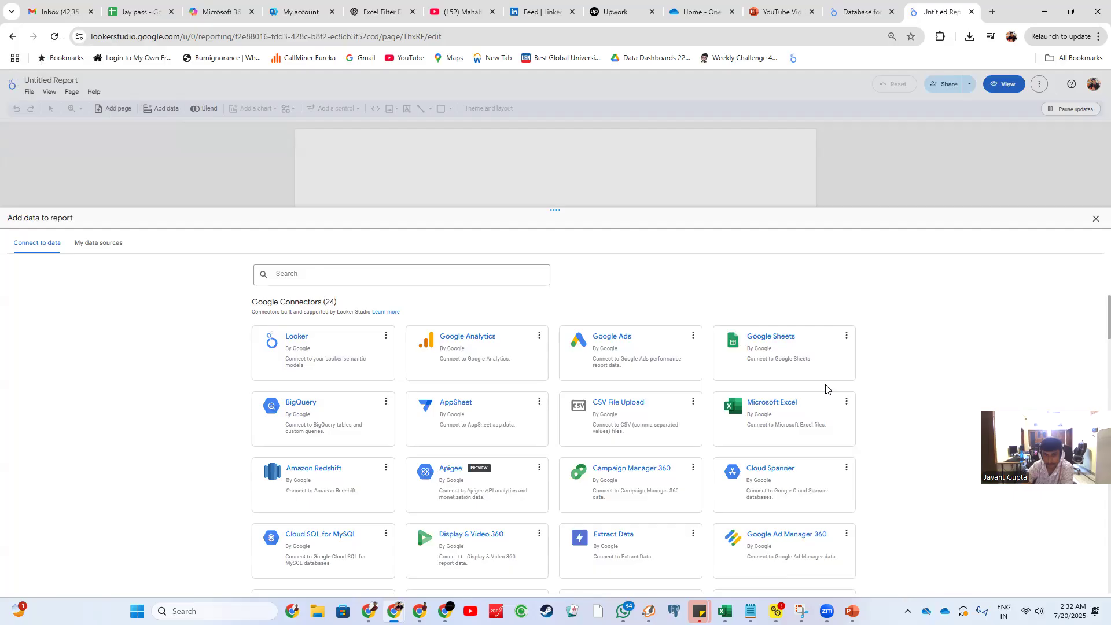
- Browse the Google and partner connectors for the report's data and choose the Google Sheets connector
{"action": "scroll", "coordinate": [351, 370], "scroll_direction": "down", "scroll_amount": 10}
{"action": "scroll", "coordinate": [353, 455], "scroll_direction": "up", "scroll_amount": 3}
{"action": "scroll", "coordinate": [336, 475], "scroll_direction": "down", "scroll_amount": 3}
{"action": "scroll", "coordinate": [342, 405], "scroll_direction": "up", "scroll_amount": 4}
{"action": "double_click", "coordinate": [334, 382]}
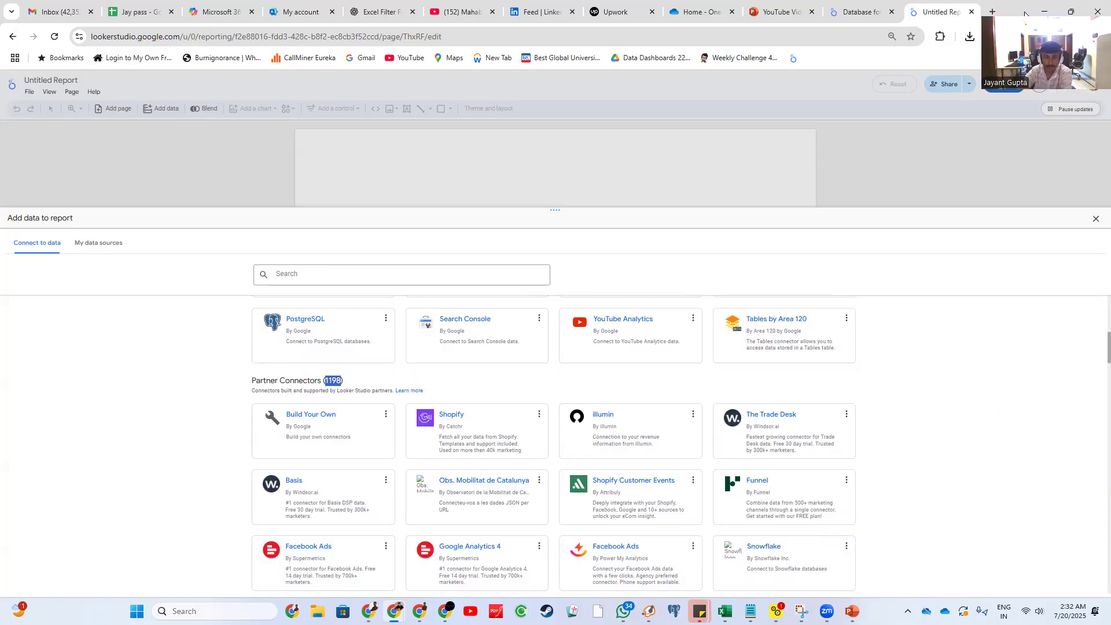
{"action": "scroll", "coordinate": [1043, 533], "scroll_direction": "up", "scroll_amount": 6}
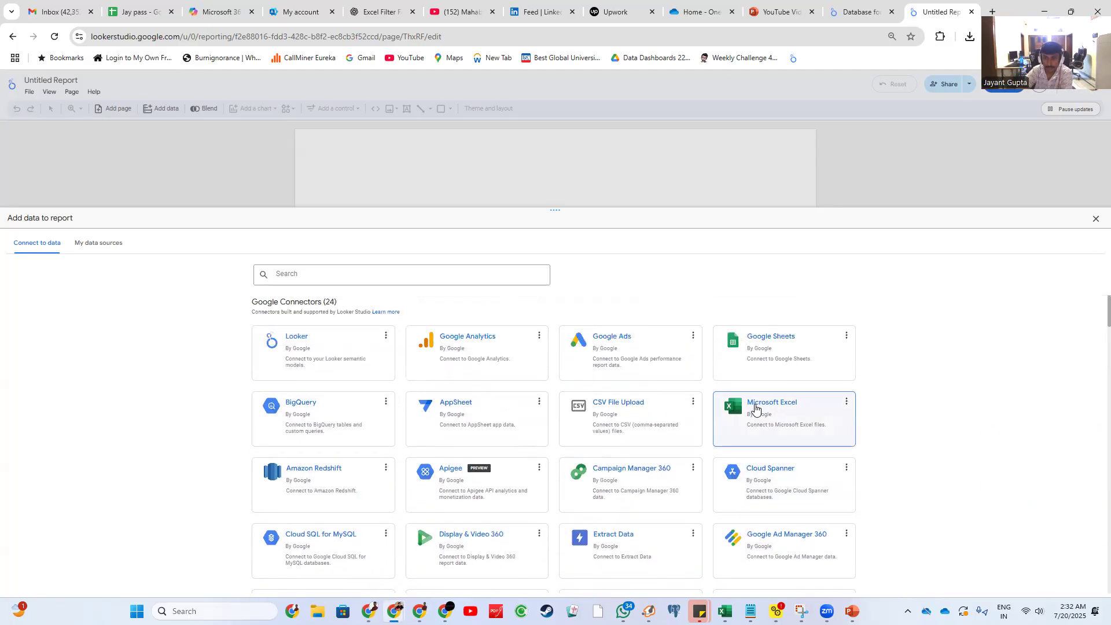
{"action": "left_click", "coordinate": [752, 355]}
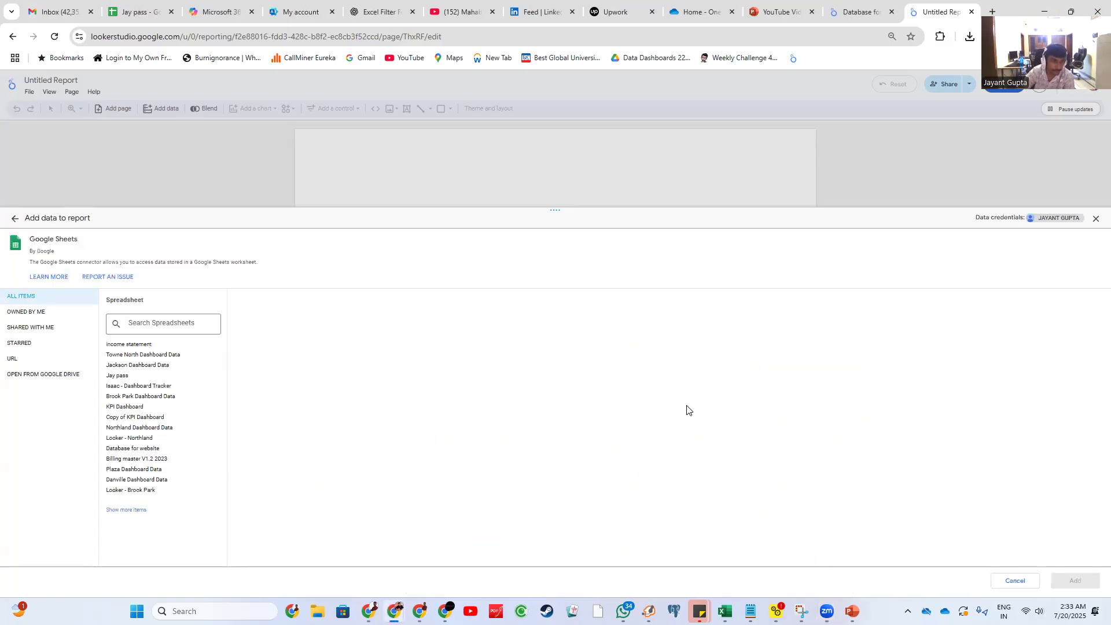
- Try to add the Raw Data worksheet of the KPI Dashboard spreadsheet to the report
{"action": "left_click", "coordinate": [132, 408]}
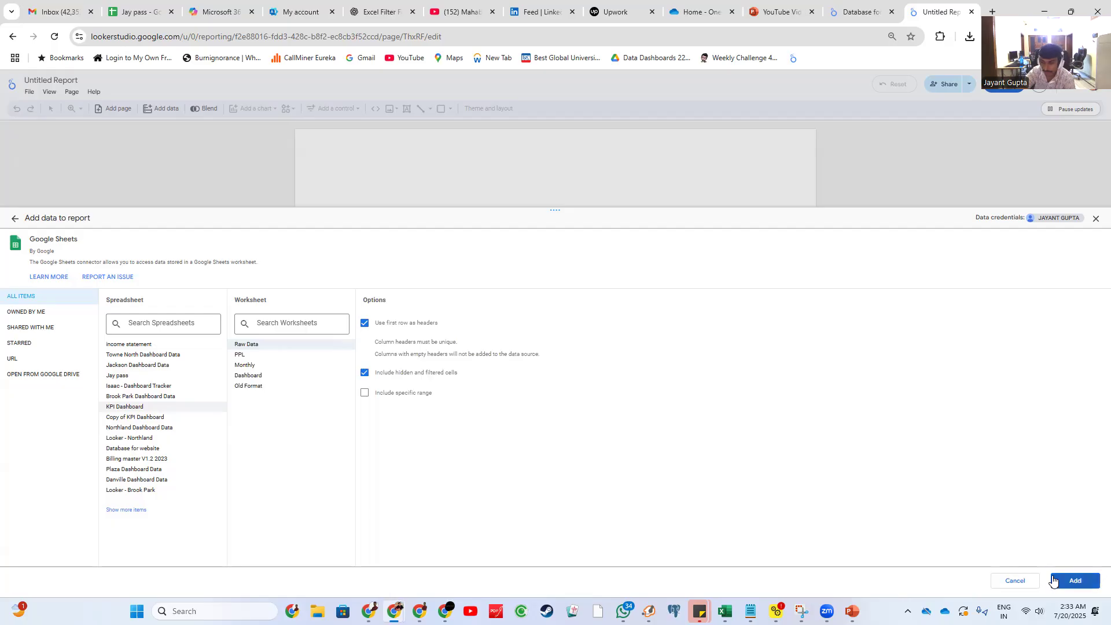
{"action": "left_click", "coordinate": [1076, 580]}
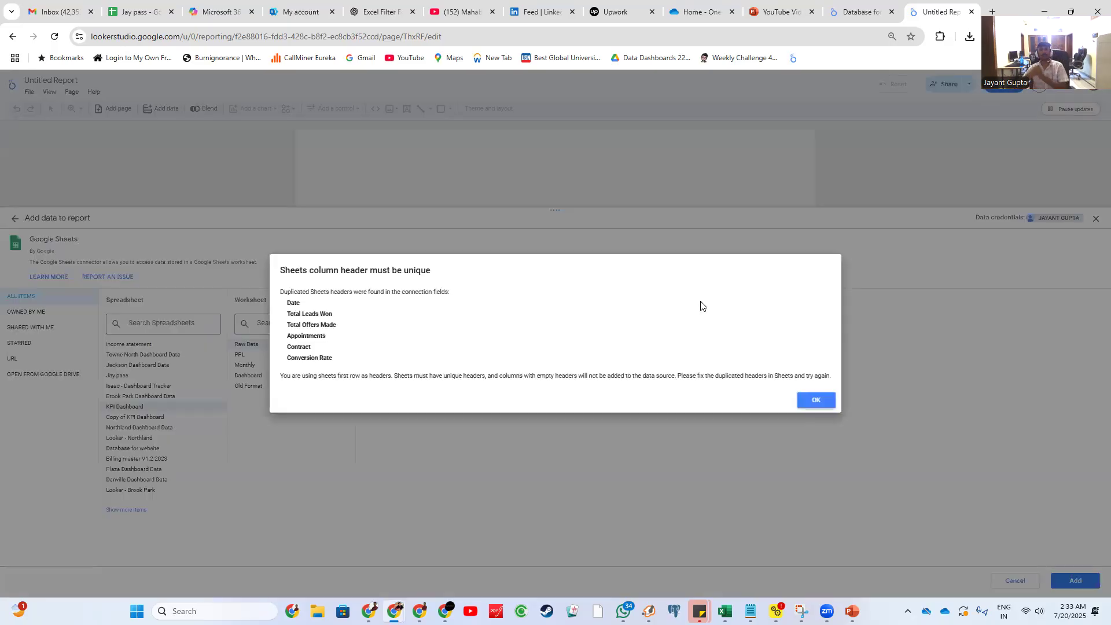
{"action": "left_click", "coordinate": [679, 122]}
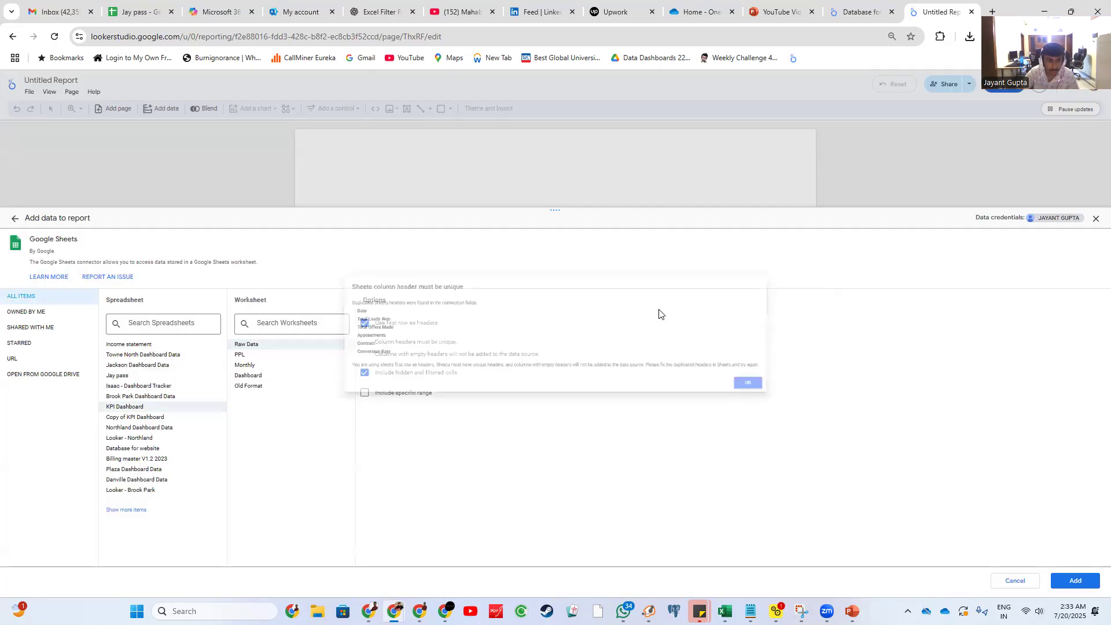
- Open the KPI Dashboard spreadsheet in a separate tab and set the report's Google Sheets connector to take a spreadsheet URL
{"action": "left_click", "coordinate": [263, 345]}
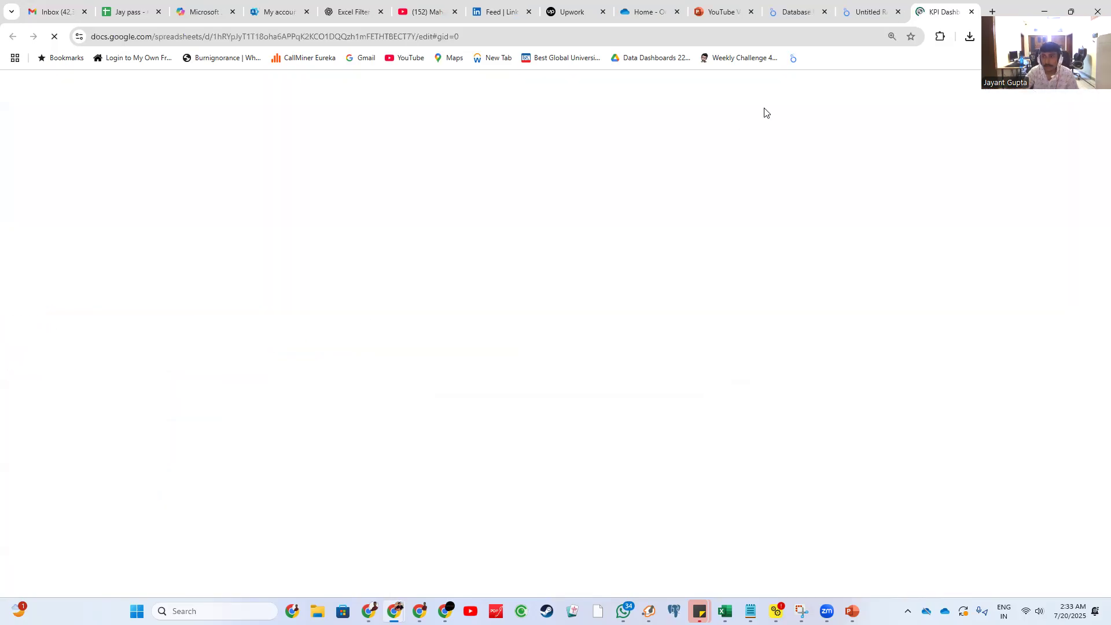
{"action": "left_click", "coordinate": [864, 13]}
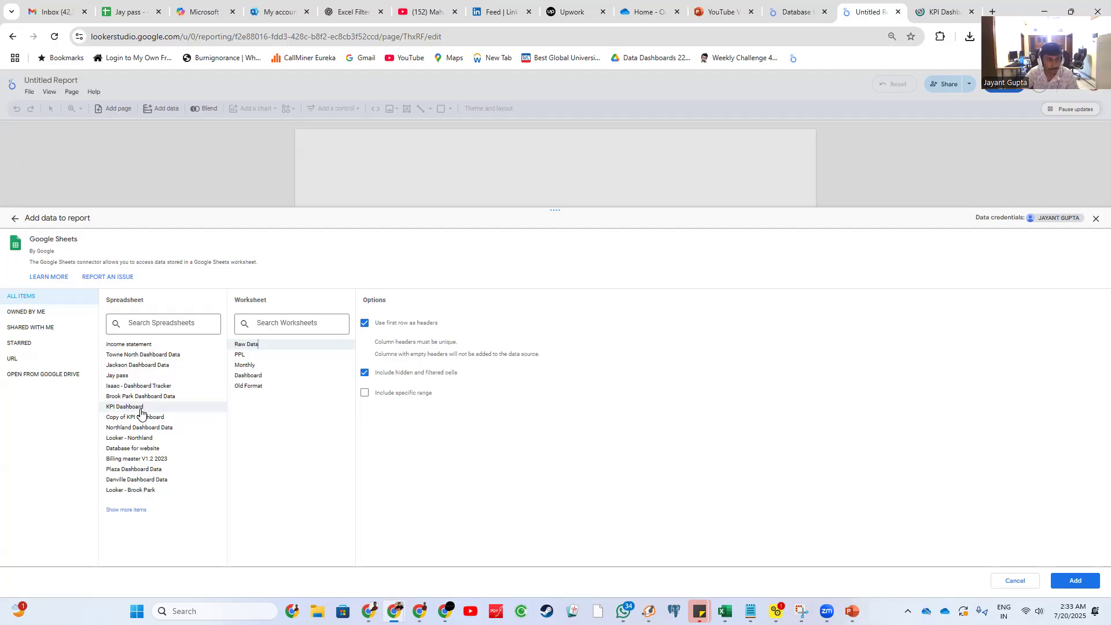
{"action": "left_click", "coordinate": [16, 360]}
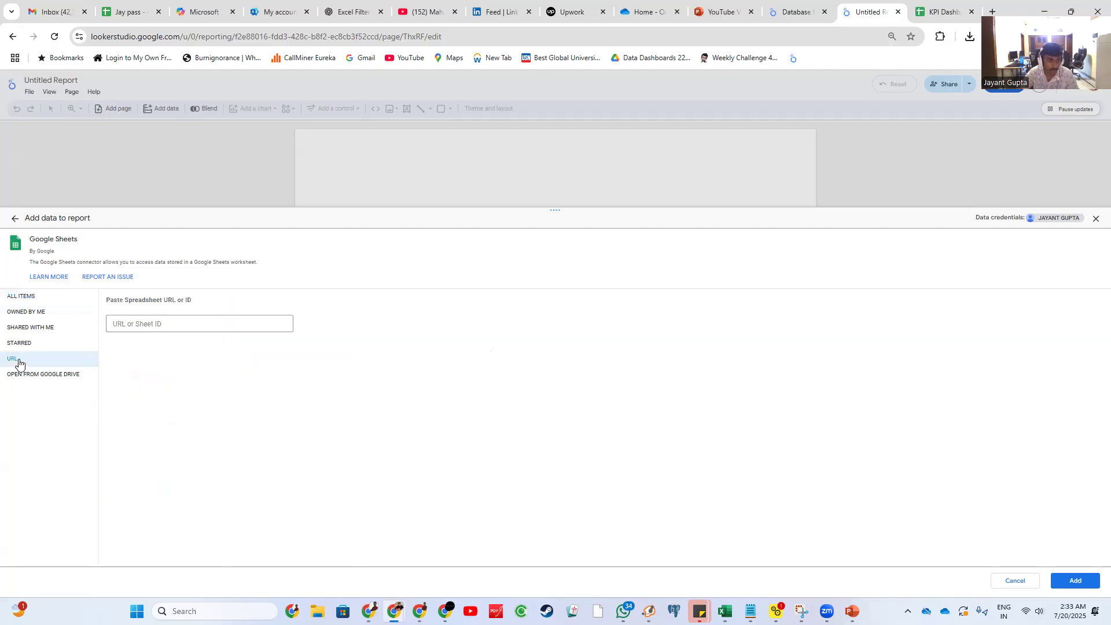
{"action": "left_click", "coordinate": [116, 327]}
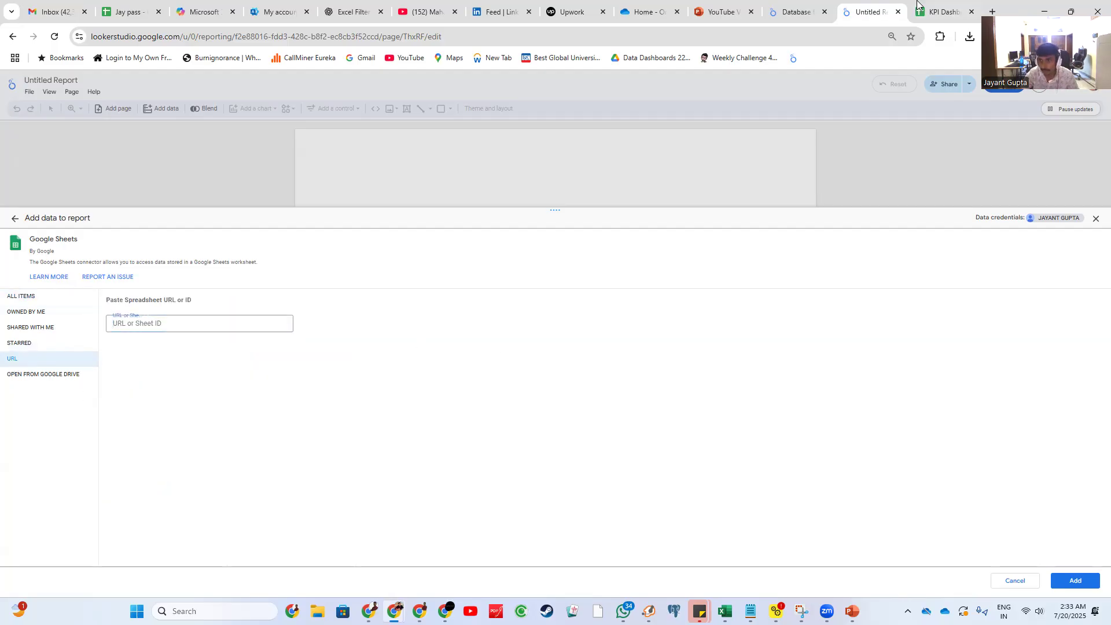
- Examine the Raw Data columns and the Monthly summary in the KPI Dashboard spreadsheet
{"action": "left_click", "coordinate": [938, 11]}
{"action": "left_click", "coordinate": [648, 211]}
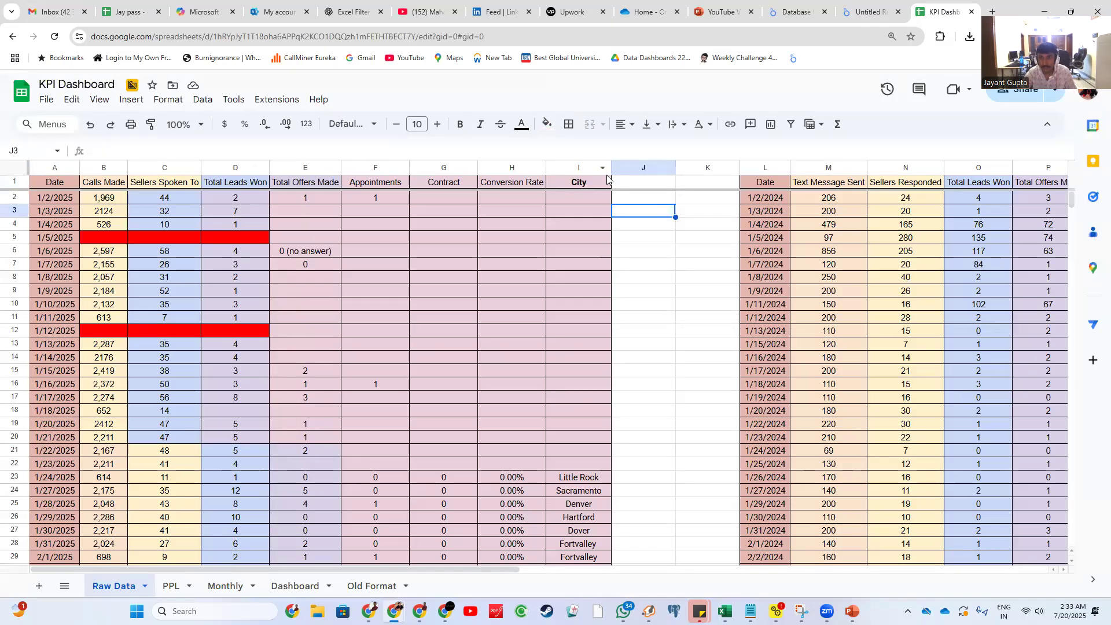
{"action": "scroll", "coordinate": [580, 201], "scroll_direction": "down", "scroll_amount": 5}
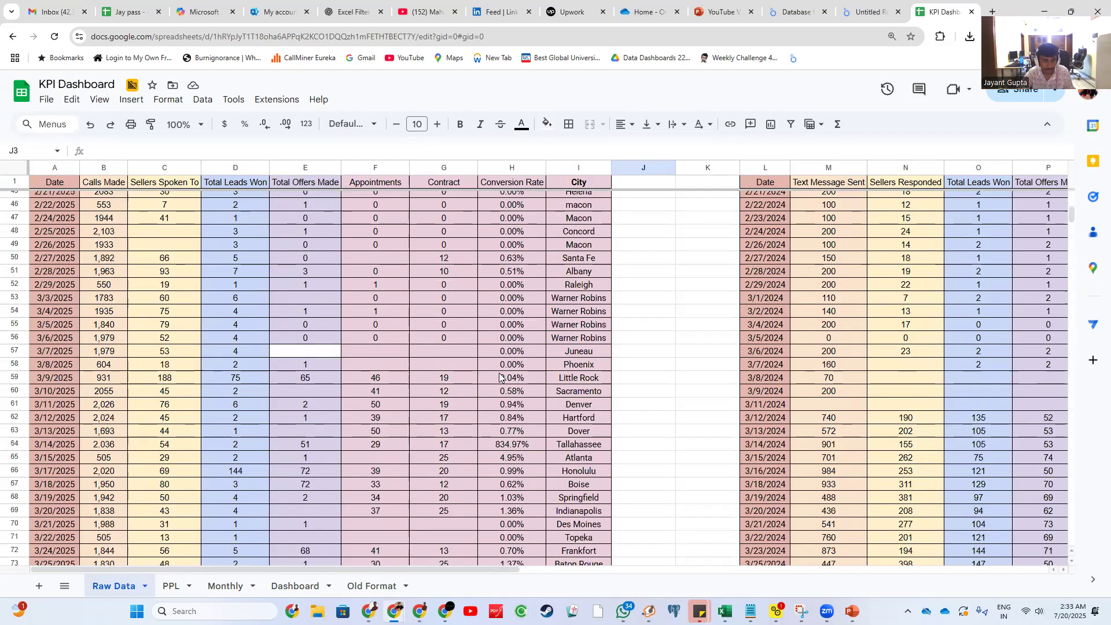
{"action": "scroll", "coordinate": [315, 498], "scroll_direction": "up", "scroll_amount": 5}
{"action": "left_click", "coordinate": [224, 586]}
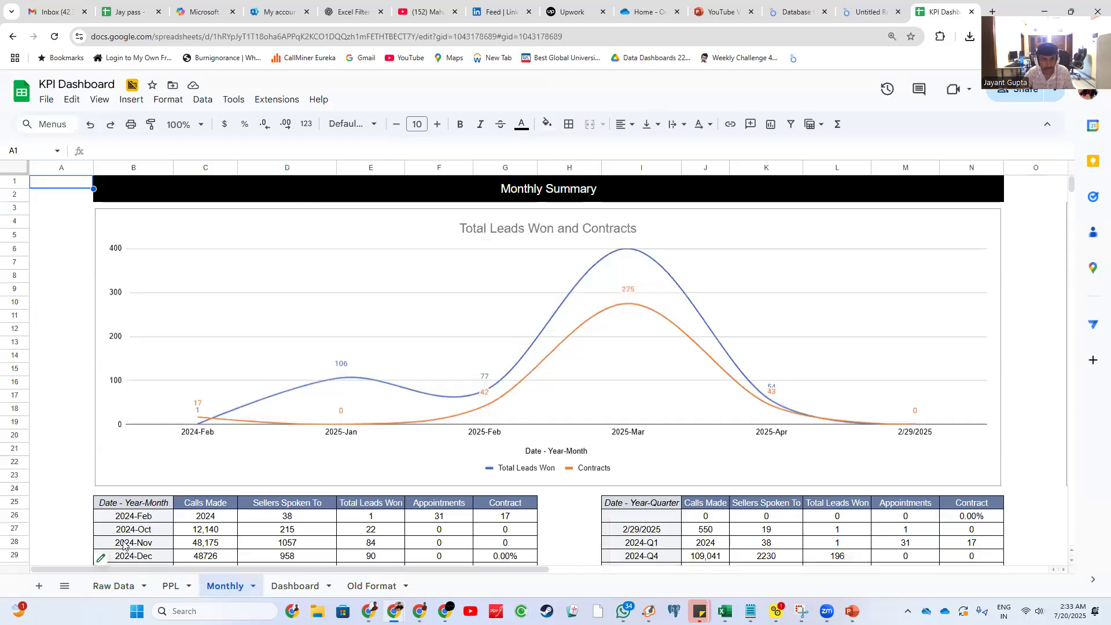
- Copy range A1:I313 of Raw Data as unformatted values into a new sheet named Looker, placed first
{"action": "left_click", "coordinate": [112, 586]}
{"action": "left_click_drag", "start_coordinate": [55, 183], "coordinate": [578, 451]}
{"action": "key", "text": "ctrl+shift+Down"}
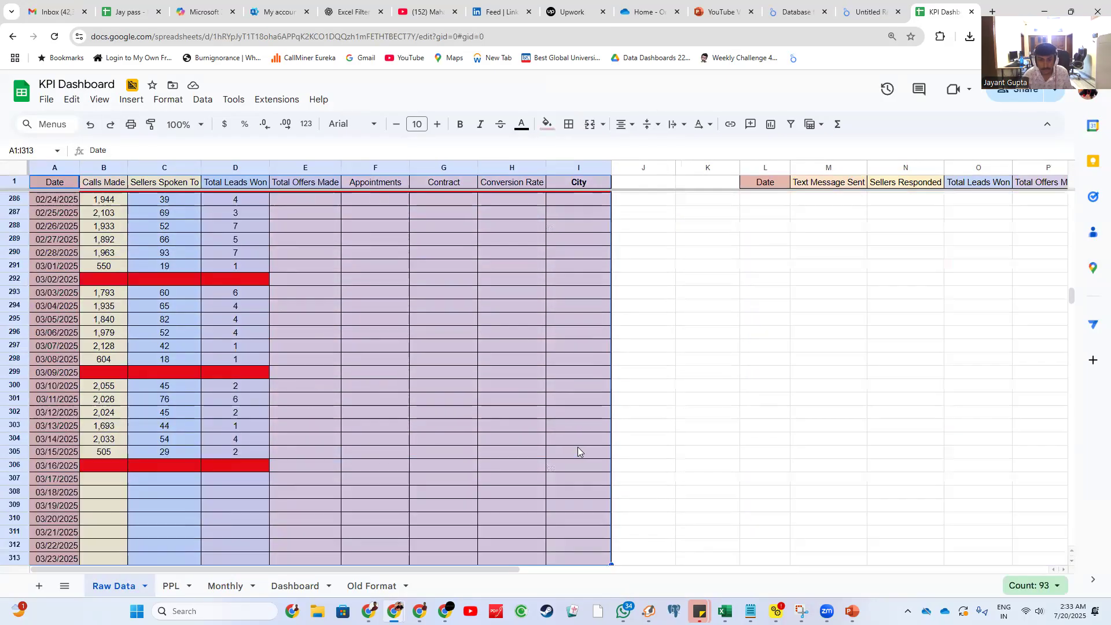
{"action": "left_click", "coordinate": [39, 586]}
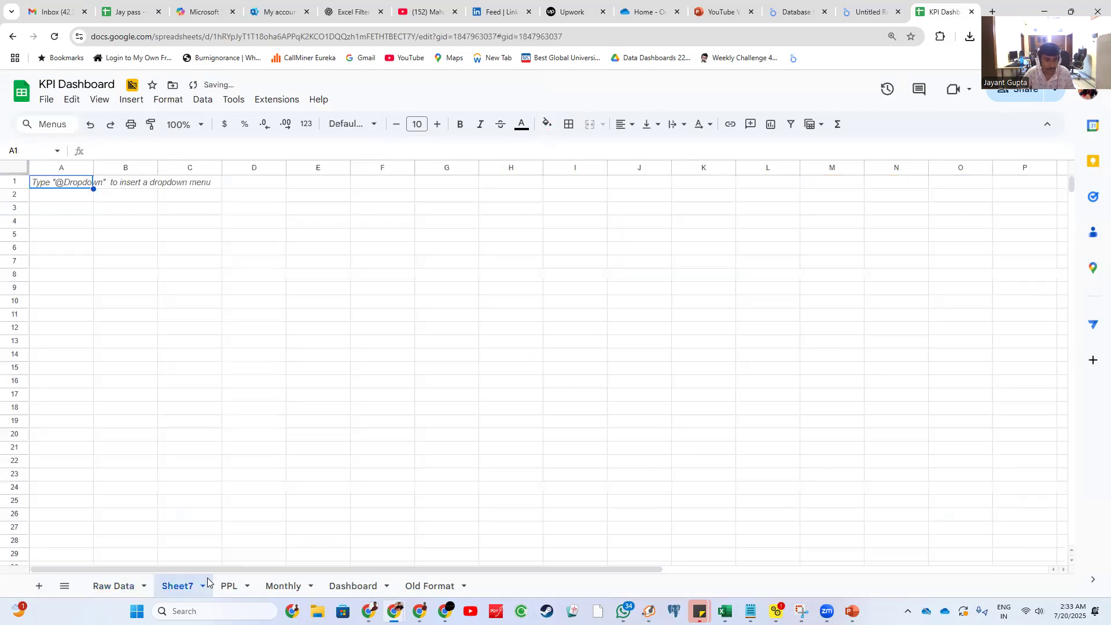
{"action": "double_click", "coordinate": [107, 585]}
{"action": "type", "text": "Looker"}
{"action": "key", "text": "ctrl+v"}
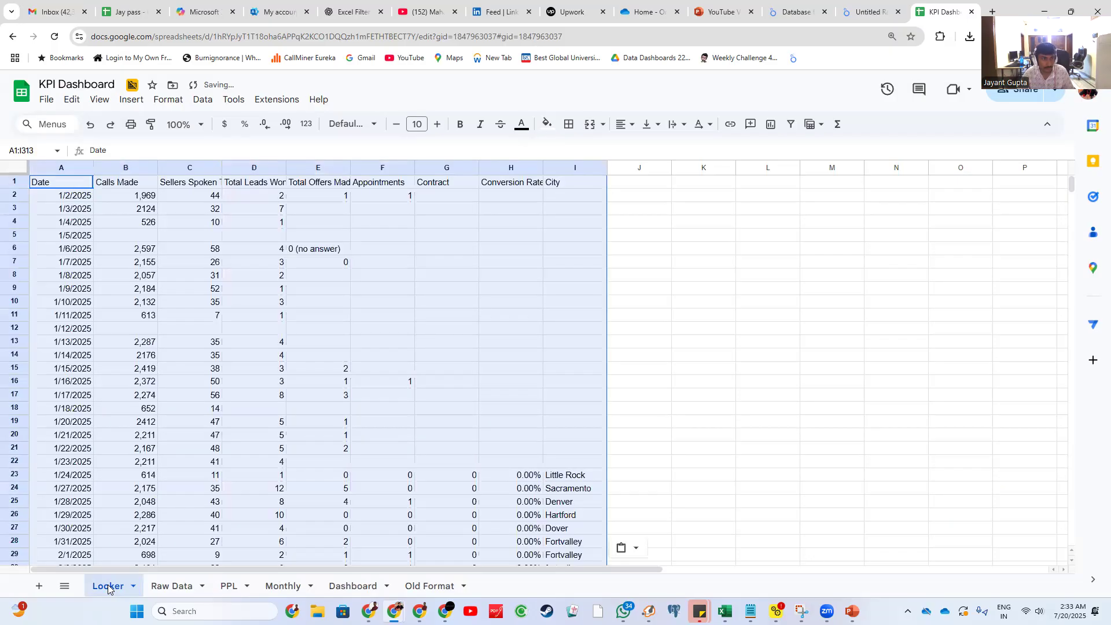
- Check the extent of the pasted data on the Looker sheet and return to the report's Google Sheets connection
{"action": "key", "text": "ctrl+shift+Up"}
{"action": "key", "text": "ctrl+shift+Down"}
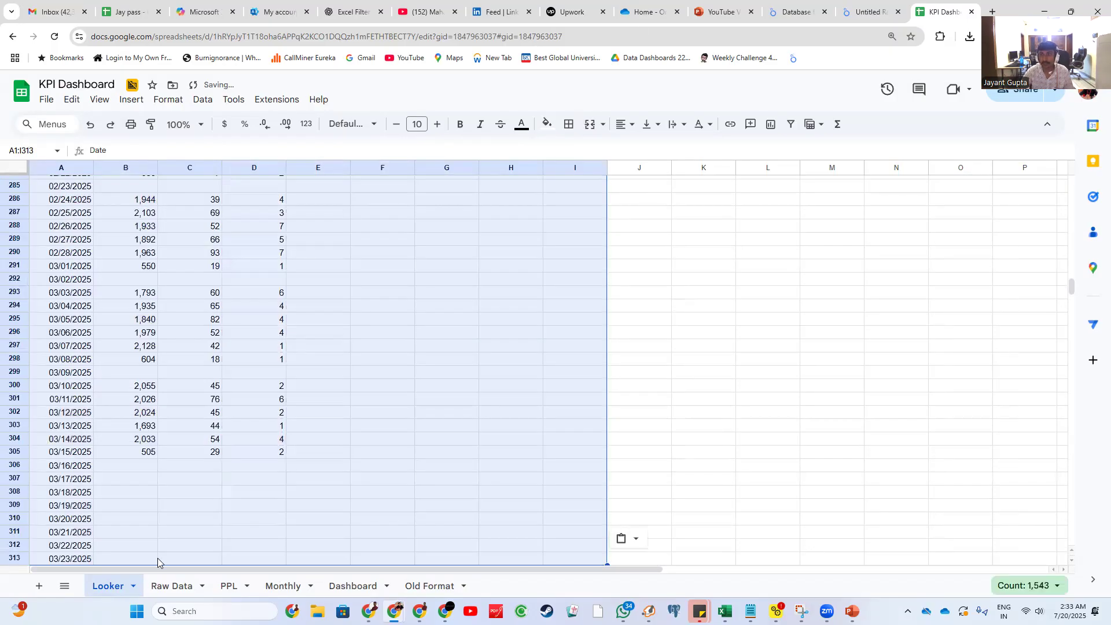
{"action": "left_click", "coordinate": [868, 11]}
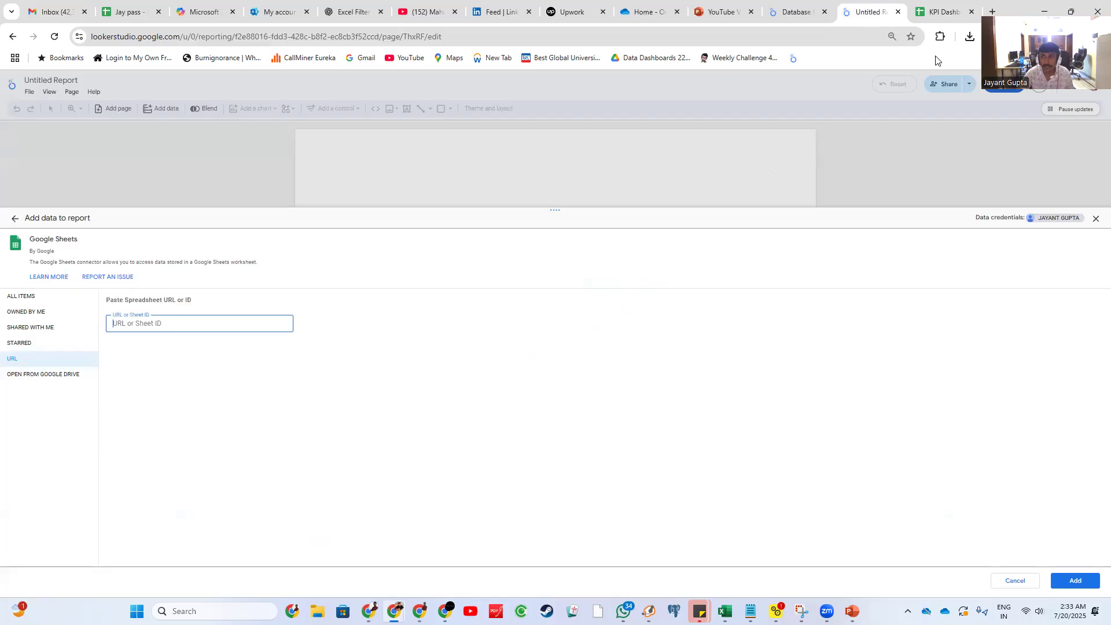
- Copy the KPI Dashboard spreadsheet's address into the report's Google Sheets connector and reload the report to refresh the worksheet list
{"action": "left_click", "coordinate": [944, 11]}
{"action": "left_click", "coordinate": [752, 36]}
{"action": "left_click", "coordinate": [891, 12]}
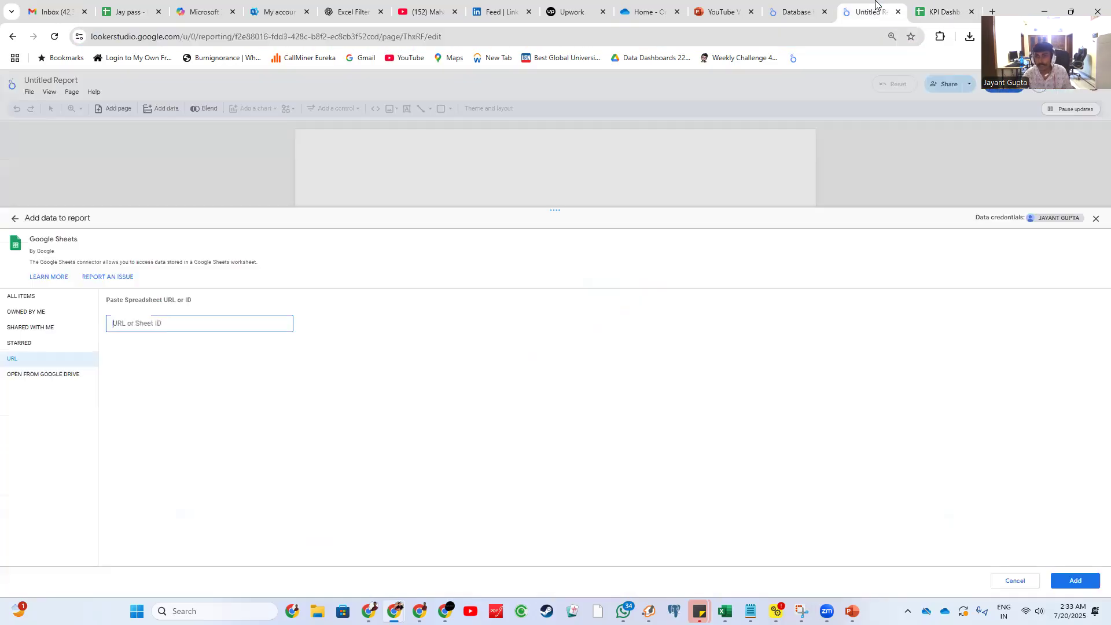
{"action": "key", "text": "ctrl+v"}
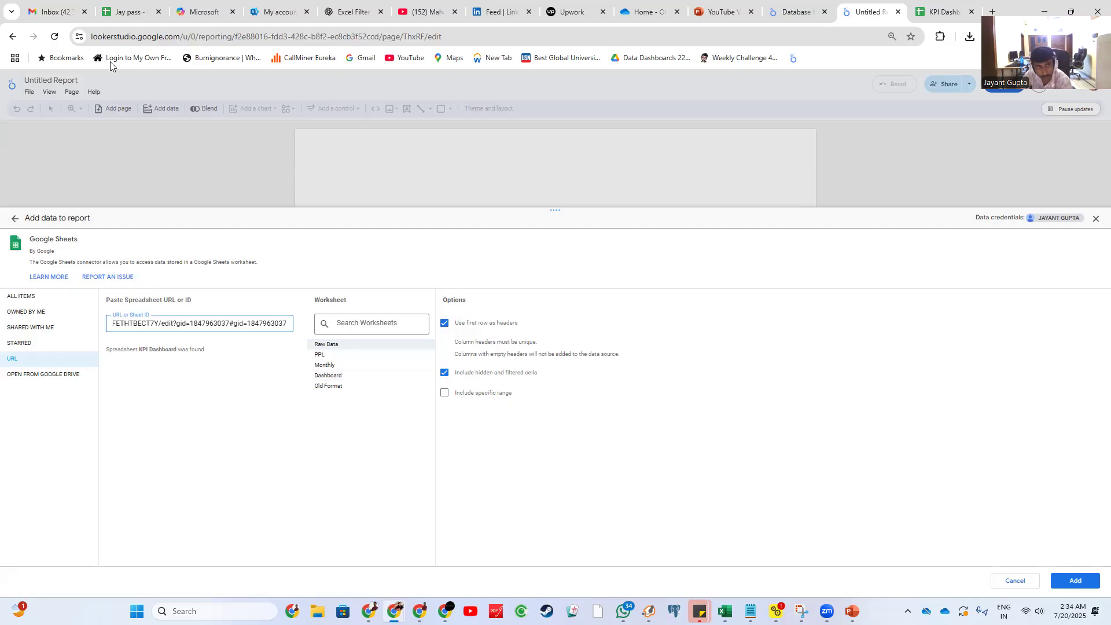
{"action": "left_click", "coordinate": [54, 38]}
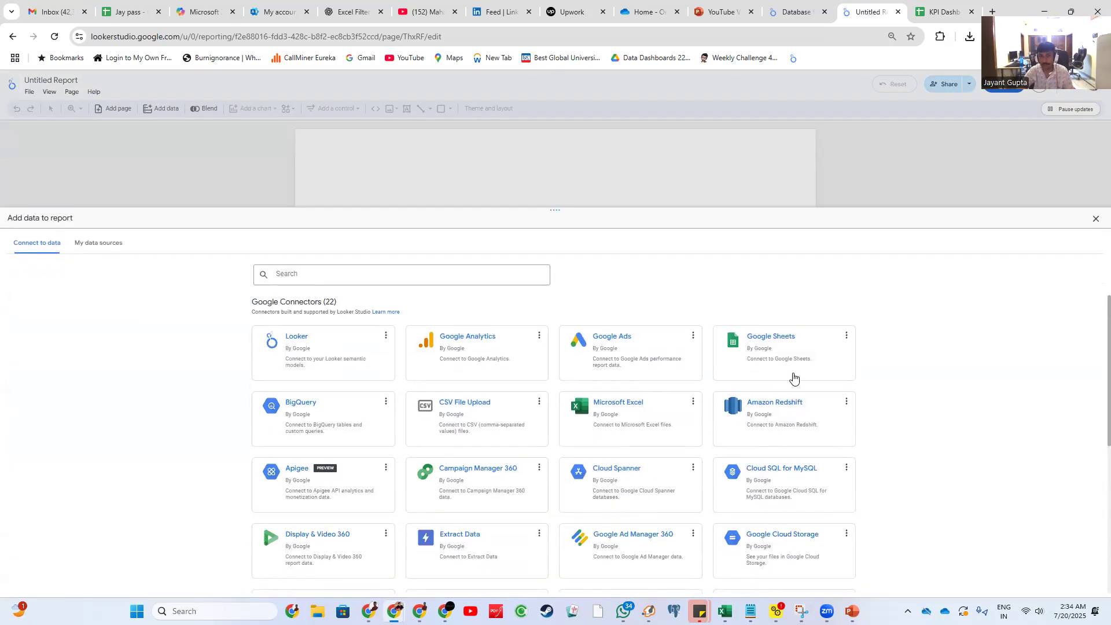
- Connect the report to the Looker worksheet of the KPI Dashboard spreadsheet by URL, using the first row as headers
{"action": "left_click", "coordinate": [790, 363]}
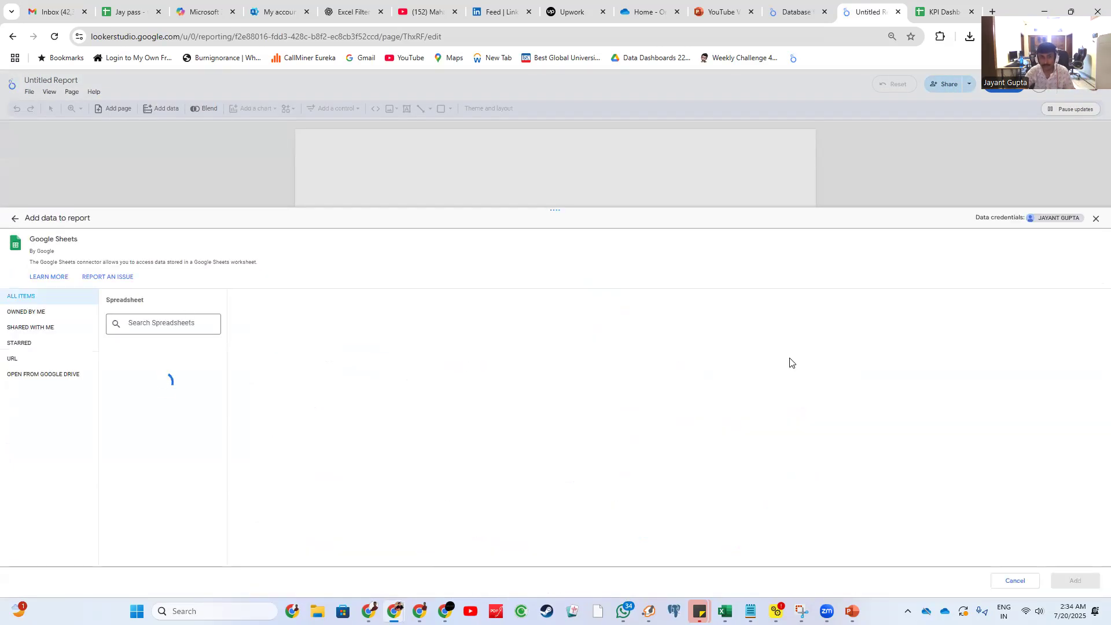
{"action": "left_click", "coordinate": [20, 359]}
{"action": "left_click", "coordinate": [145, 323]}
{"action": "key", "text": "ctrl+v"}
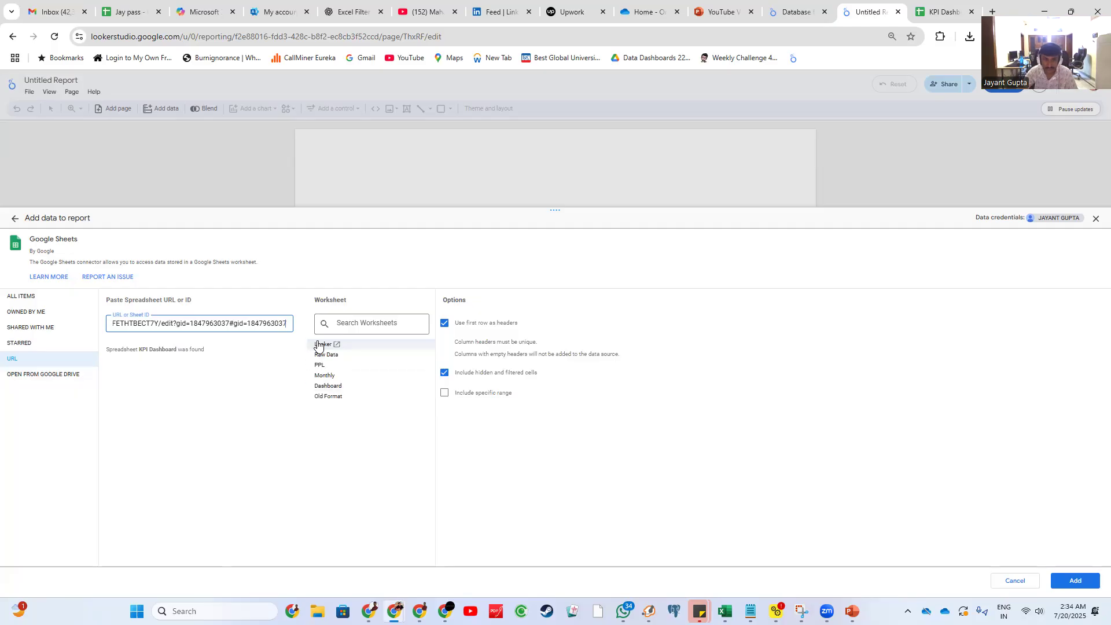
{"action": "left_click", "coordinate": [1069, 579]}
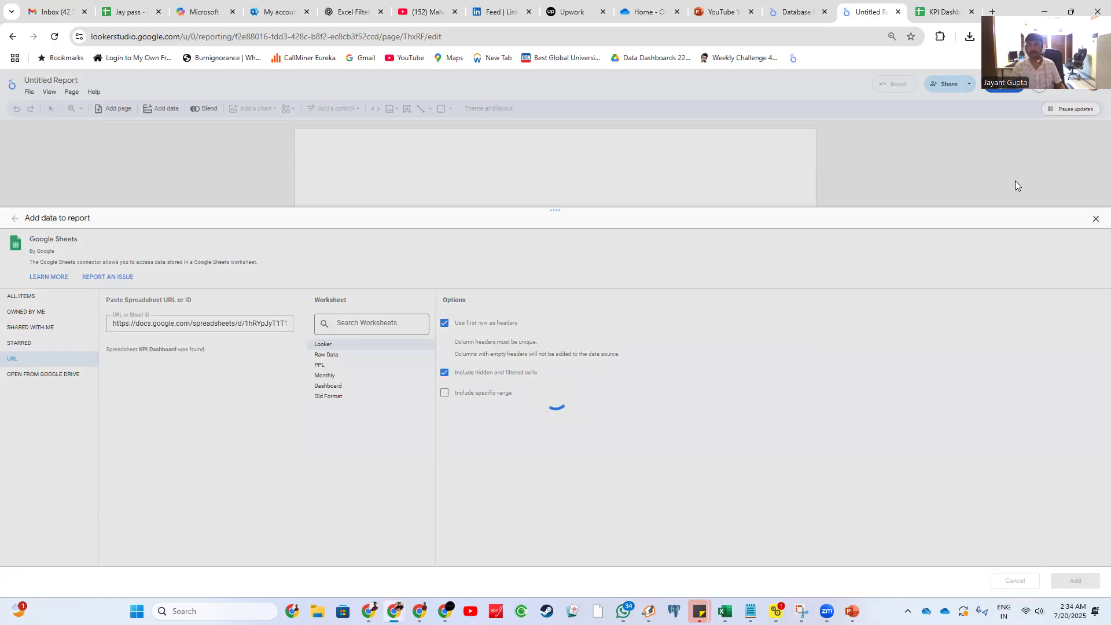
- Examine the header row A1:I1 of the Looker sheet in the KPI Dashboard spreadsheet and return to the report
{"action": "left_click", "coordinate": [938, 10]}
{"action": "scroll", "coordinate": [168, 336], "scroll_direction": "up", "scroll_amount": 9}
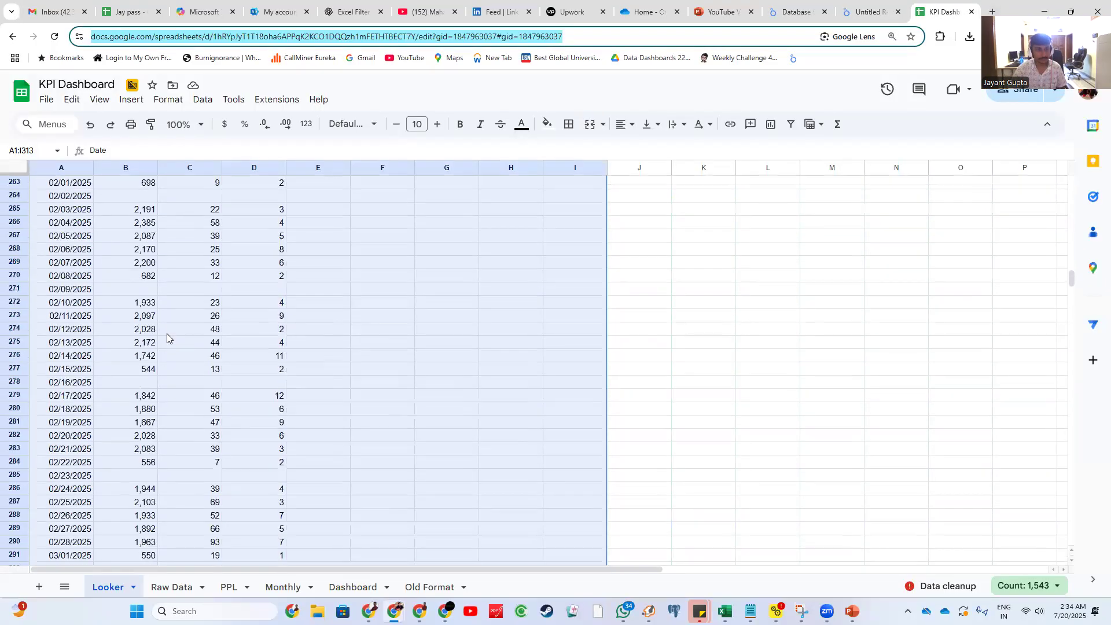
{"action": "left_click", "coordinate": [70, 273]}
{"action": "key", "text": "ctrl+Up"}
{"action": "key", "text": "ctrl+shift+Right"}
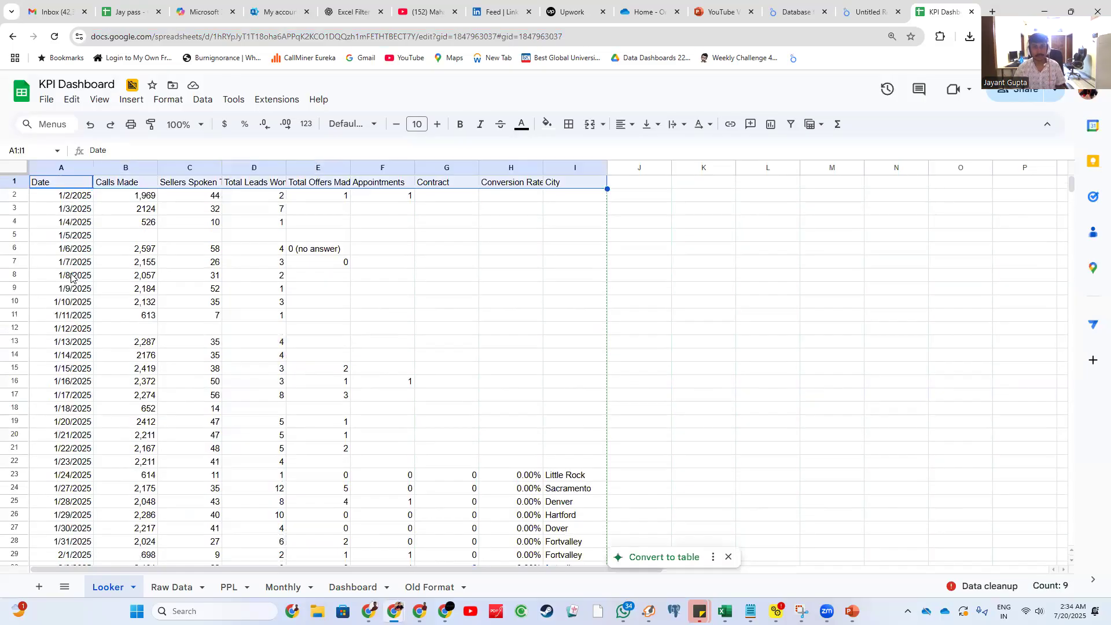
{"action": "key", "text": "ctrl+shift+Tab"}
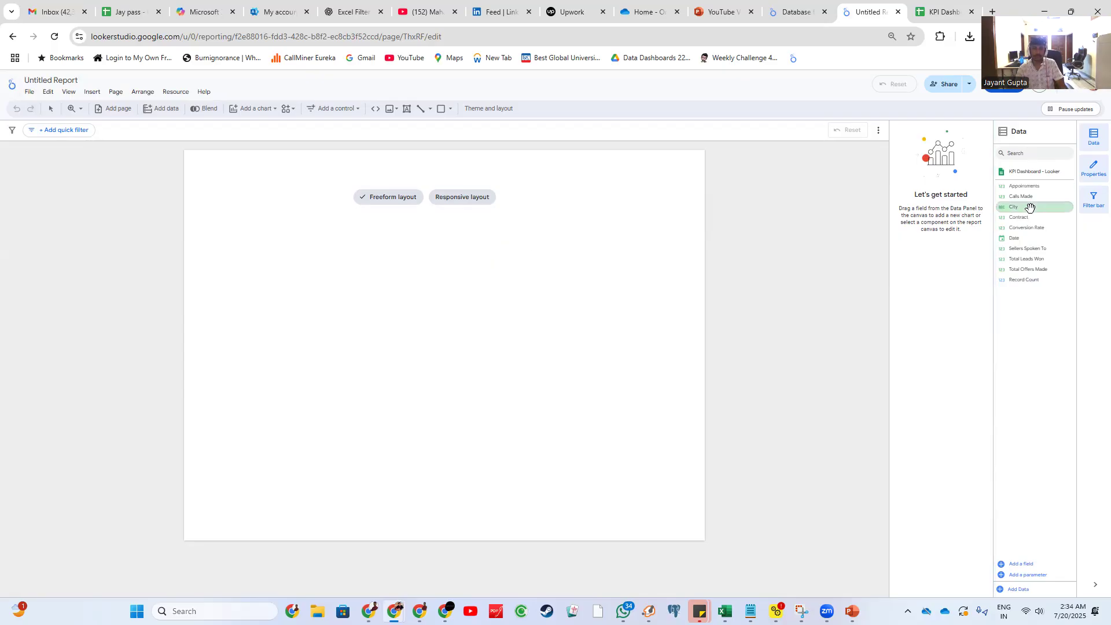
- Set the new report page to the responsive layout
{"action": "mouse_move", "coordinate": [470, 199]}
{"action": "mouse_move", "coordinate": [398, 197]}
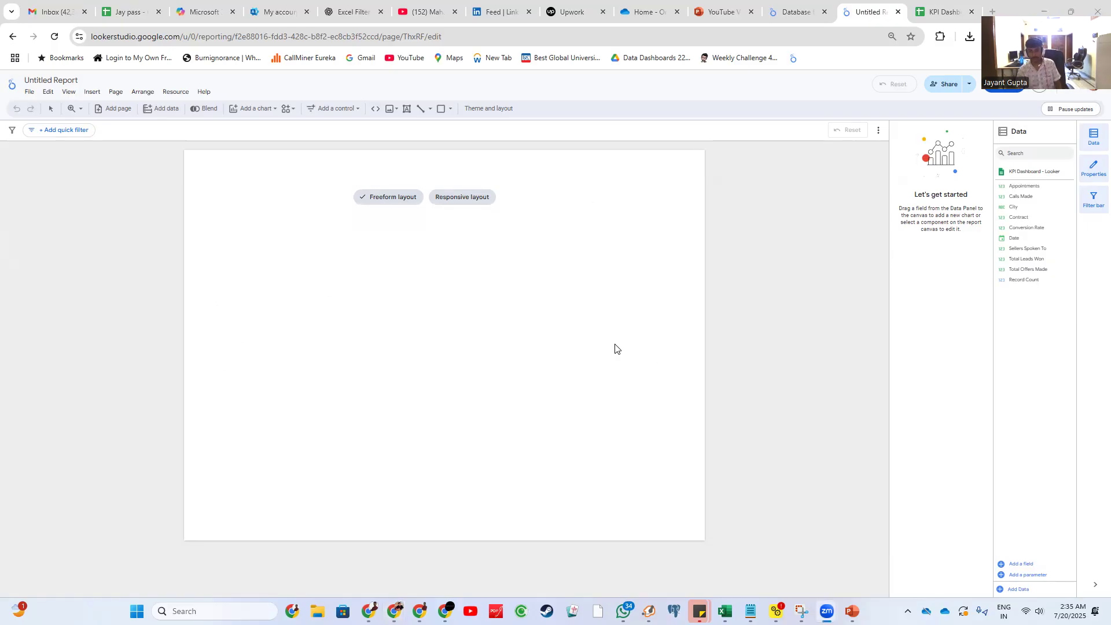
{"action": "left_click", "coordinate": [473, 198]}
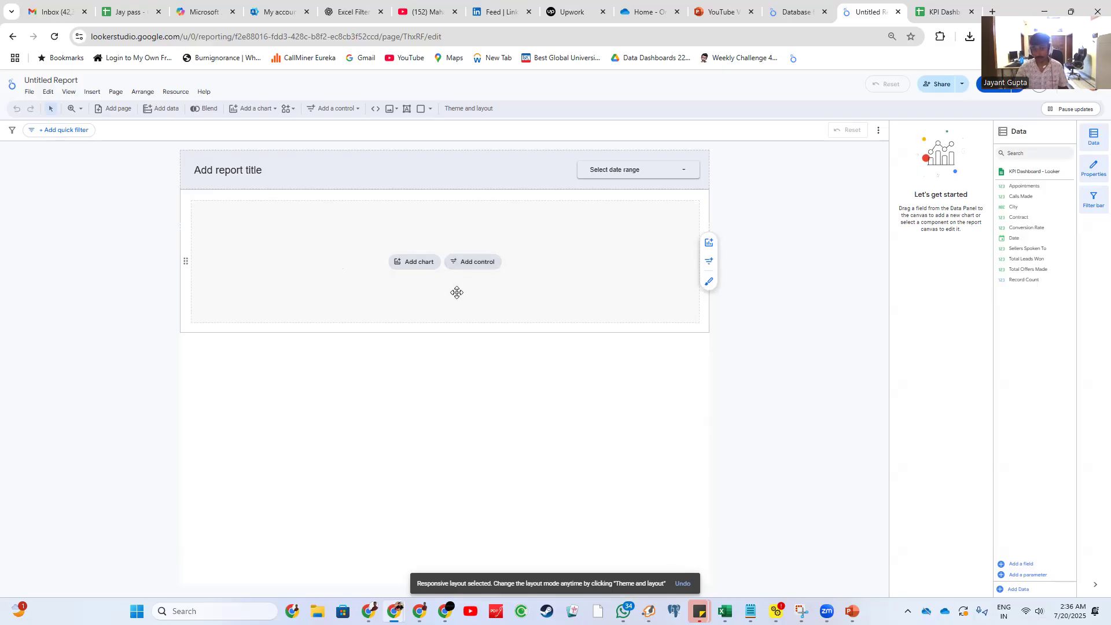
- Insert a combo chart from the Line group into the first section and stretch it across the section's width
{"action": "left_click", "coordinate": [419, 261]}
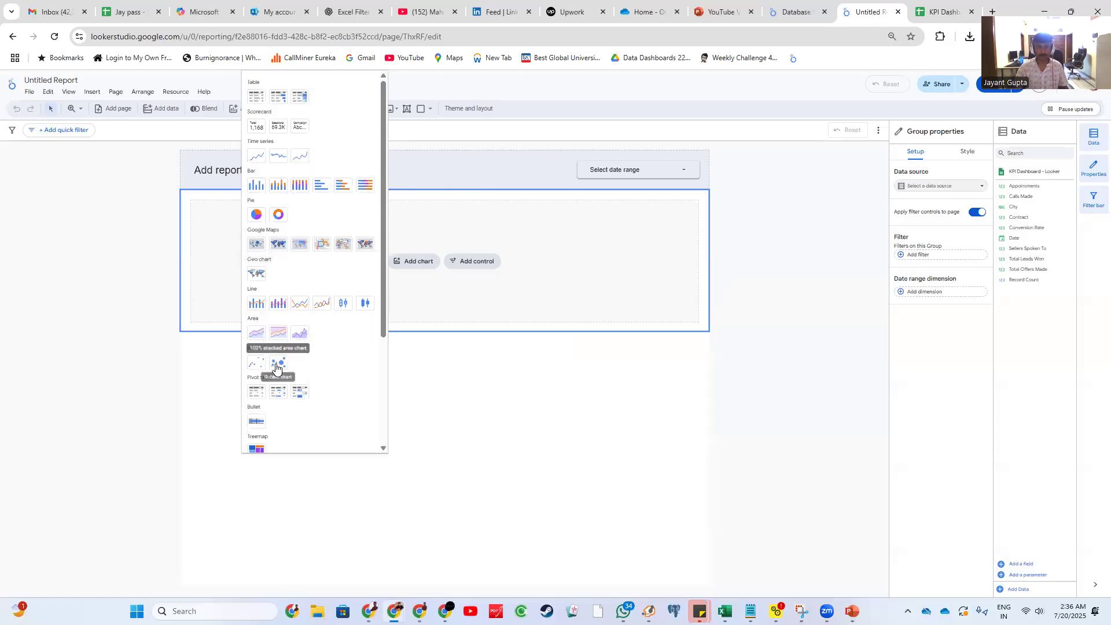
{"action": "left_click", "coordinate": [256, 304]}
{"action": "left_click_drag", "start_coordinate": [356, 322], "coordinate": [538, 315]}
{"action": "left_click_drag", "start_coordinate": [511, 316], "coordinate": [678, 315]}
- Open sites.google.com in a new tab and slightly reduce the height of the report's combo chart
{"action": "key", "text": "ctrl+t"}
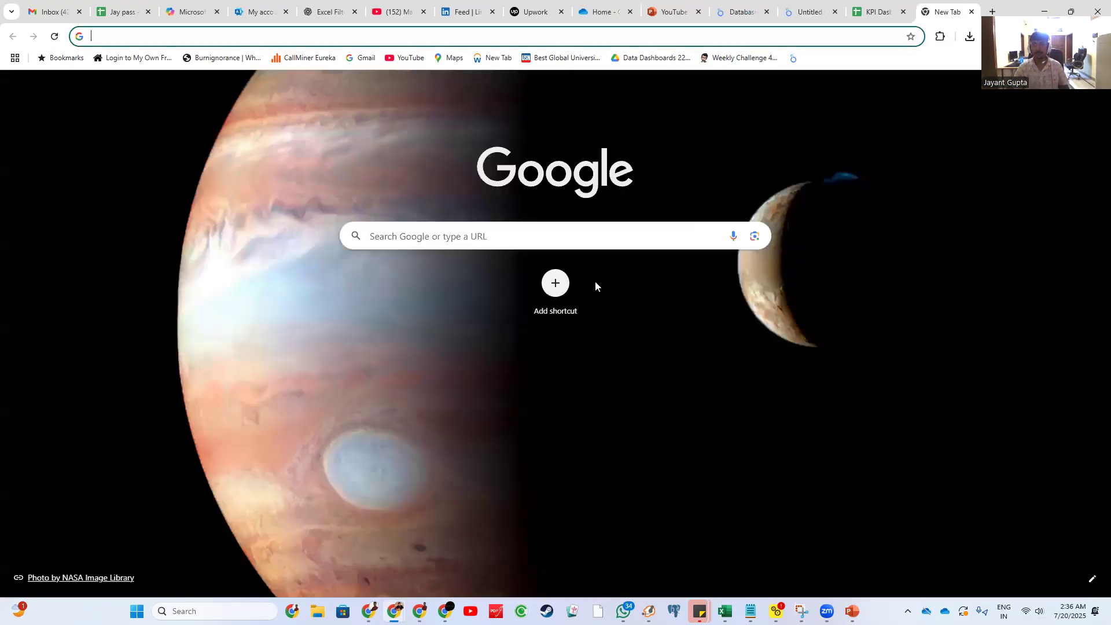
{"action": "type", "text": "sites.google"}
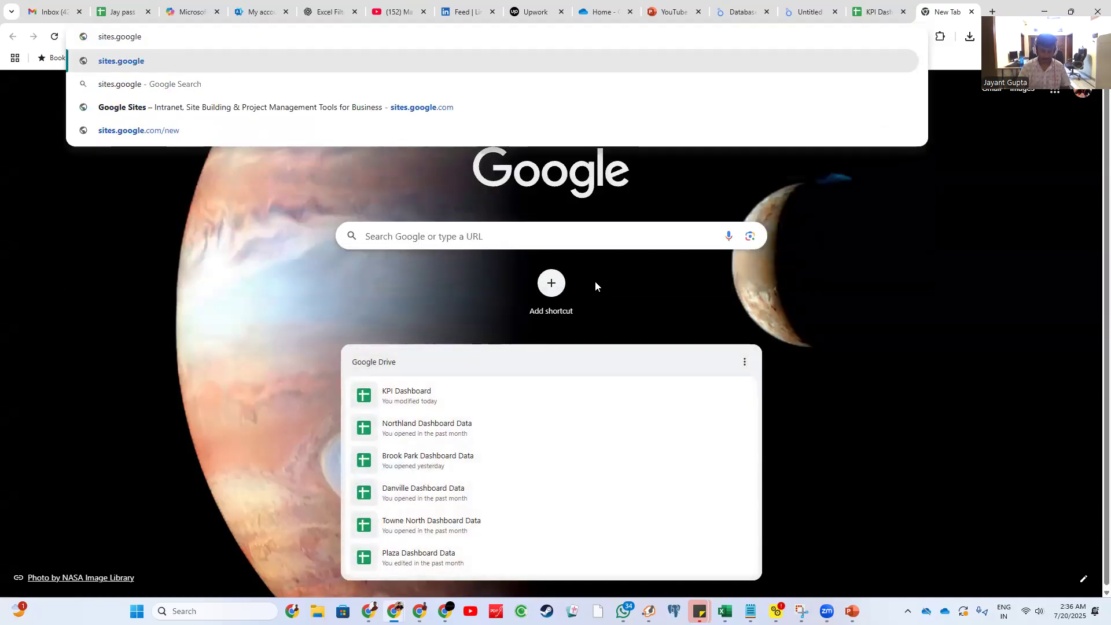
{"action": "type", "text": ".com"}
{"action": "key", "text": "Return"}
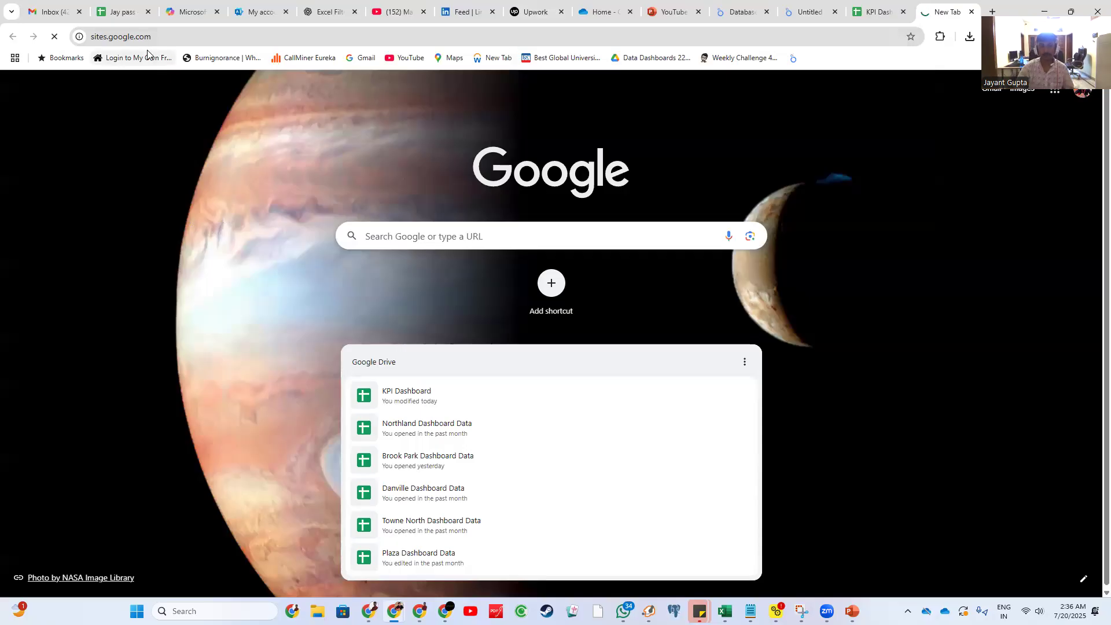
{"action": "left_click", "coordinate": [808, 10]}
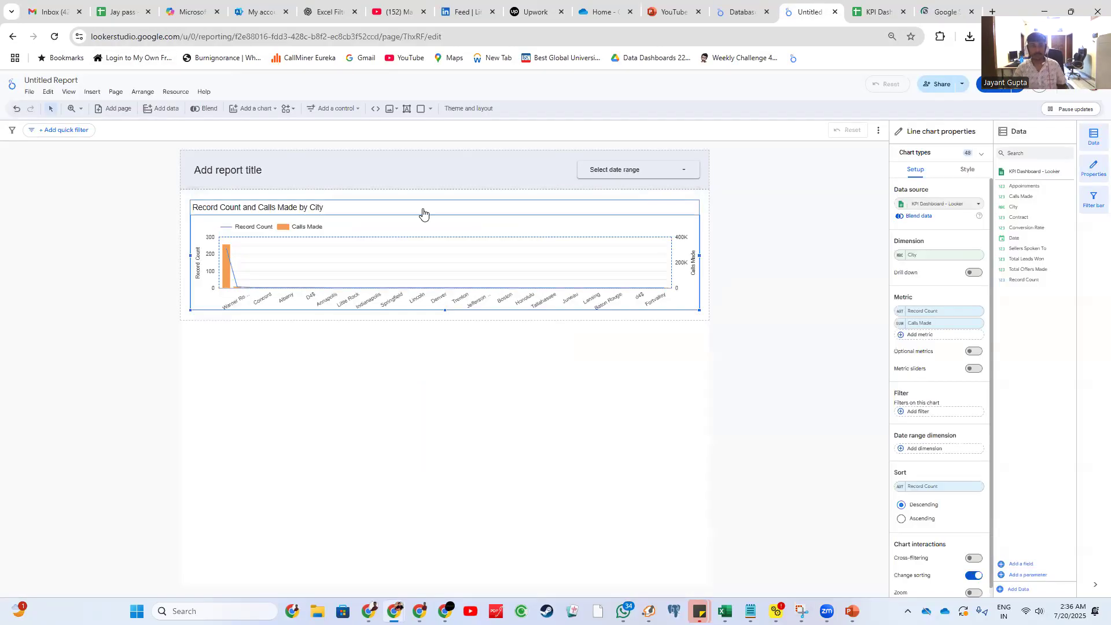
{"action": "mouse_move", "coordinate": [700, 310]}
{"action": "left_mouse_down"}
{"action": "mouse_move", "coordinate": [540, 312]}
{"action": "mouse_move", "coordinate": [700, 302]}
{"action": "left_mouse_up"}
- Create a Google Sites site from the Help Center template, try to widen its in-person visit image card, and return to the report
{"action": "key", "text": "ctrl+9"}
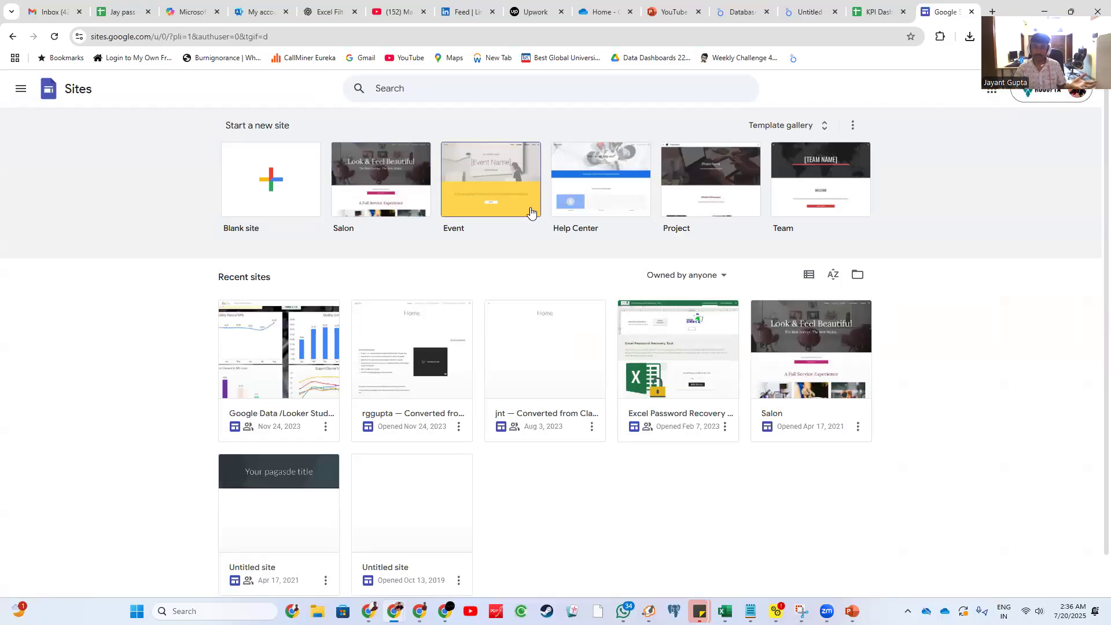
{"action": "left_click", "coordinate": [595, 182]}
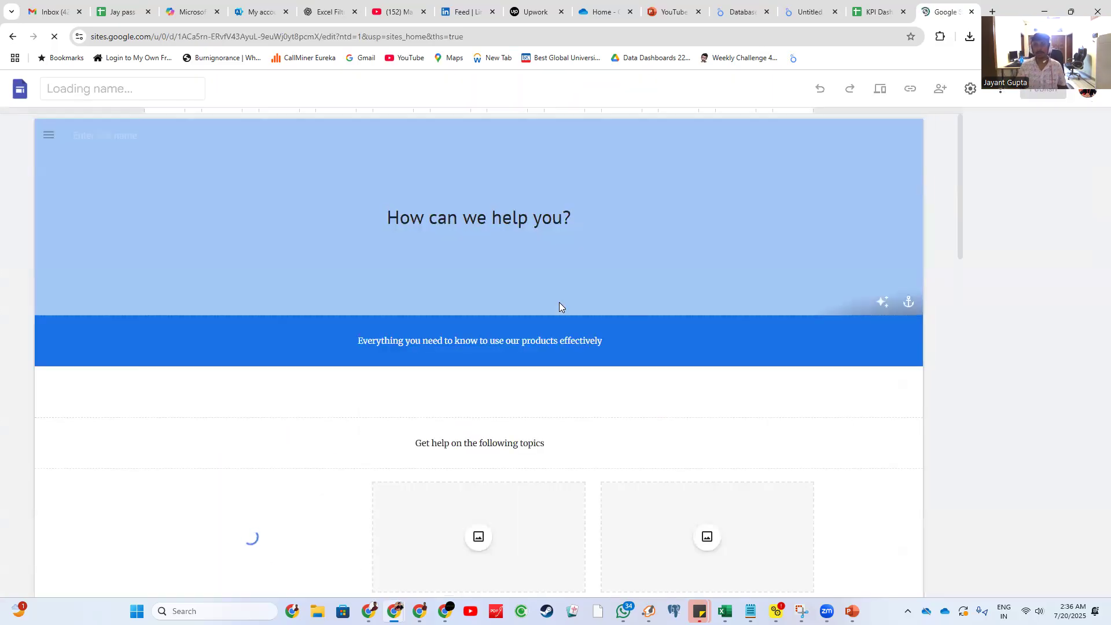
{"action": "scroll", "coordinate": [559, 302], "scroll_direction": "down", "scroll_amount": 15}
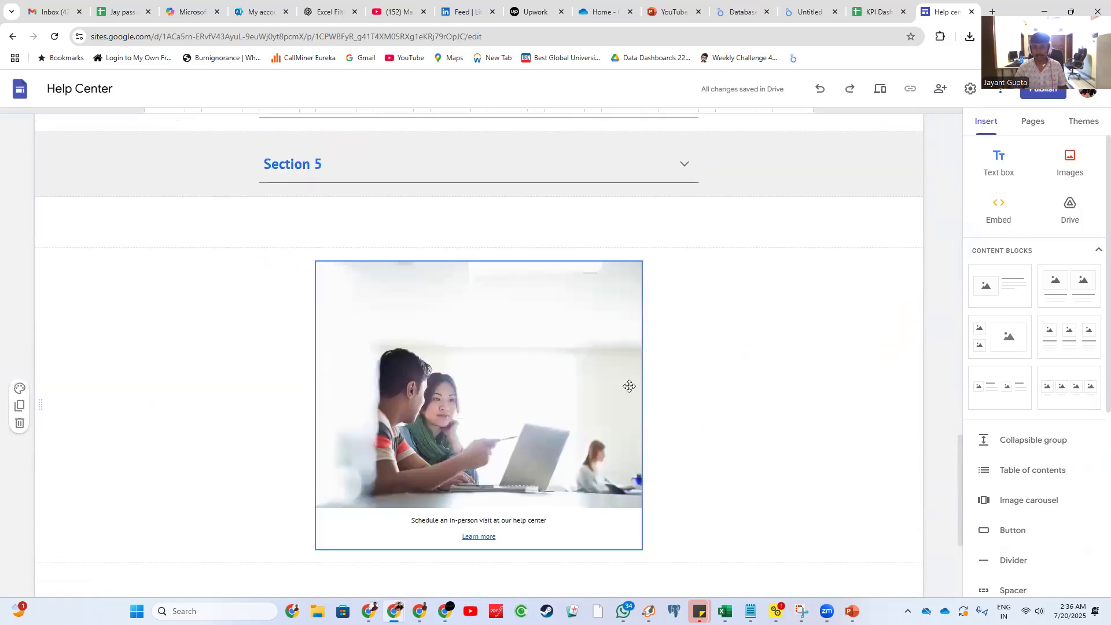
{"action": "left_click", "coordinate": [636, 389]}
{"action": "left_click_drag", "start_coordinate": [641, 406], "coordinate": [720, 428]}
{"action": "scroll", "coordinate": [586, 251], "scroll_direction": "up", "scroll_amount": 8}
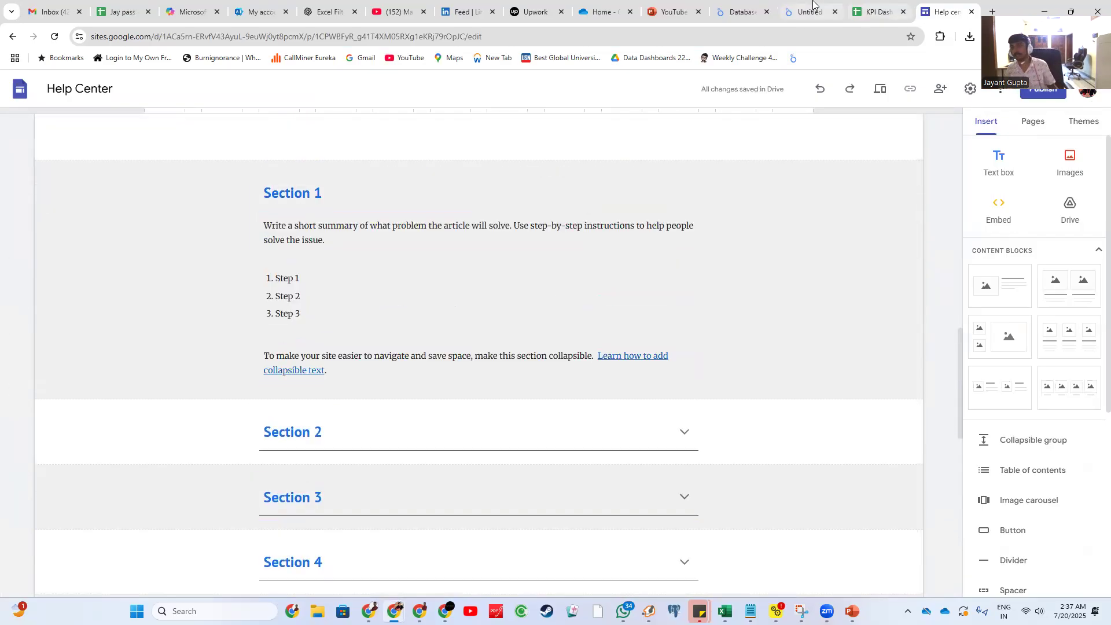
{"action": "left_click", "coordinate": [813, 3]}
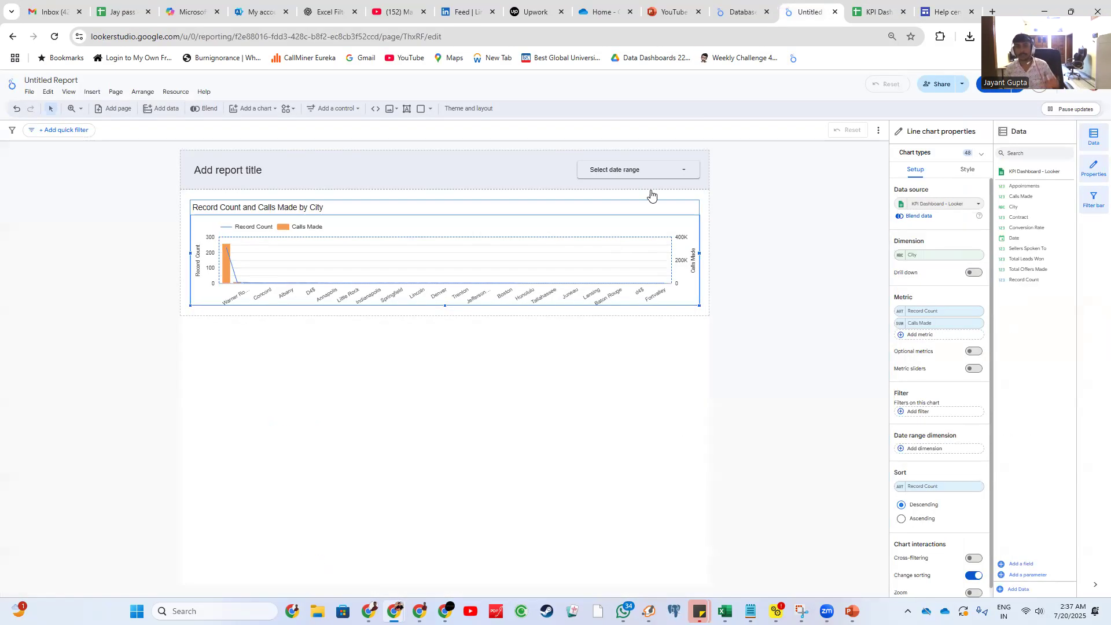
- Increase the height of the Record Count and Calls Made by City chart and its section
{"action": "left_click_drag", "start_coordinate": [445, 305], "coordinate": [441, 383]}
{"action": "left_click", "coordinate": [437, 415]}
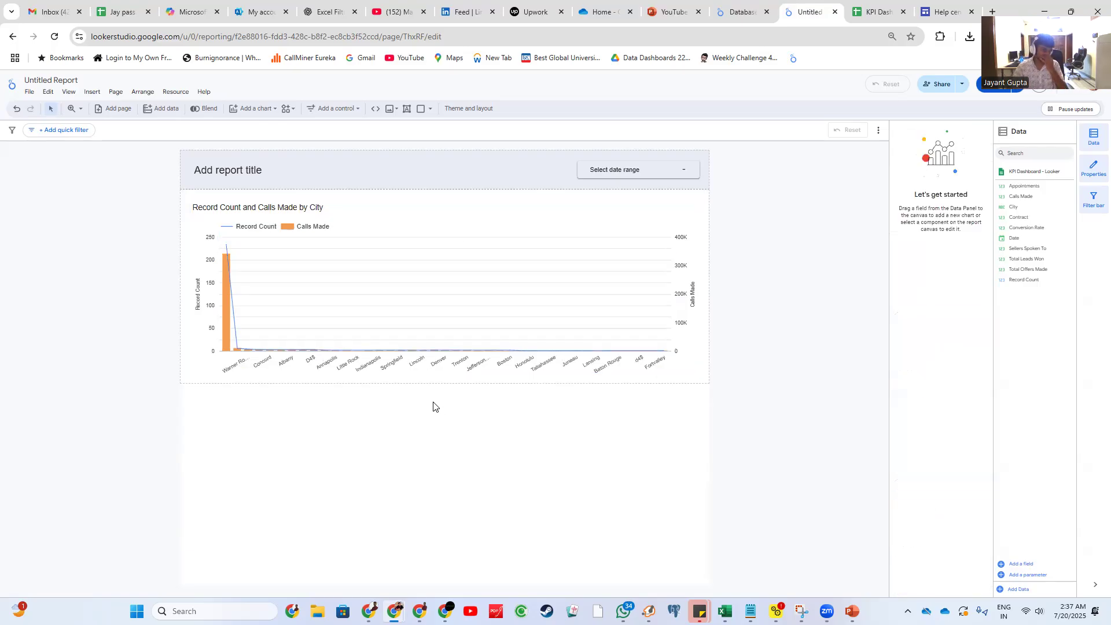
{"action": "left_click", "coordinate": [692, 368]}
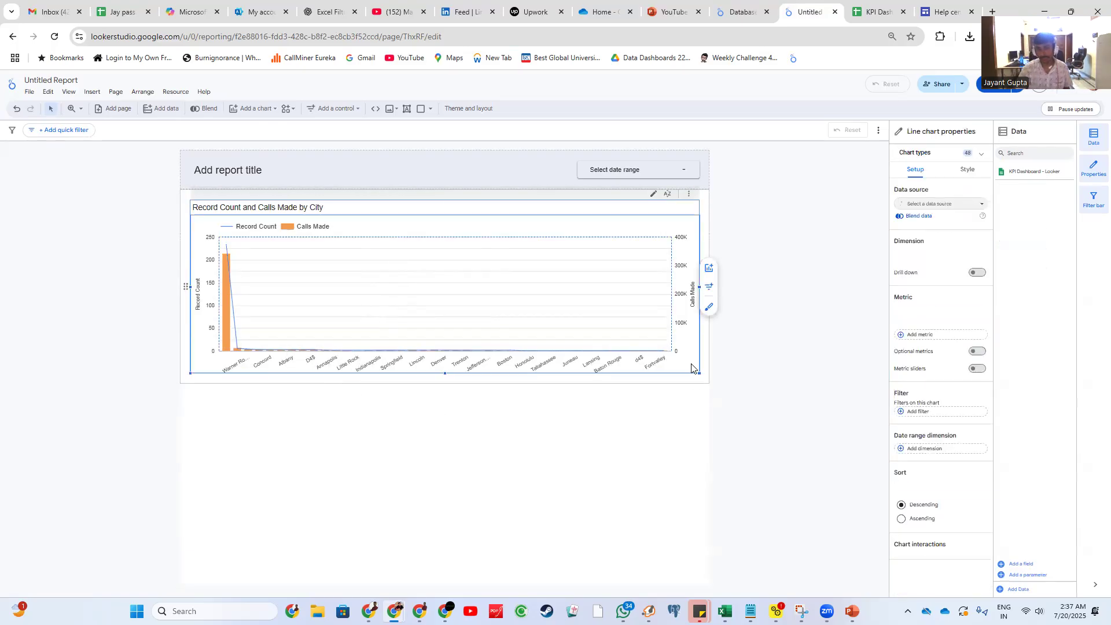
{"action": "mouse_move", "coordinate": [698, 372]}
{"action": "left_mouse_down"}
{"action": "mouse_move", "coordinate": [701, 399]}
{"action": "mouse_move", "coordinate": [702, 383]}
{"action": "left_mouse_up"}
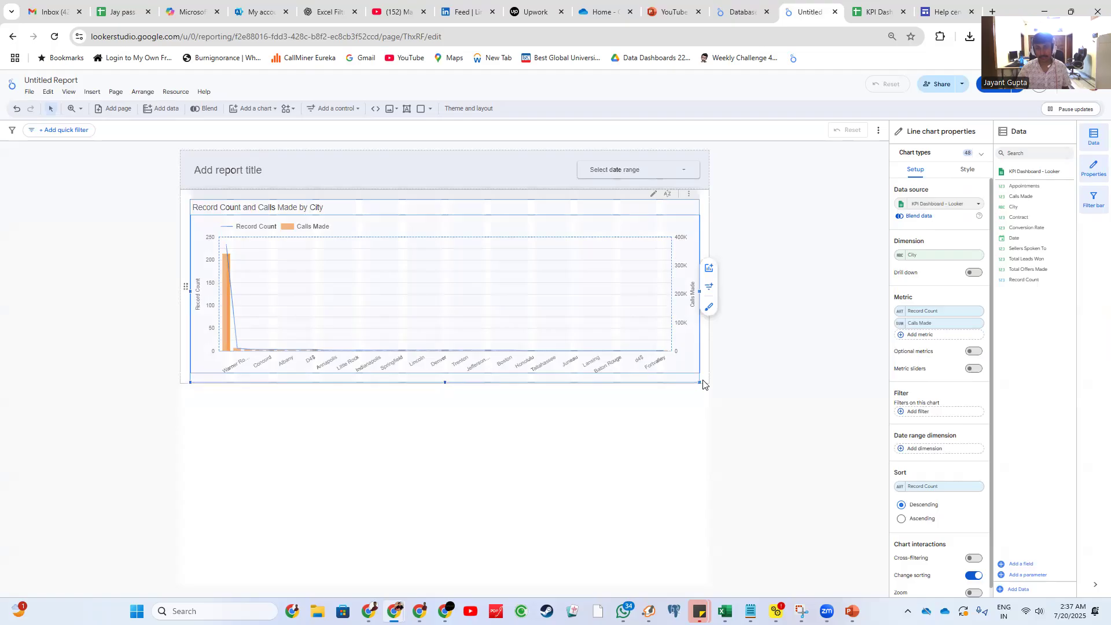
- Add an empty section below the chart and look over the control types available for it
{"action": "left_click", "coordinate": [442, 428]}
{"action": "left_click", "coordinate": [444, 393]}
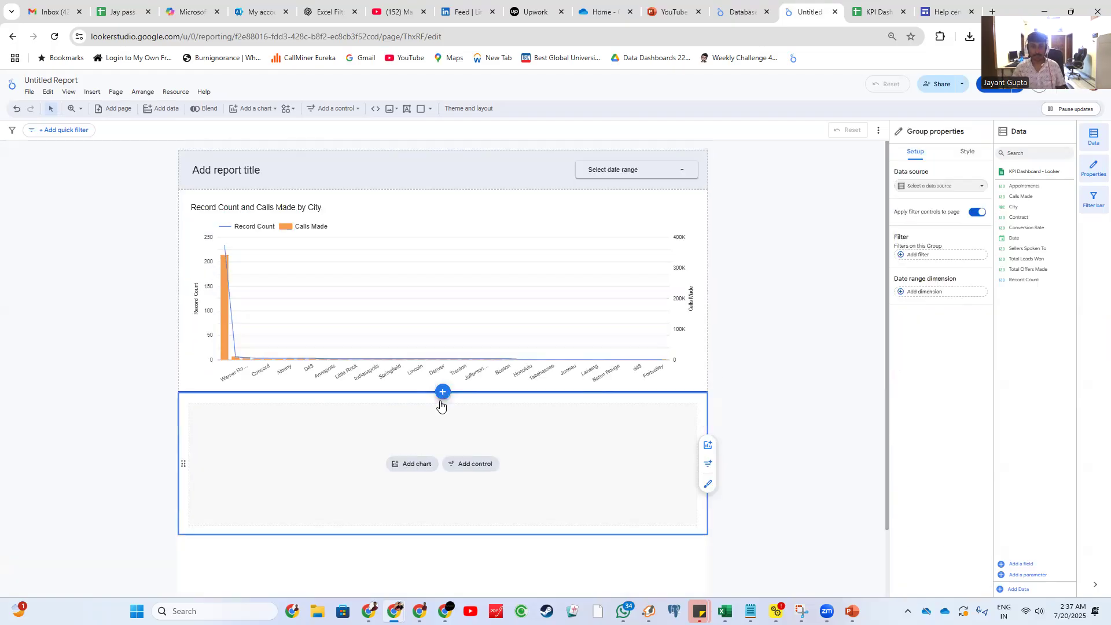
{"action": "left_click", "coordinate": [488, 468]}
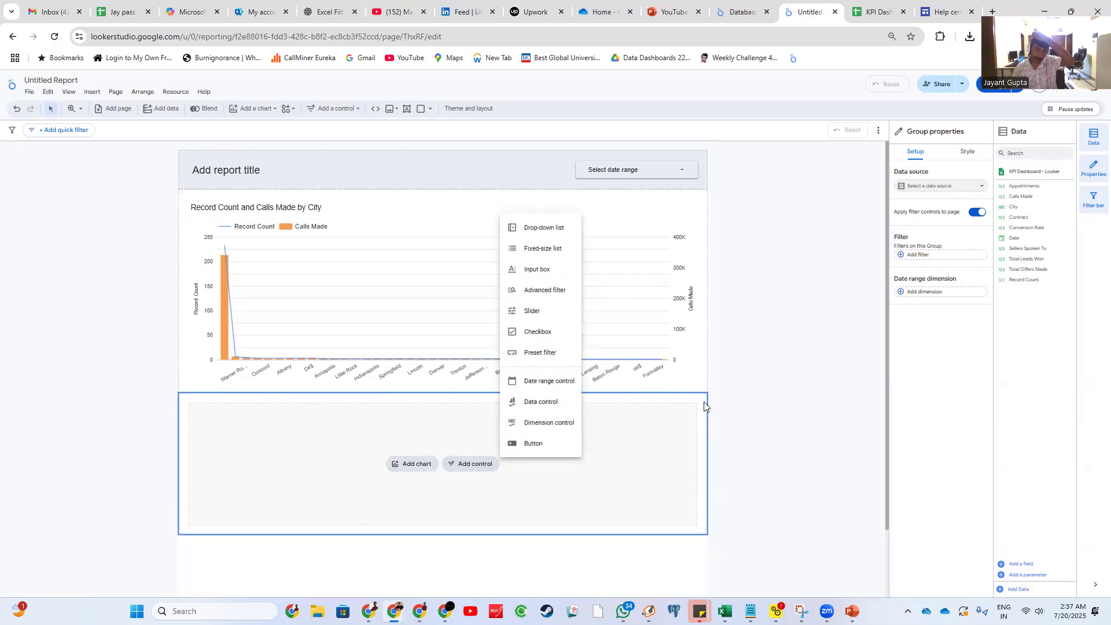
{"action": "left_click", "coordinate": [744, 390]}
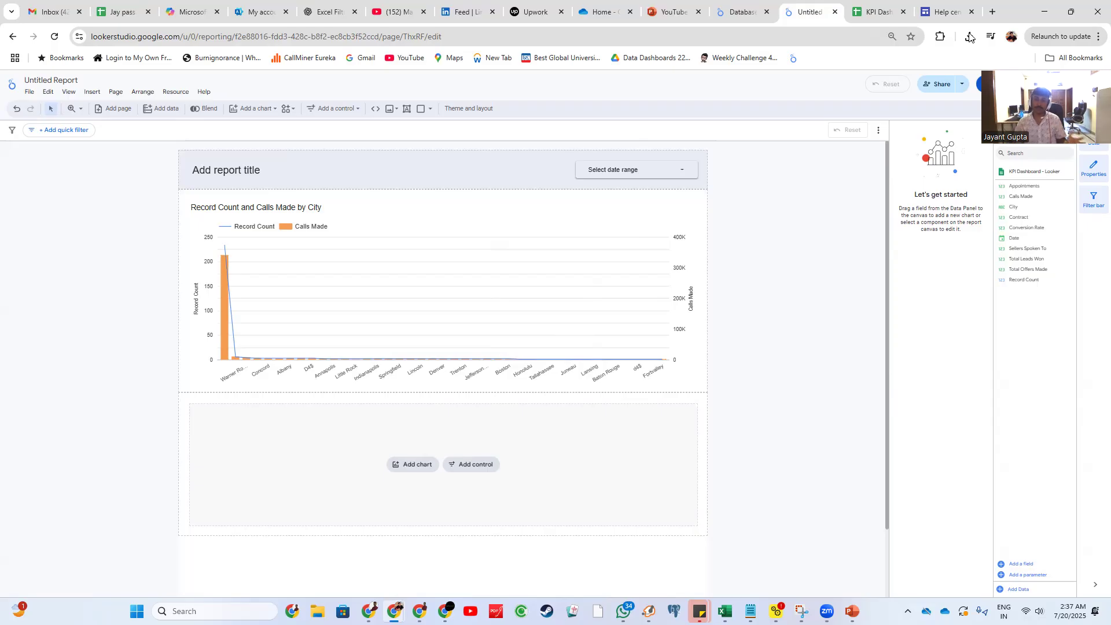
- Shrink the browser window to a narrow width to check how the report editor adapts, and maximize it again
{"action": "double_click", "coordinate": [1018, 12]}
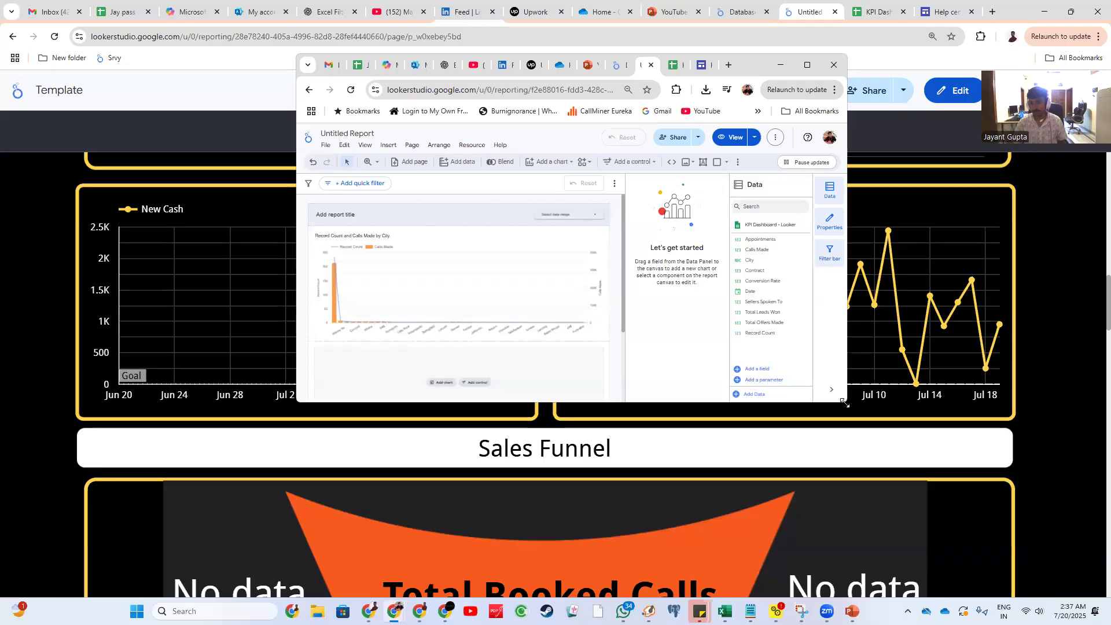
{"action": "left_click_drag", "start_coordinate": [845, 402], "coordinate": [585, 541]}
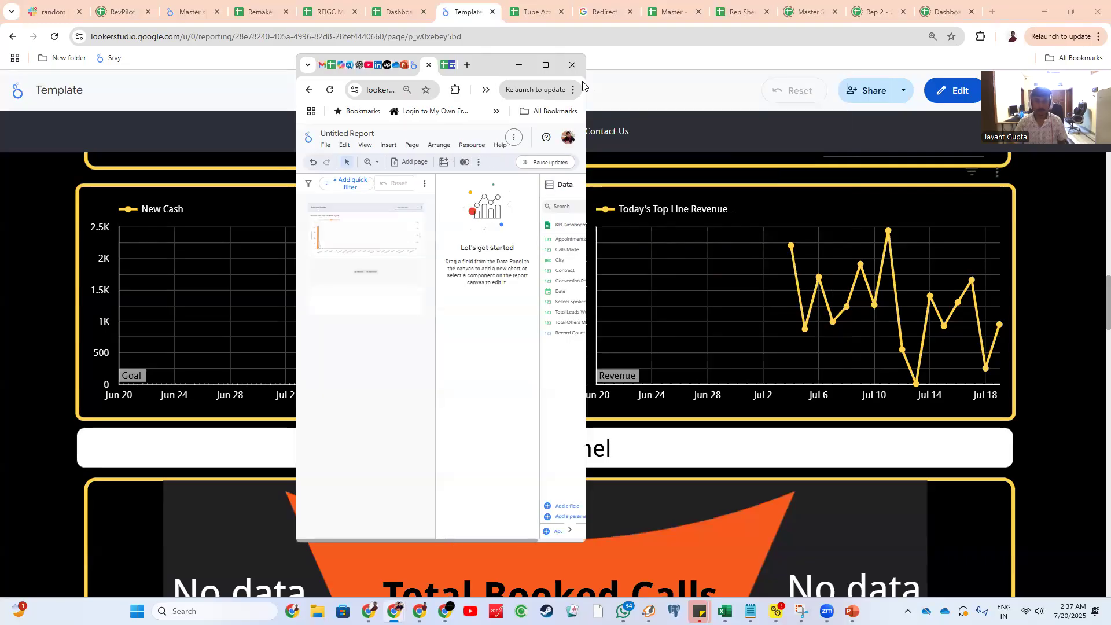
{"action": "left_click", "coordinate": [547, 69]}
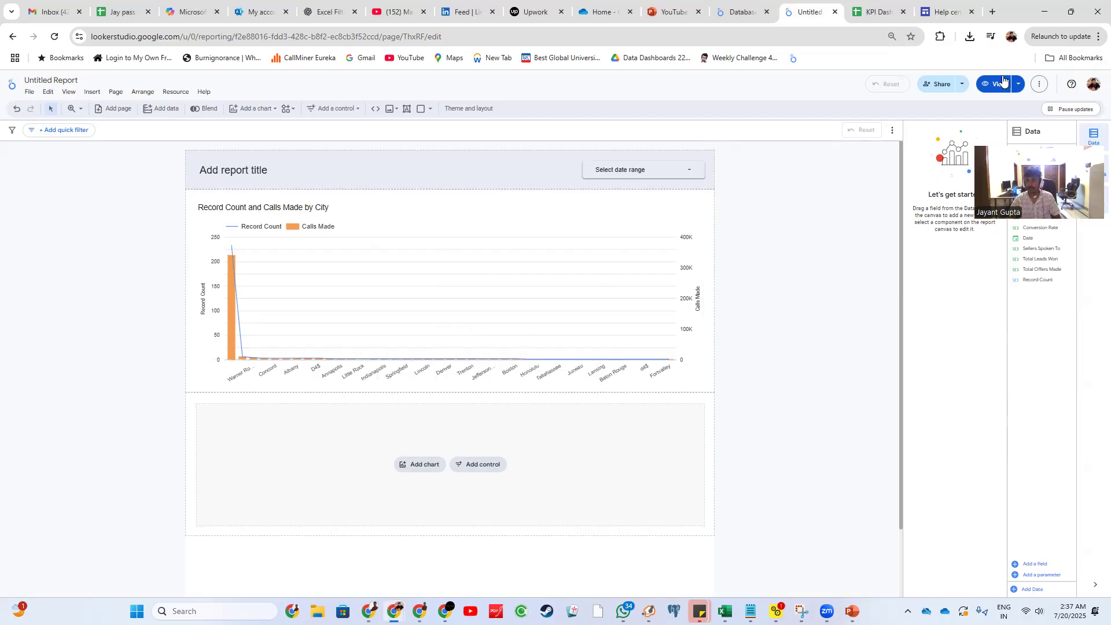
- Switch the report to view mode and examine the chart and page at full window width
{"action": "left_click", "coordinate": [988, 88]}
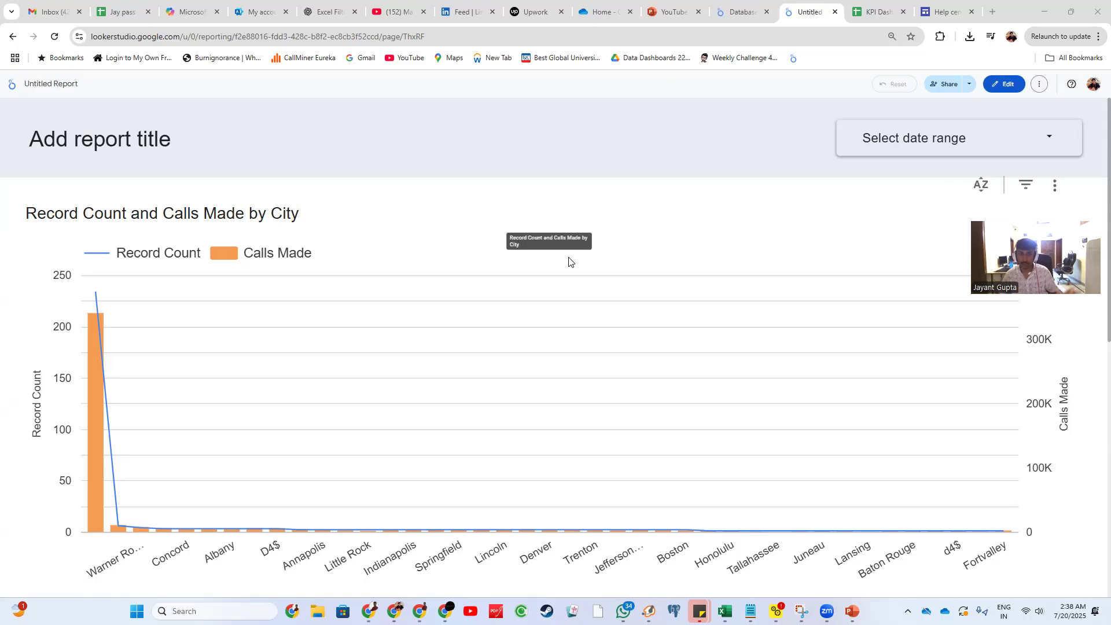
{"action": "scroll", "coordinate": [405, 231], "scroll_direction": "down", "scroll_amount": 5}
{"action": "scroll", "coordinate": [400, 364], "scroll_direction": "up", "scroll_amount": 5}
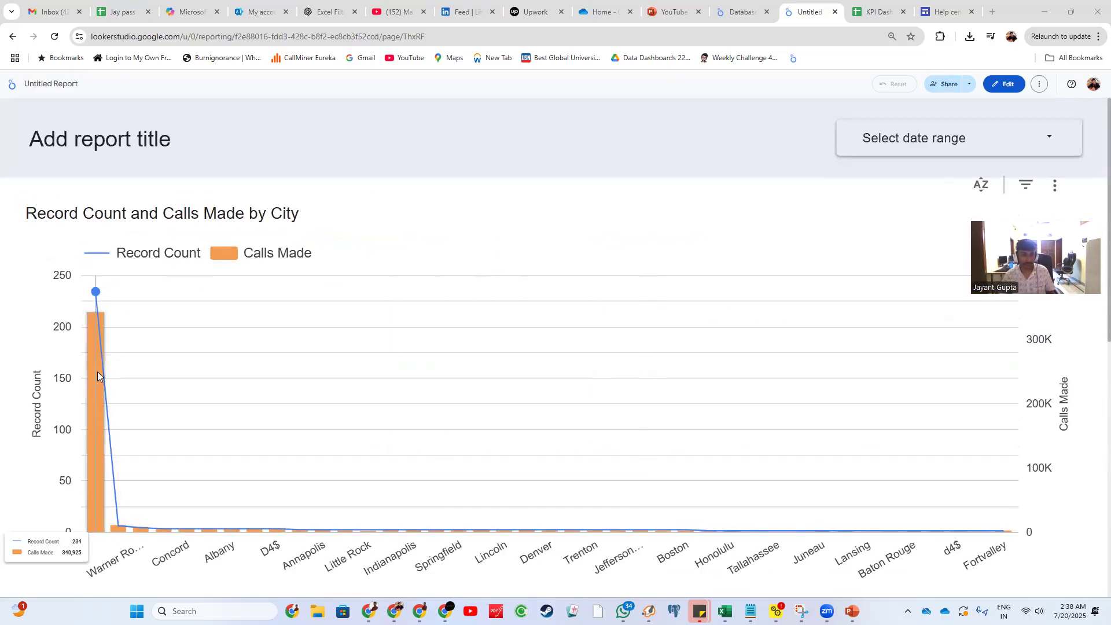
{"action": "scroll", "coordinate": [724, 186], "scroll_direction": "down", "scroll_amount": 1}
{"action": "scroll", "coordinate": [868, 145], "scroll_direction": "up", "scroll_amount": 1}
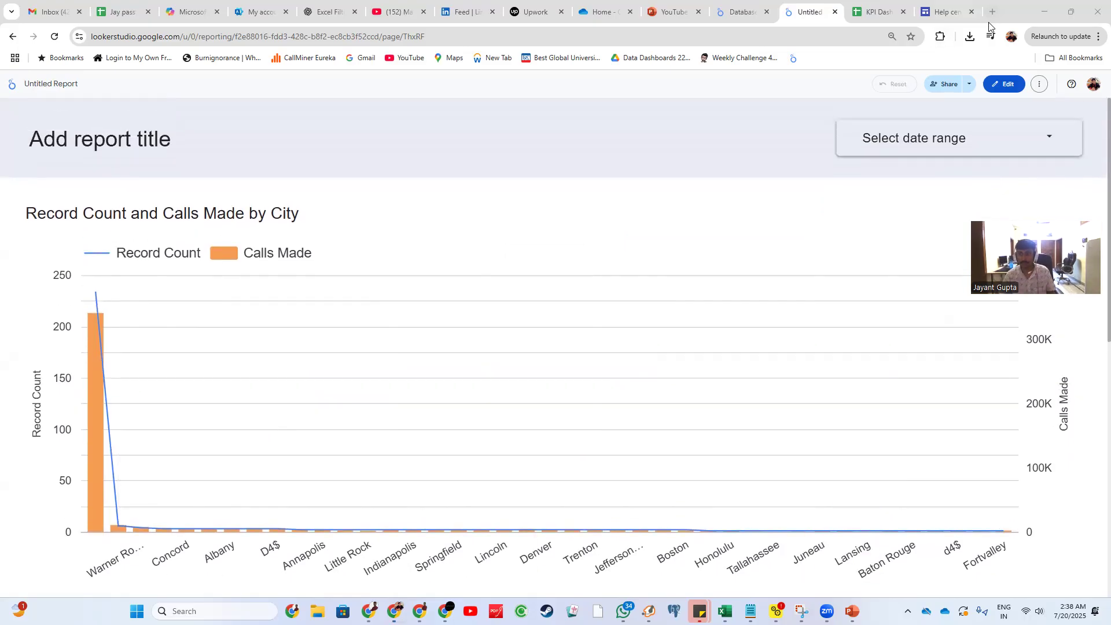
- View the report in a narrow browser window and check its date range control at that size
{"action": "double_click", "coordinate": [988, 23]}
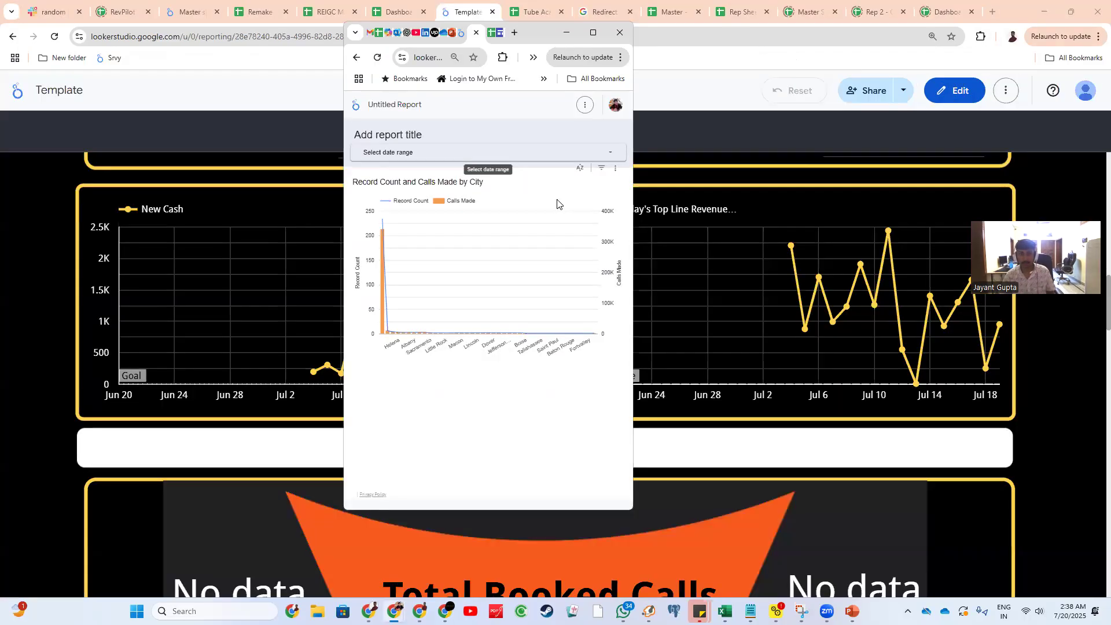
{"action": "left_click", "coordinate": [461, 152]}
{"action": "left_click", "coordinate": [491, 142]}
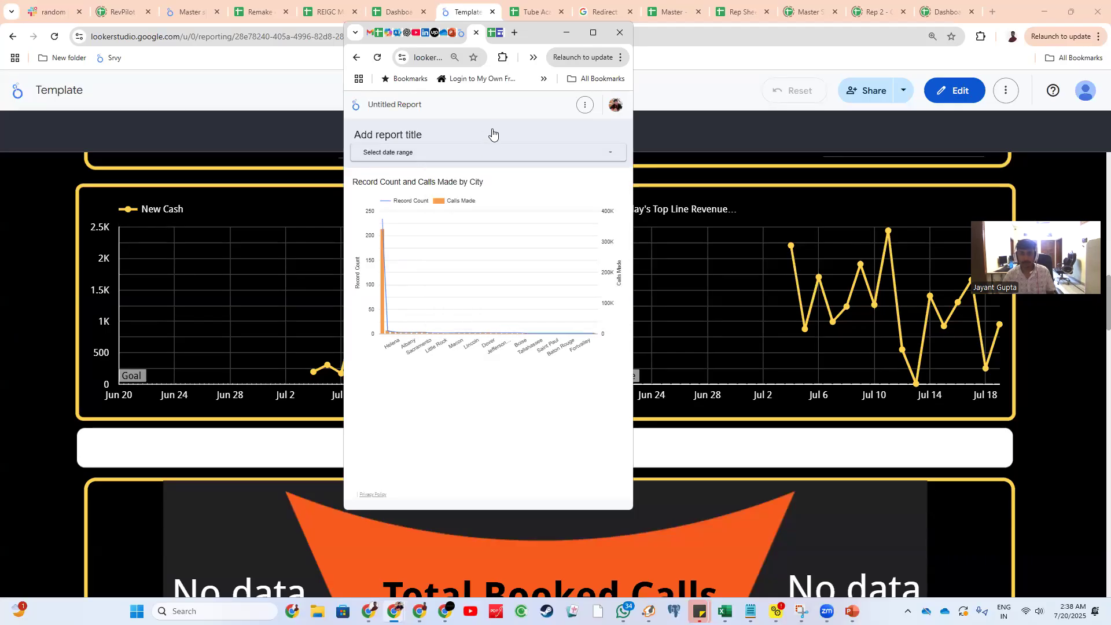
- Maximize the report window and set its date range to Jul 20, 2025 - Jul 20, 2025
{"action": "left_click", "coordinate": [591, 31]}
{"action": "left_click", "coordinate": [853, 151]}
{"action": "left_click", "coordinate": [946, 265]}
{"action": "left_click", "coordinate": [901, 278]}
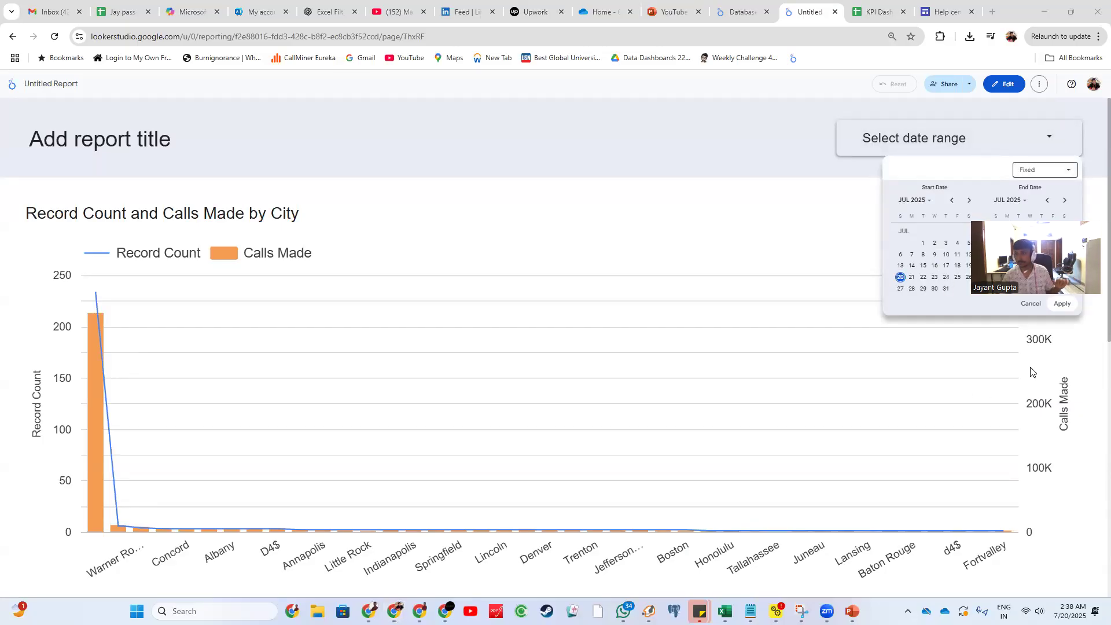
{"action": "left_click", "coordinate": [1063, 304]}
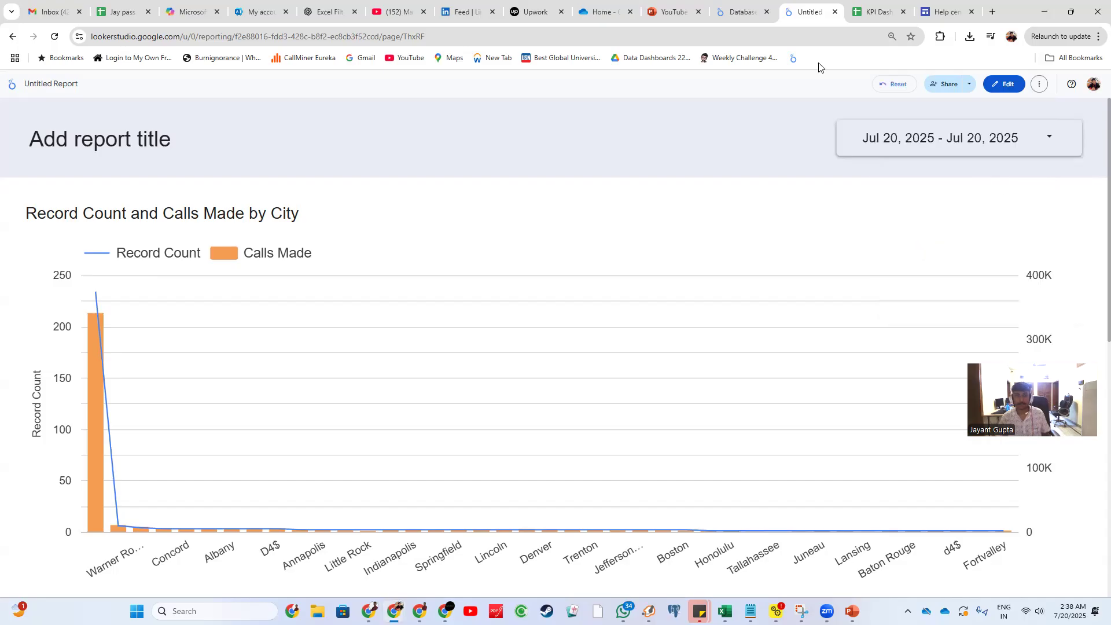
- Bring the report back to a narrow window and check how the applied date range displays in the header
{"action": "double_click", "coordinate": [1018, 22]}
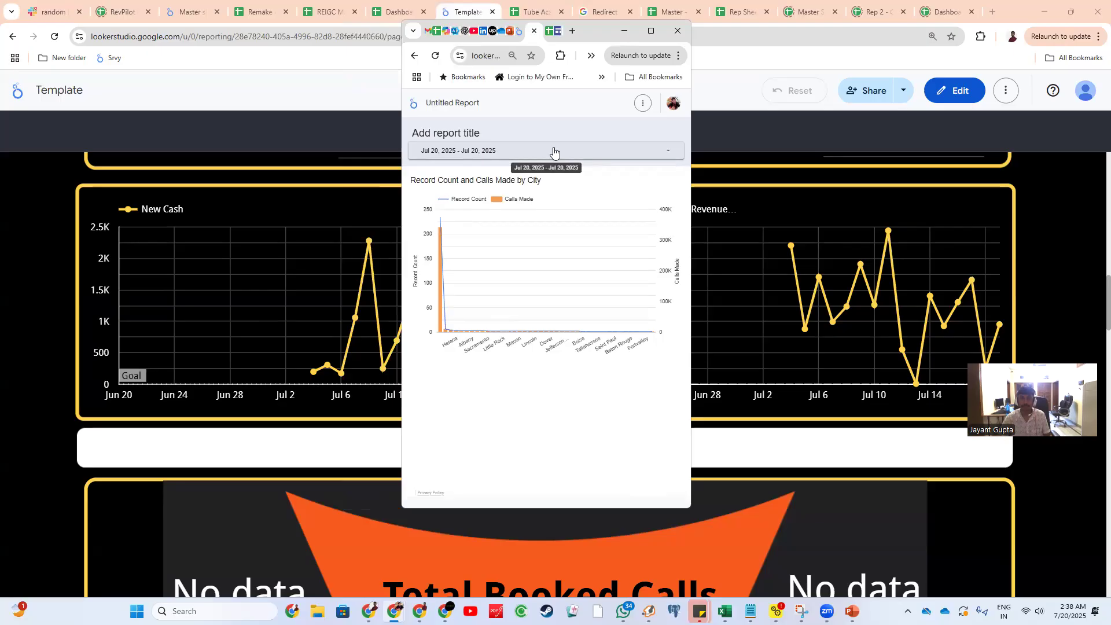
{"action": "left_click", "coordinate": [610, 154]}
{"action": "left_click", "coordinate": [477, 144]}
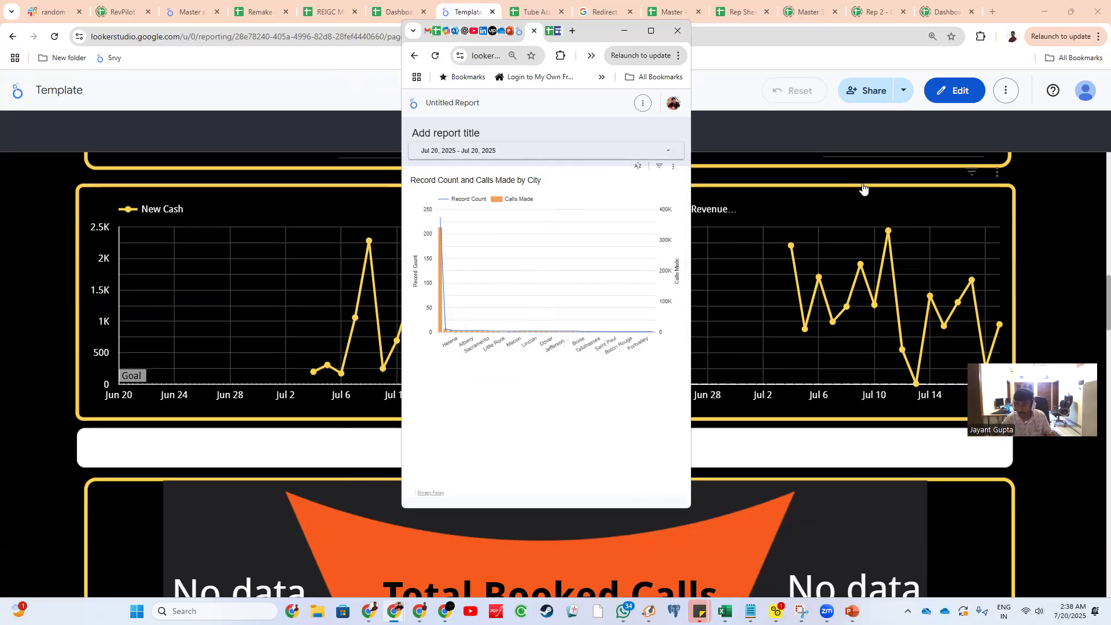
- Switch to the Template dashboard and view the start of its Sales page in a narrow window for comparison
{"action": "left_click", "coordinate": [816, 139]}
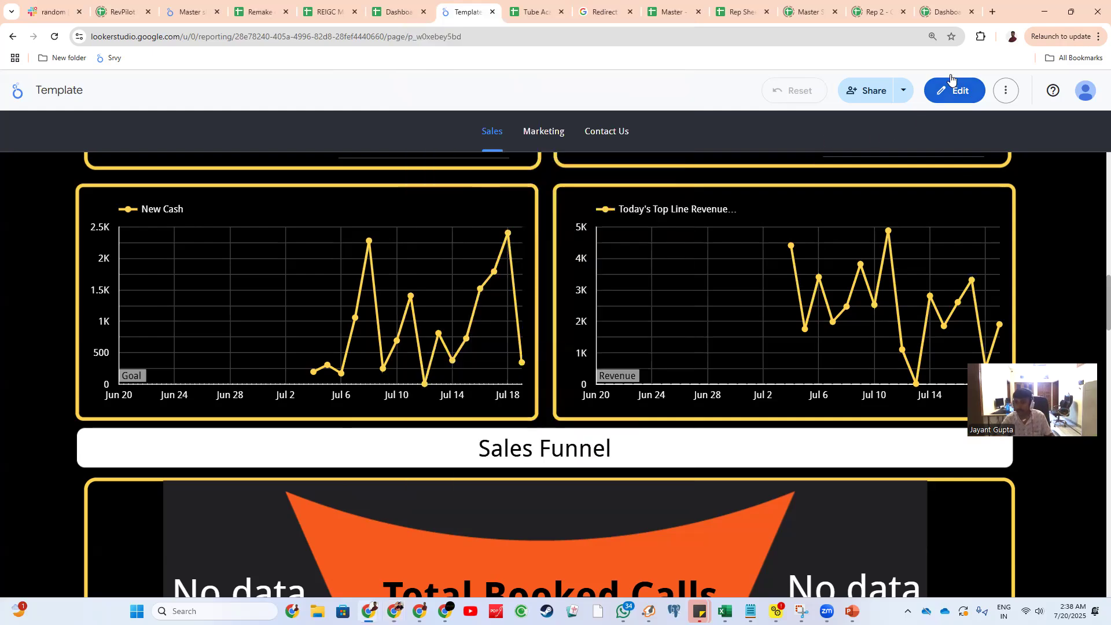
{"action": "scroll", "coordinate": [507, 345], "scroll_direction": "up", "scroll_amount": 6}
{"action": "scroll", "coordinate": [873, 307], "scroll_direction": "up", "scroll_amount": 5}
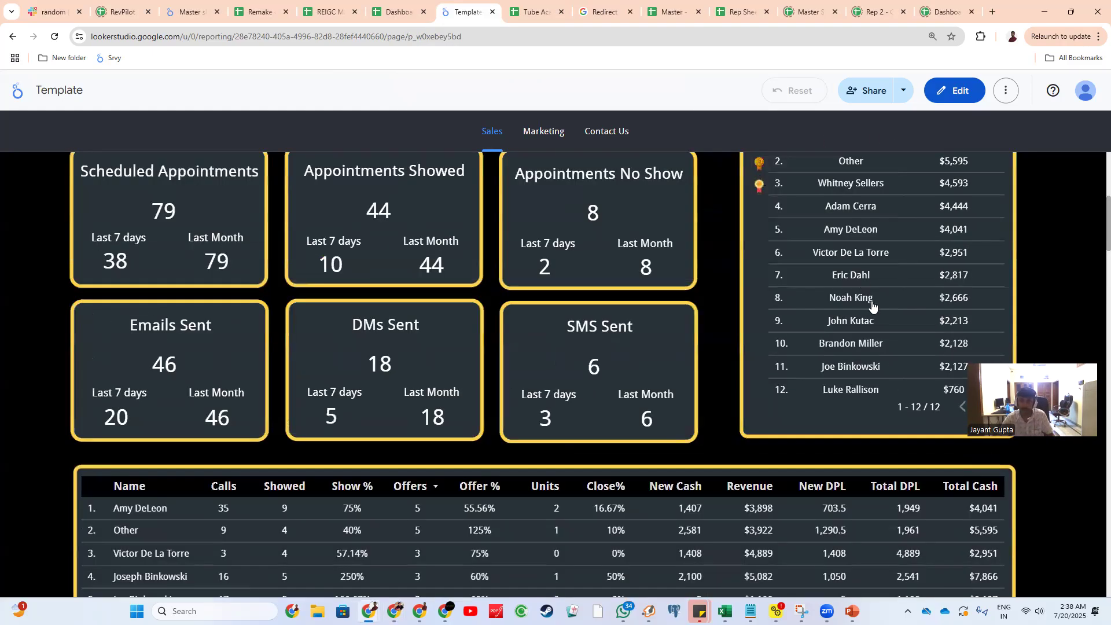
{"action": "scroll", "coordinate": [810, 304], "scroll_direction": "up", "scroll_amount": 6}
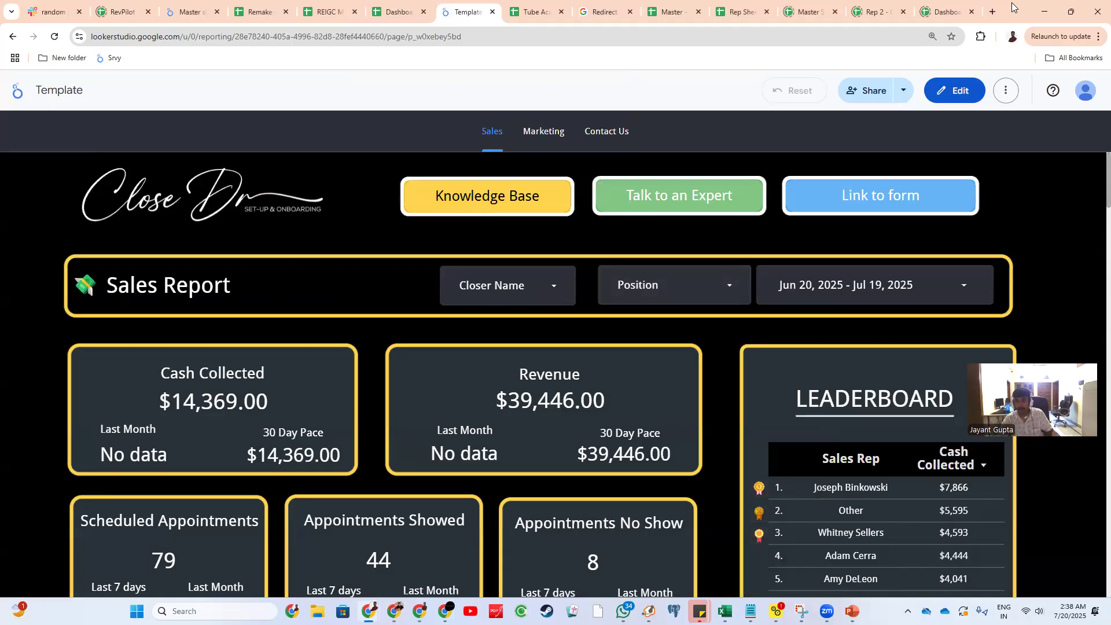
{"action": "double_click", "coordinate": [1013, 7]}
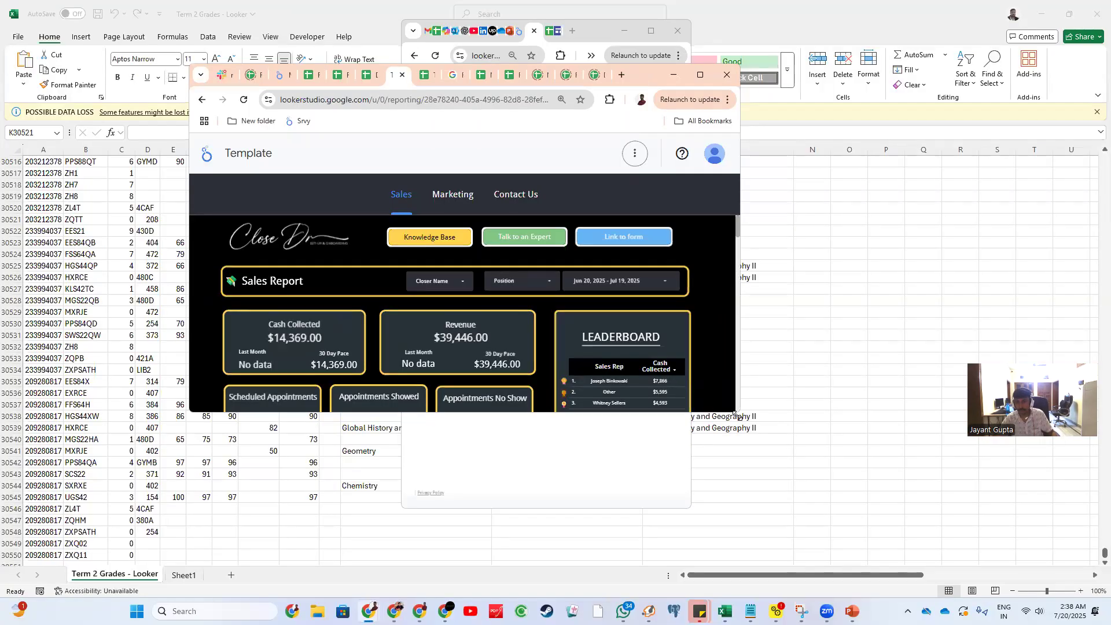
{"action": "left_click_drag", "start_coordinate": [735, 413], "coordinate": [477, 581]}
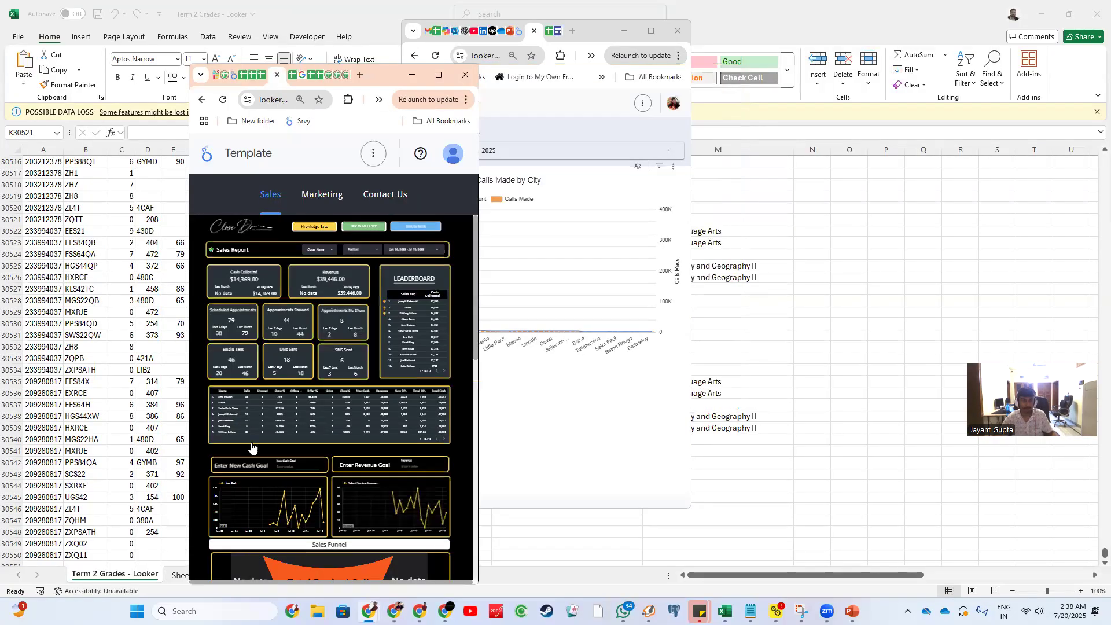
- Check how the Closer Name filter opens on the narrow Sales page, and maximize the window again
{"action": "left_click", "coordinate": [316, 254]}
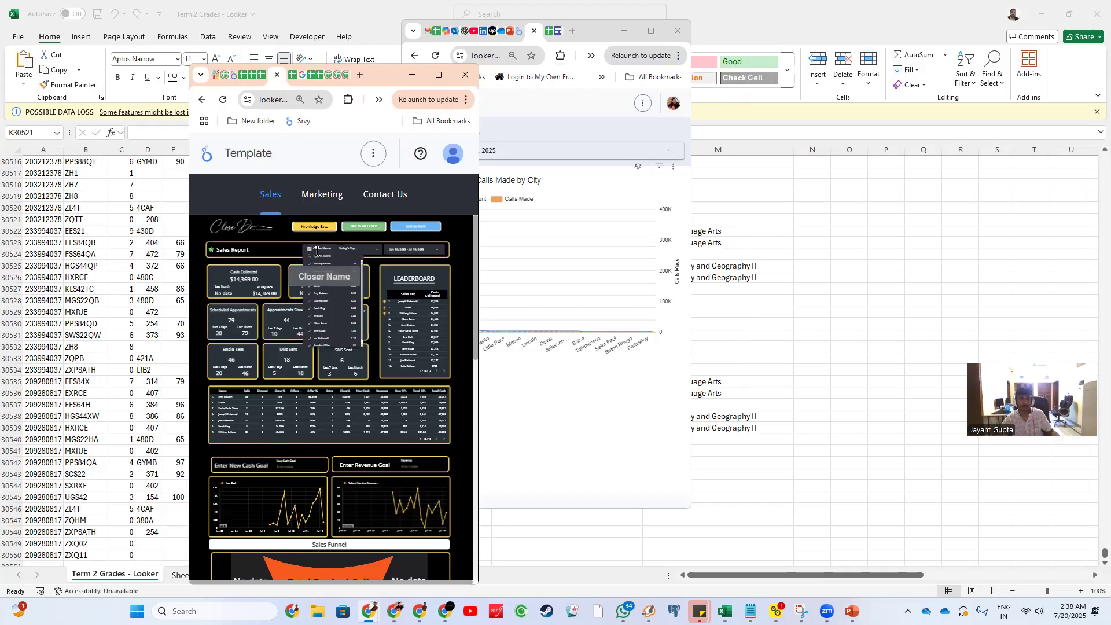
{"action": "left_click", "coordinate": [315, 257]}
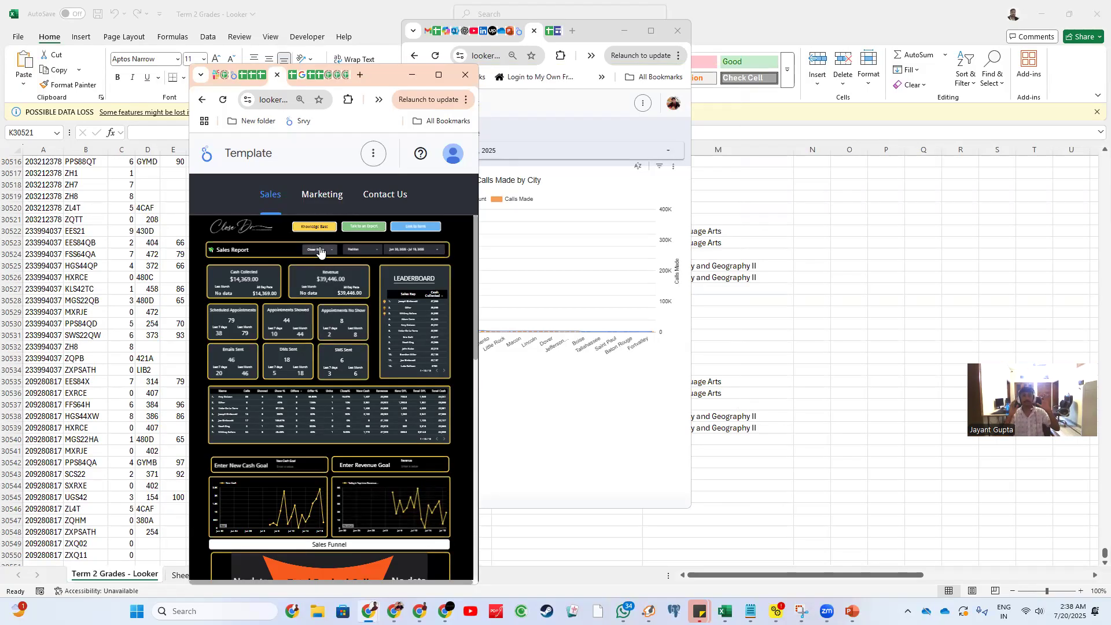
{"action": "left_click", "coordinate": [320, 251]}
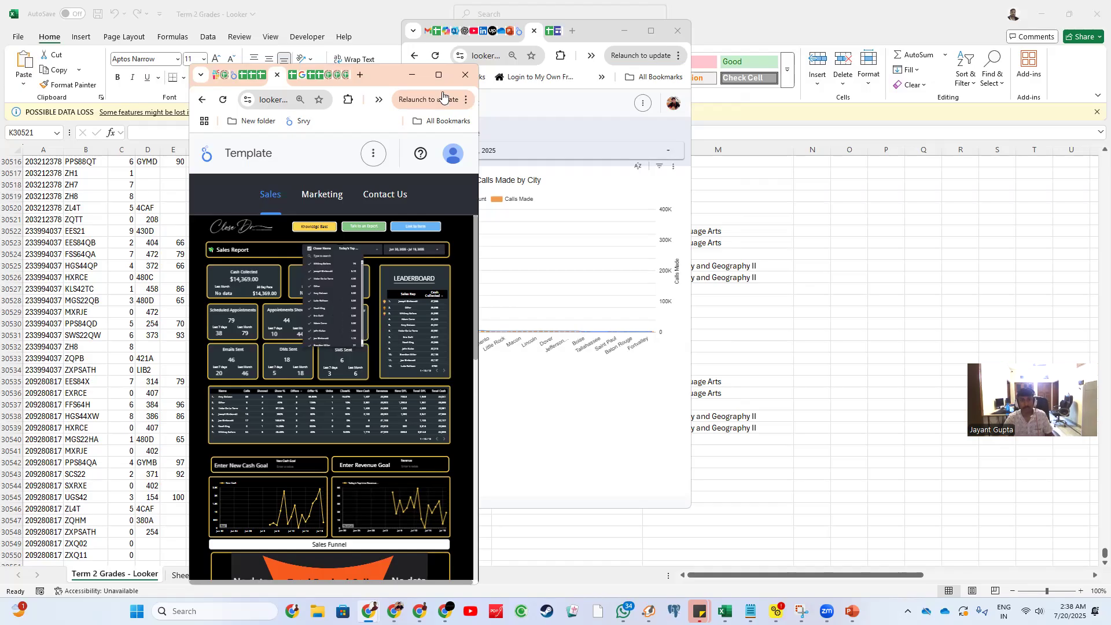
{"action": "left_click", "coordinate": [439, 75]}
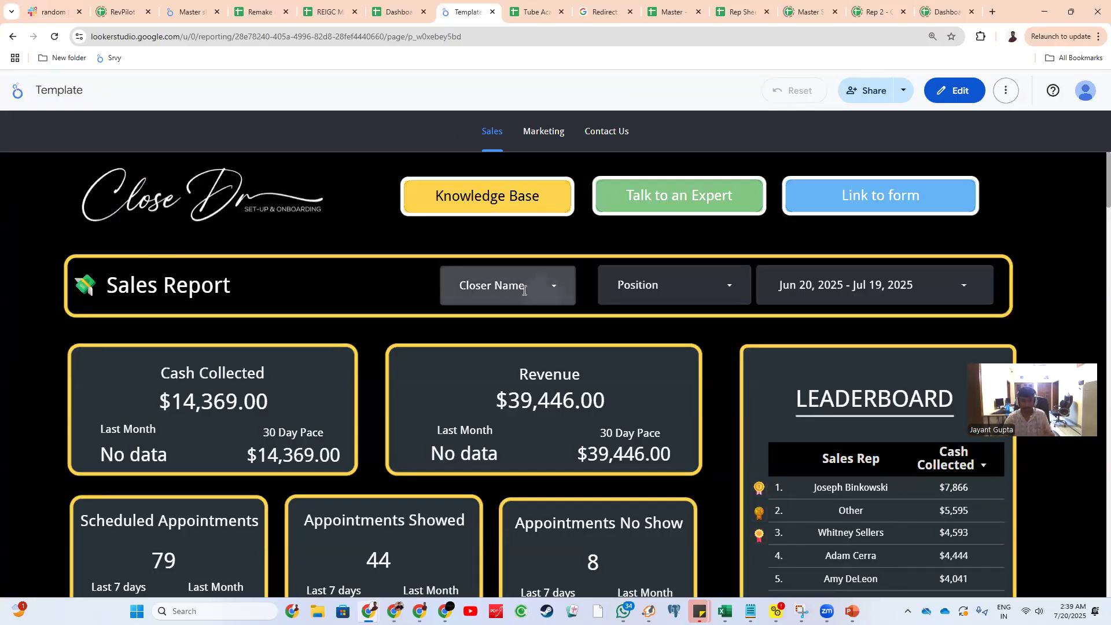
- Filter the Sales Report to a single closer, and reset the dashboard's filters
{"action": "left_click", "coordinate": [533, 287]}
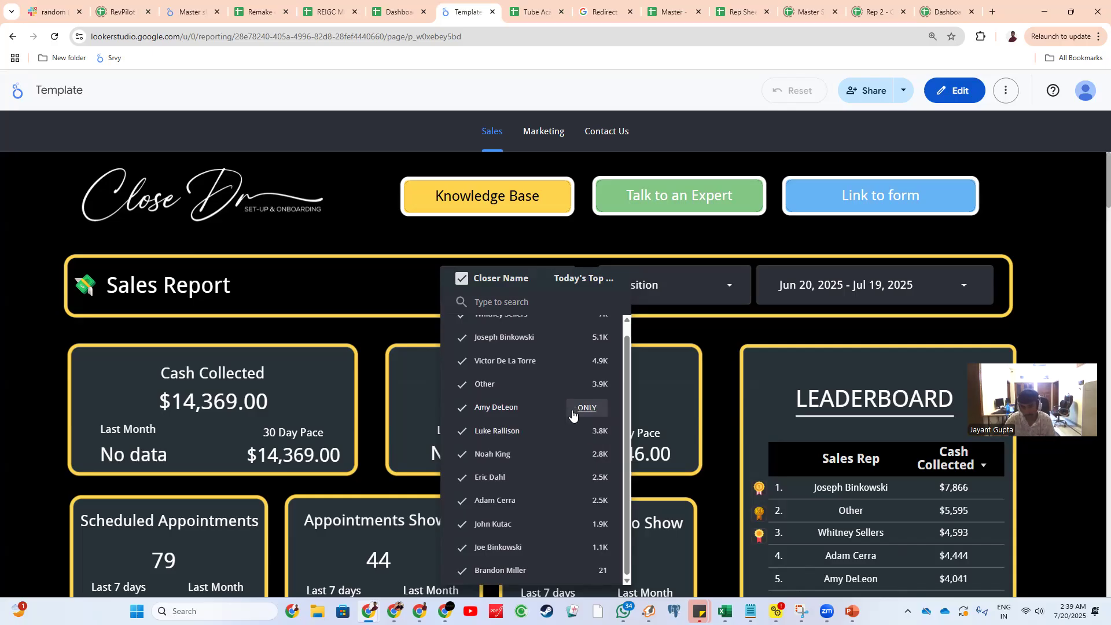
{"action": "scroll", "coordinate": [569, 411], "scroll_direction": "up", "scroll_amount": 1}
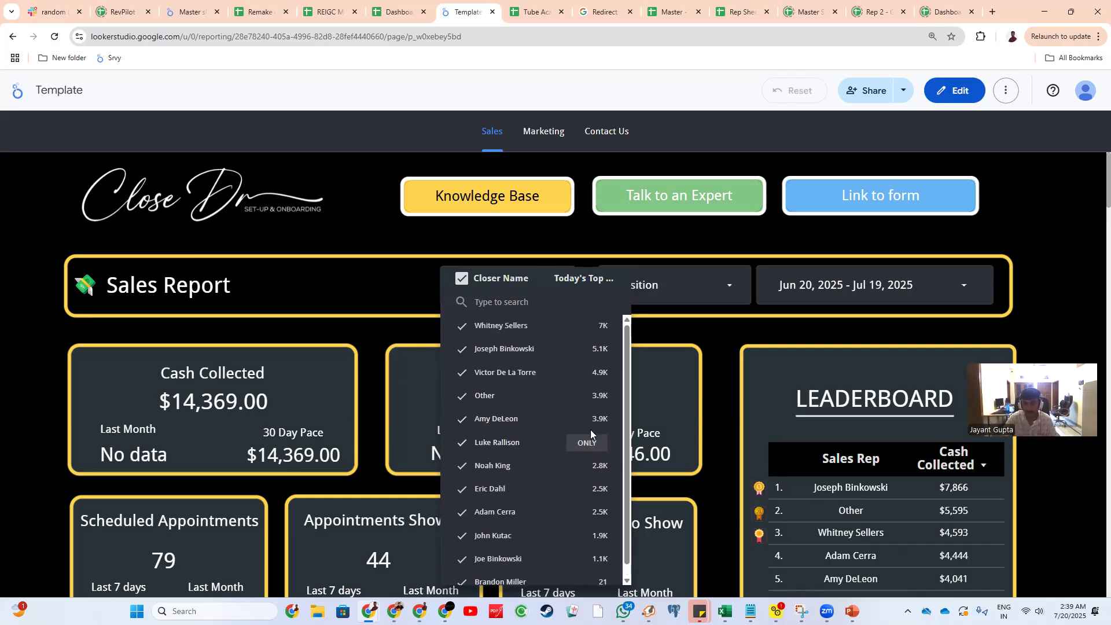
{"action": "left_click", "coordinate": [588, 443]}
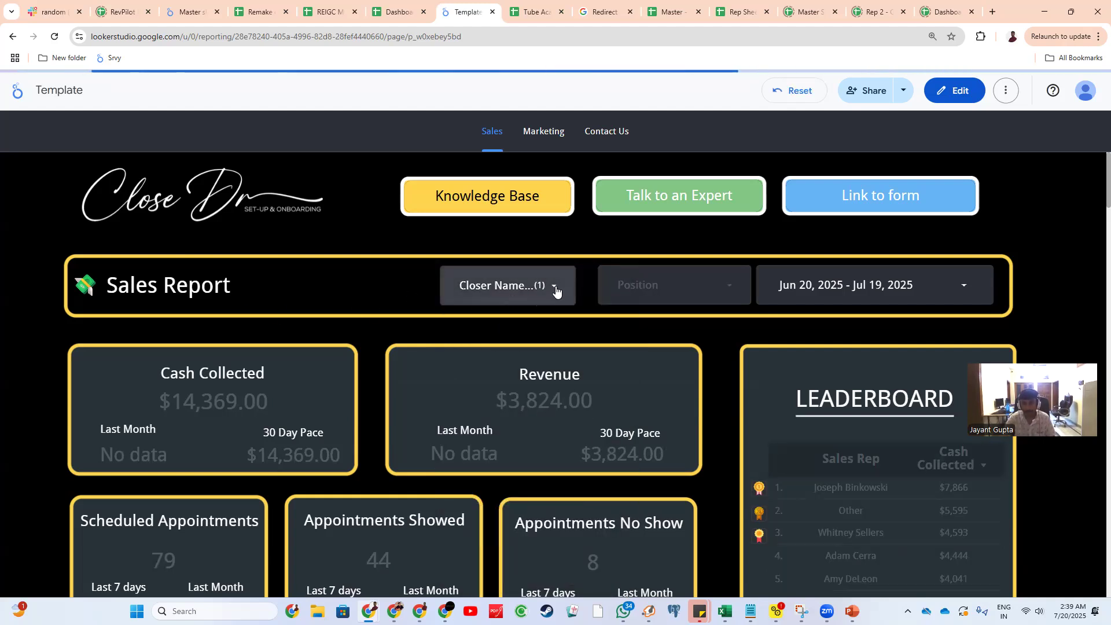
{"action": "left_click", "coordinate": [552, 289]}
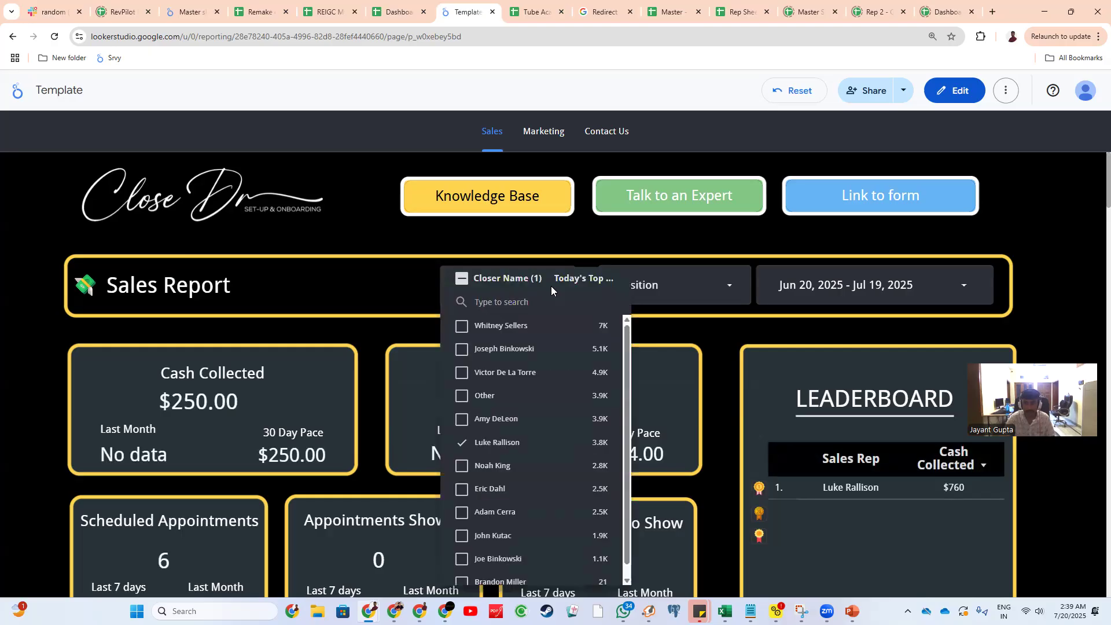
{"action": "left_click", "coordinate": [796, 91]}
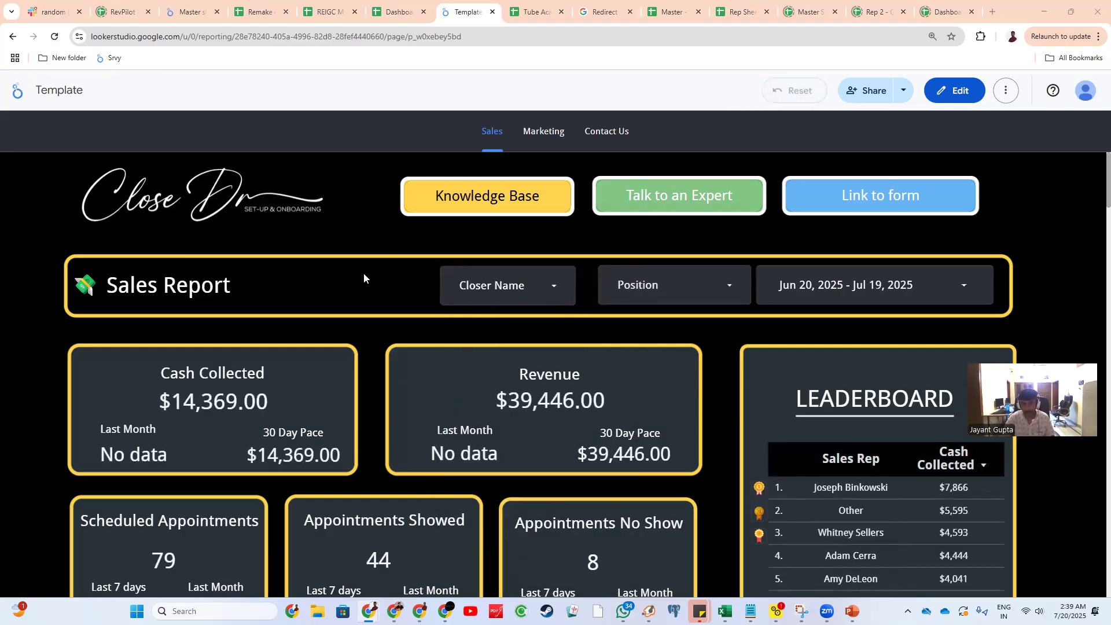
- Return to the narrow Untitled Report, inspect its date range picker without changing the dates, and maximize the window
{"action": "key", "text": "alt+Tab"}
{"action": "left_click", "coordinate": [550, 151]}
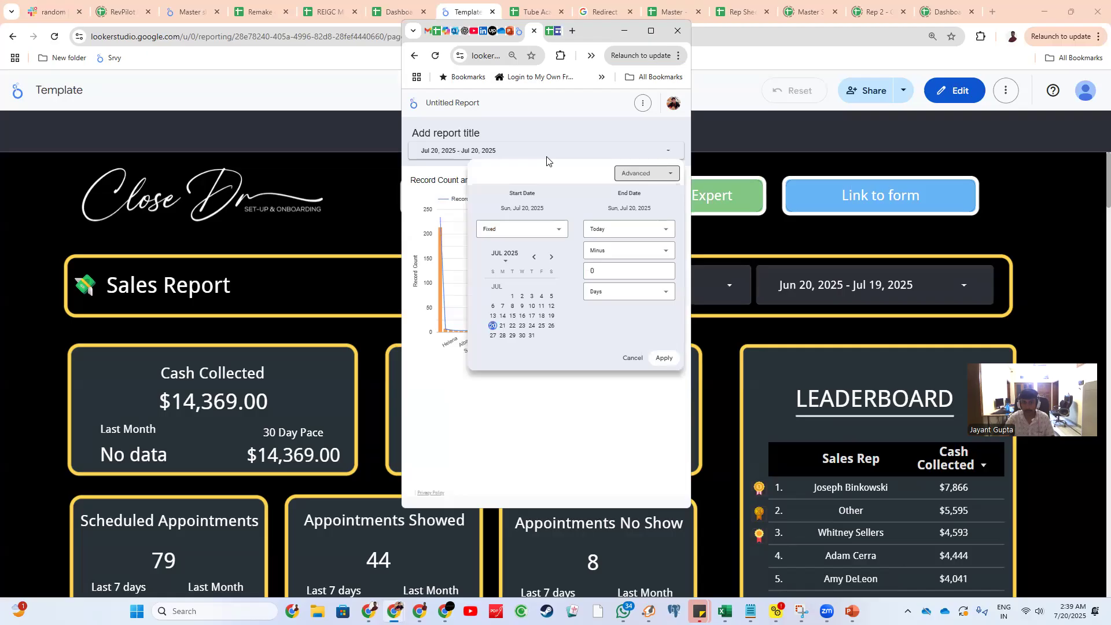
{"action": "left_click", "coordinate": [614, 472]}
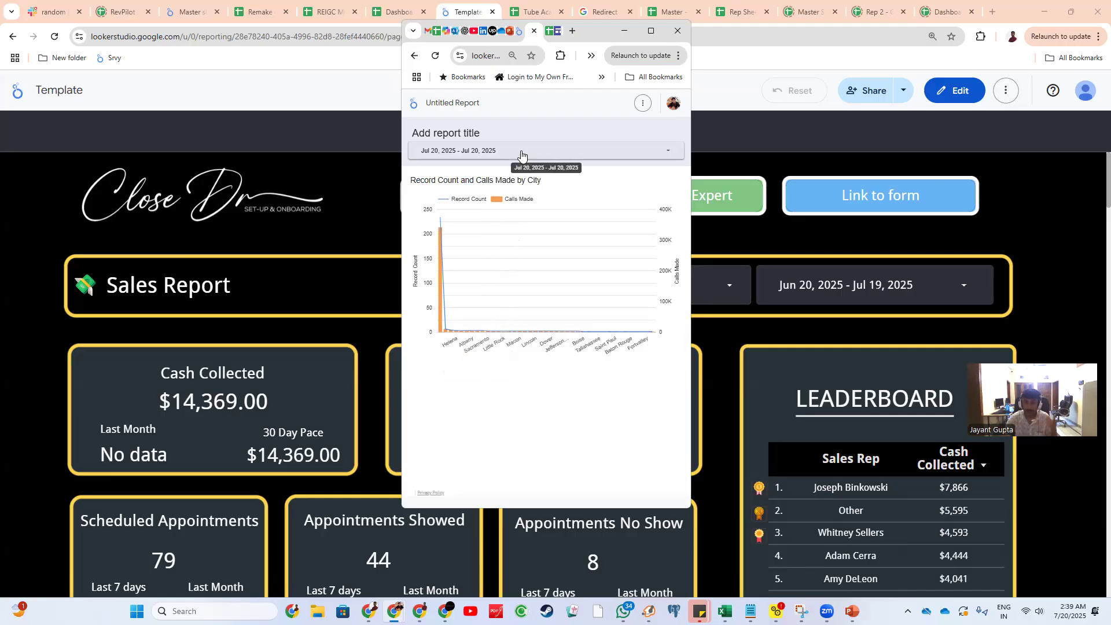
{"action": "left_click", "coordinate": [650, 31]}
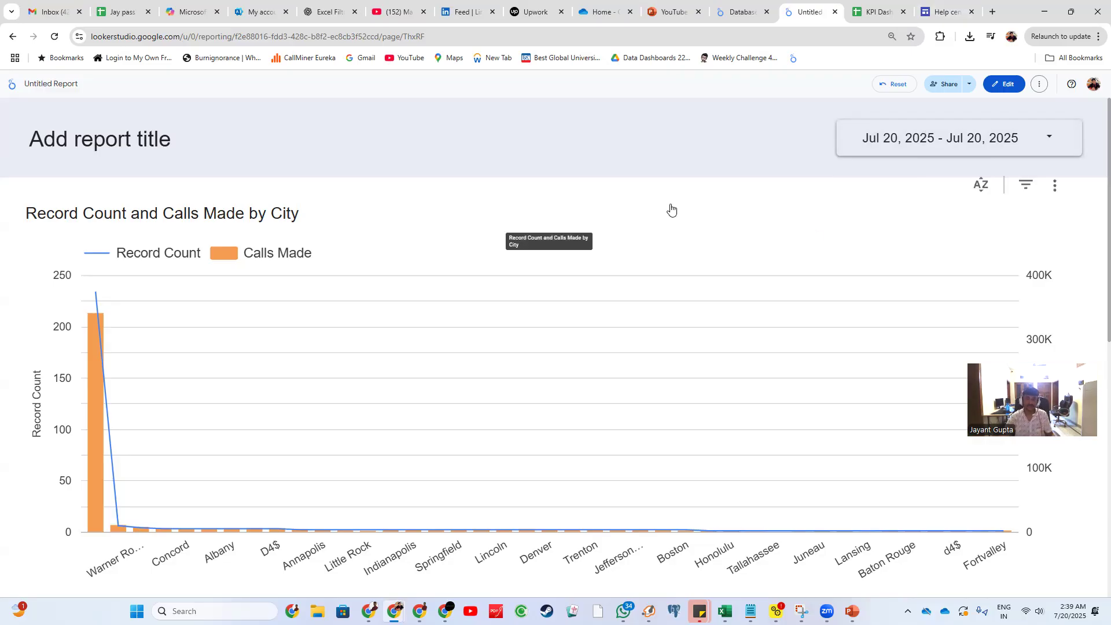
- Switch the report to edit mode and examine its added data sources and their available actions
{"action": "left_click", "coordinate": [1003, 84]}
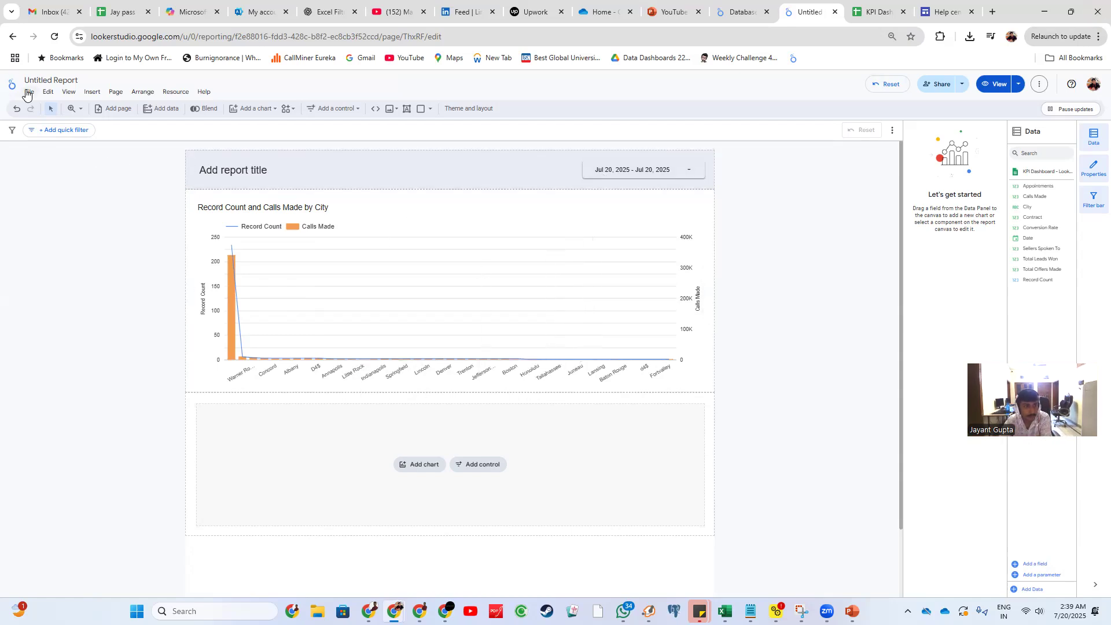
{"action": "left_click", "coordinate": [184, 94]}
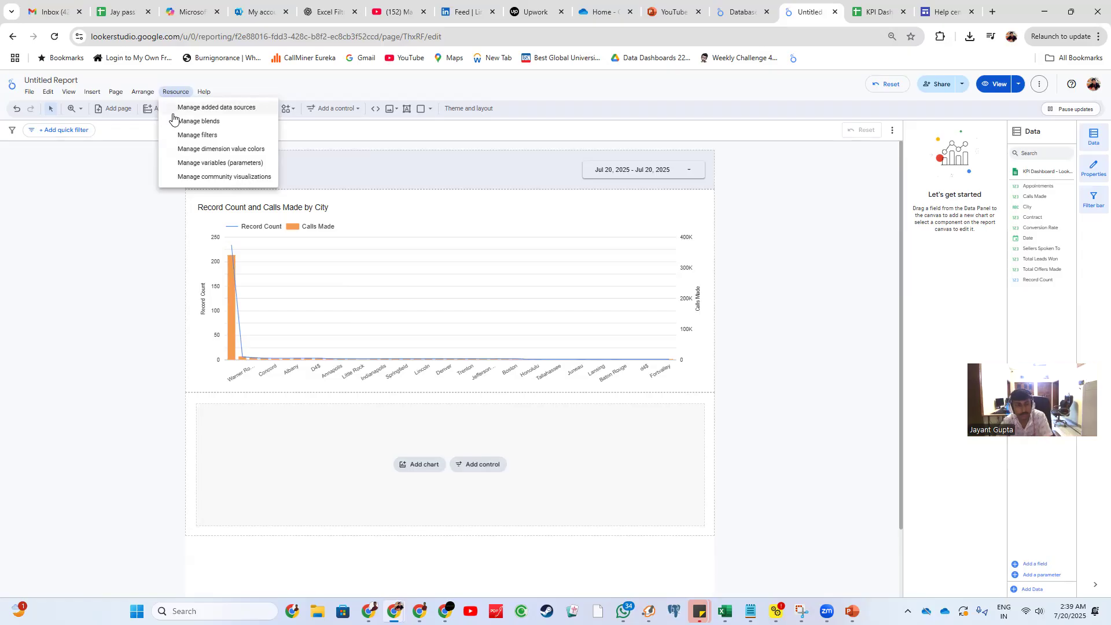
{"action": "left_click", "coordinate": [206, 108]}
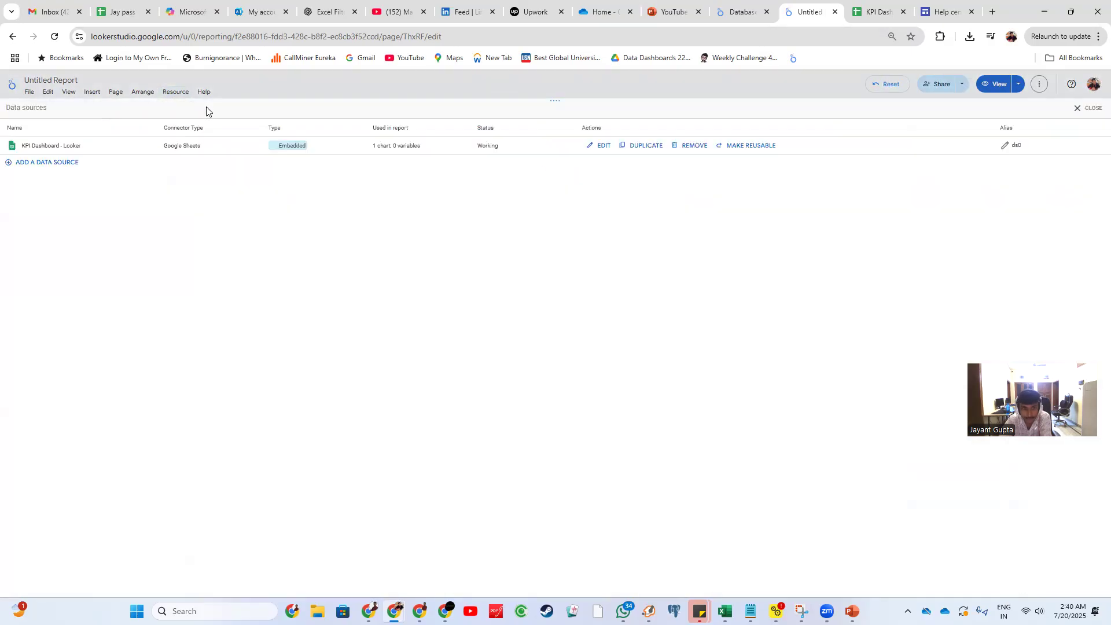
{"action": "left_click_drag", "start_coordinate": [42, 147], "coordinate": [860, 158]}
{"action": "left_click", "coordinate": [795, 188]}
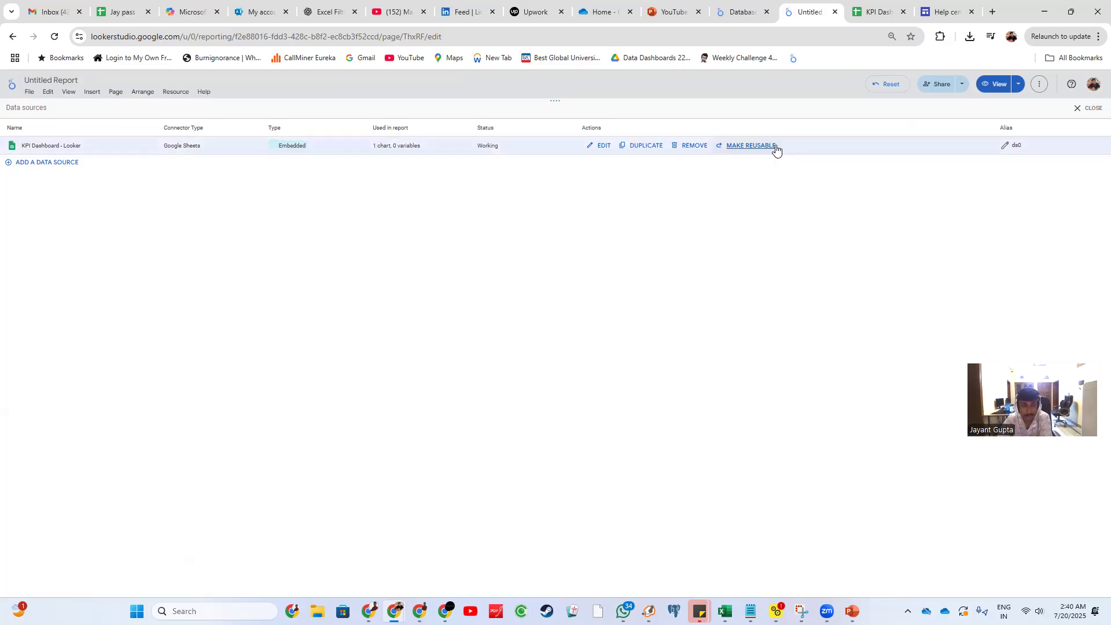
- Browse the Google and partner connectors available for adding another data source, and close the list without connecting one
{"action": "left_click", "coordinate": [43, 165]}
{"action": "scroll", "coordinate": [622, 258], "scroll_direction": "down", "scroll_amount": 3}
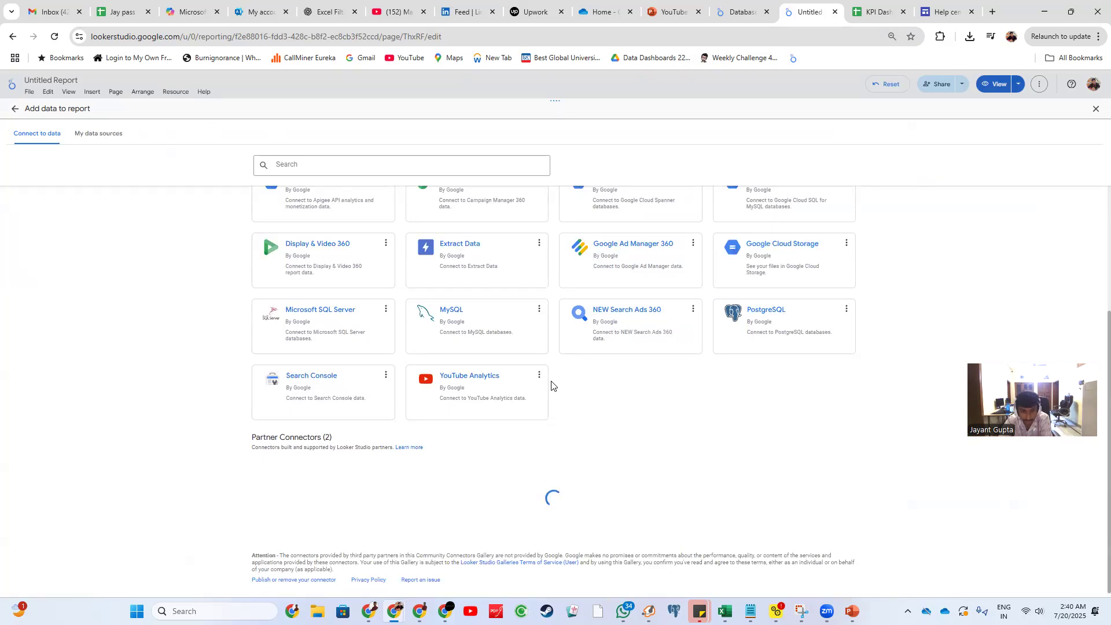
{"action": "scroll", "coordinate": [409, 409], "scroll_direction": "up", "scroll_amount": 3}
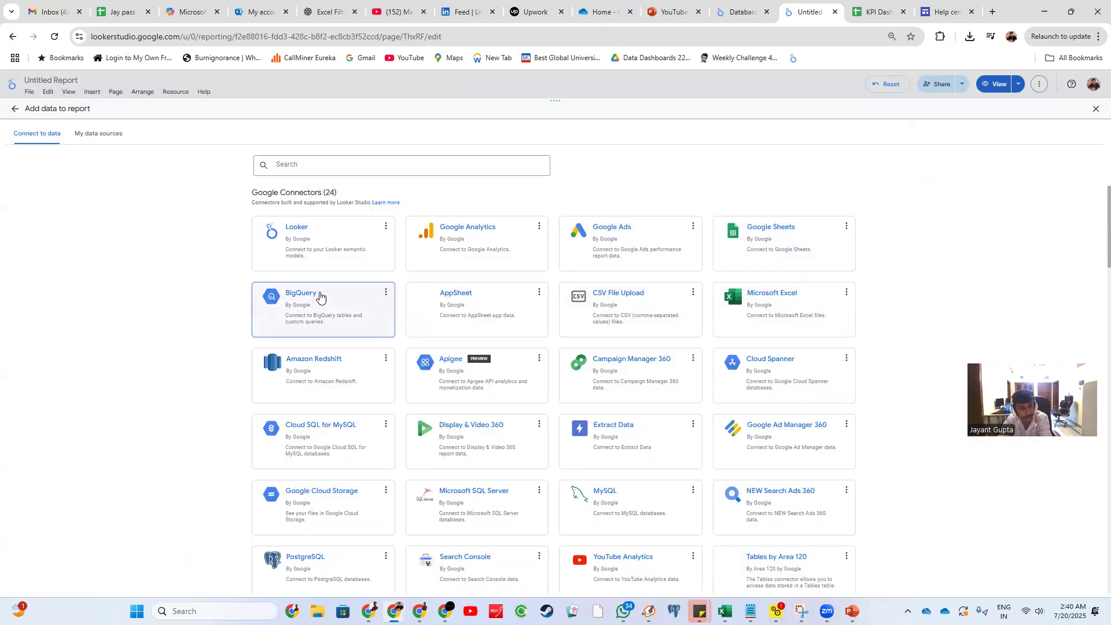
{"action": "scroll", "coordinate": [307, 304], "scroll_direction": "down", "scroll_amount": 10}
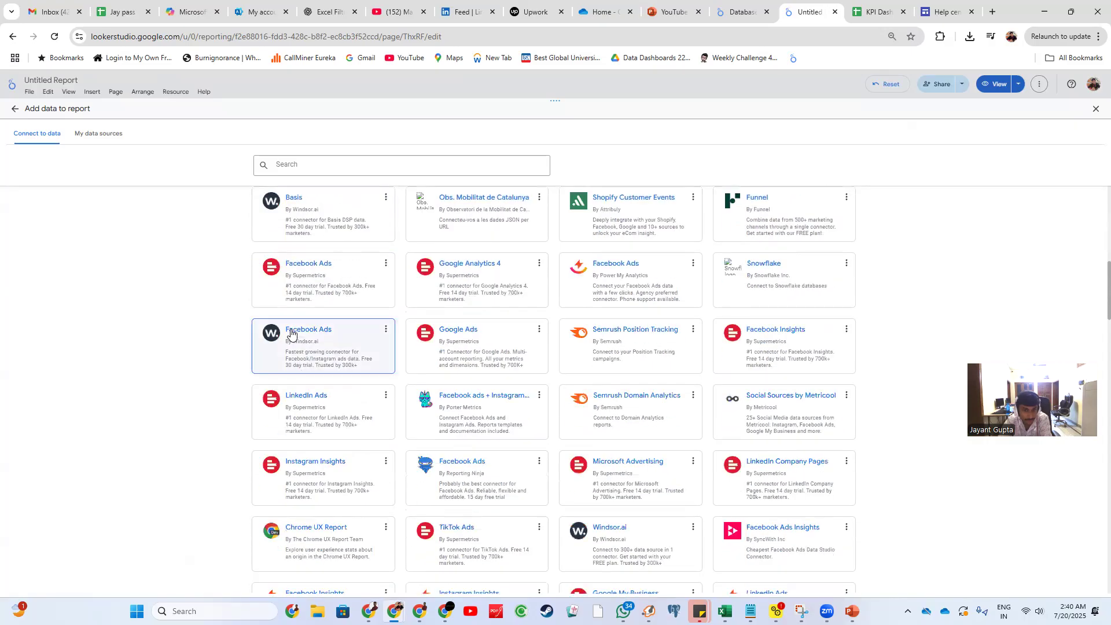
{"action": "scroll", "coordinate": [318, 290], "scroll_direction": "up", "scroll_amount": 3}
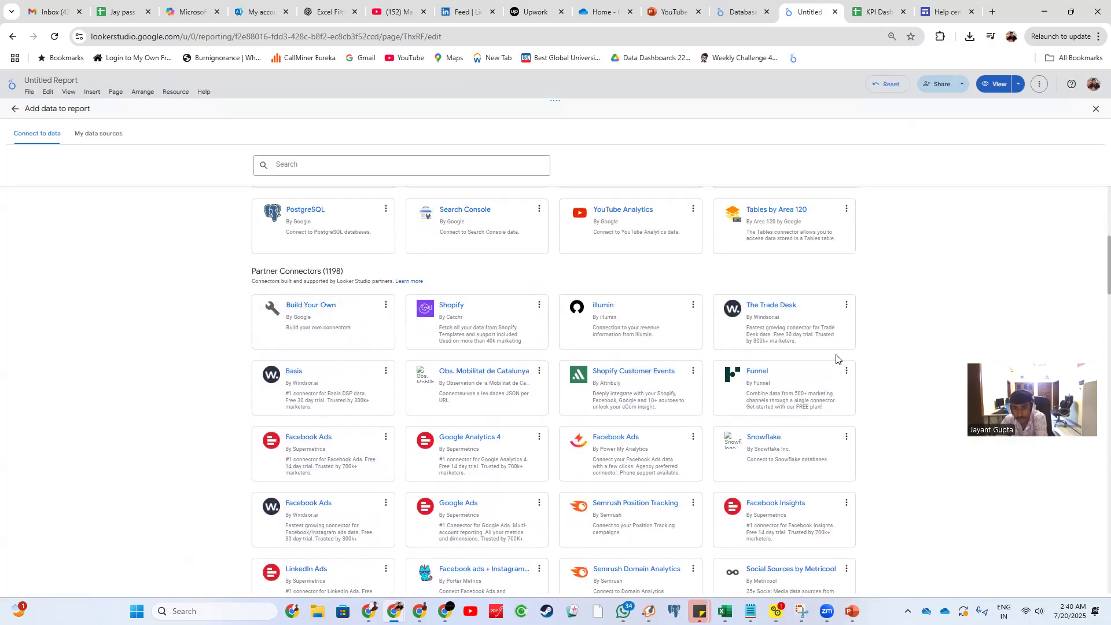
{"action": "scroll", "coordinate": [803, 357], "scroll_direction": "down", "scroll_amount": 2}
{"action": "scroll", "coordinate": [803, 357], "scroll_direction": "down", "scroll_amount": 6}
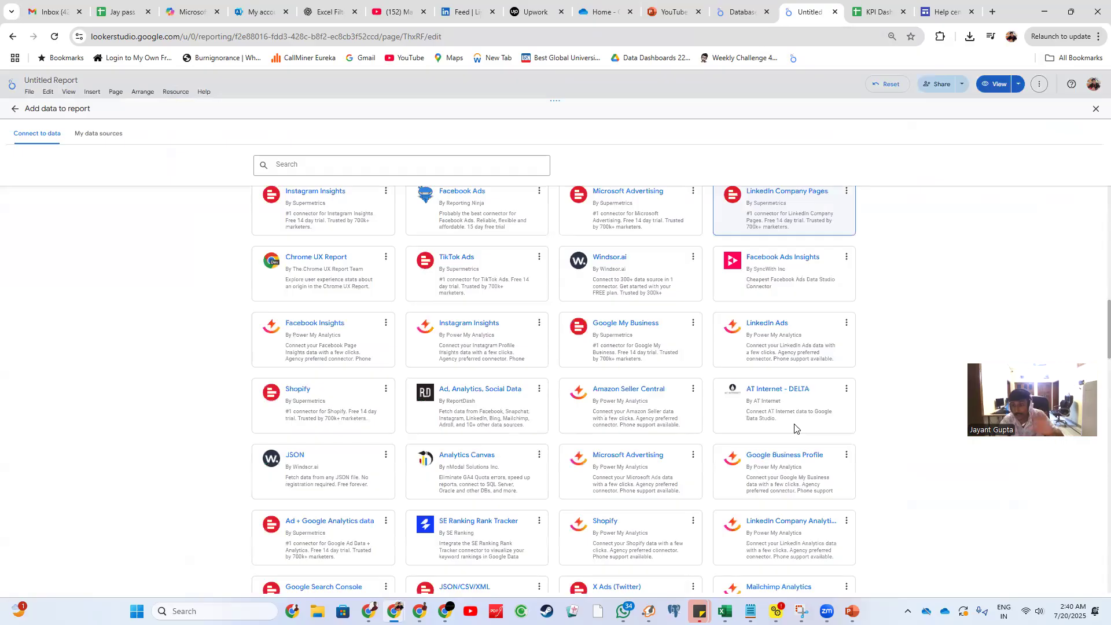
{"action": "scroll", "coordinate": [795, 424], "scroll_direction": "down", "scroll_amount": 1}
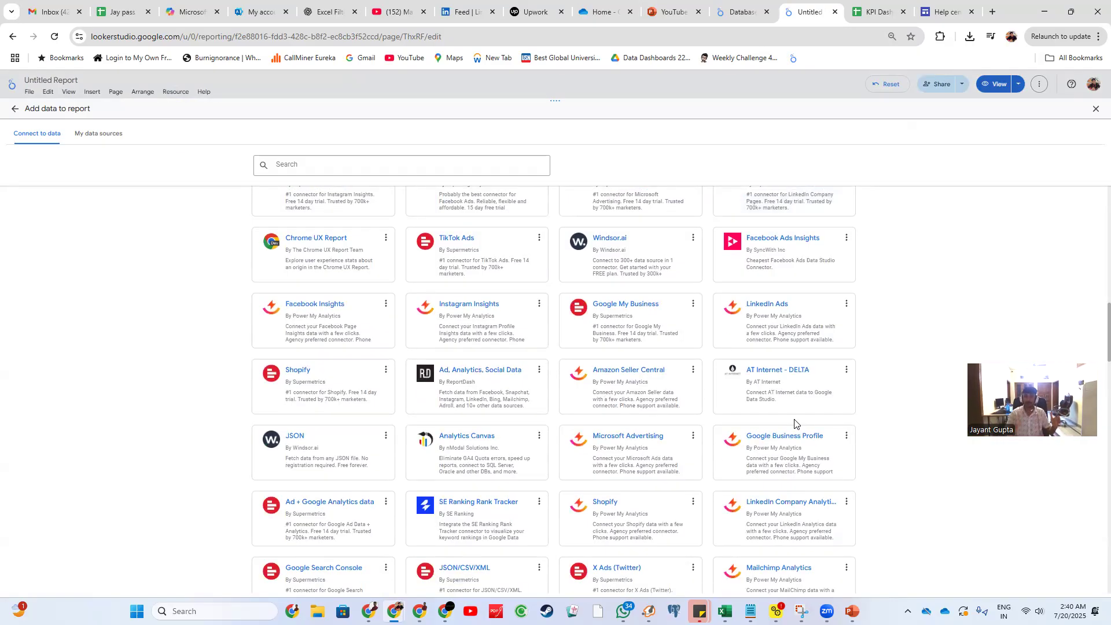
{"action": "scroll", "coordinate": [795, 424], "scroll_direction": "up", "scroll_amount": 10}
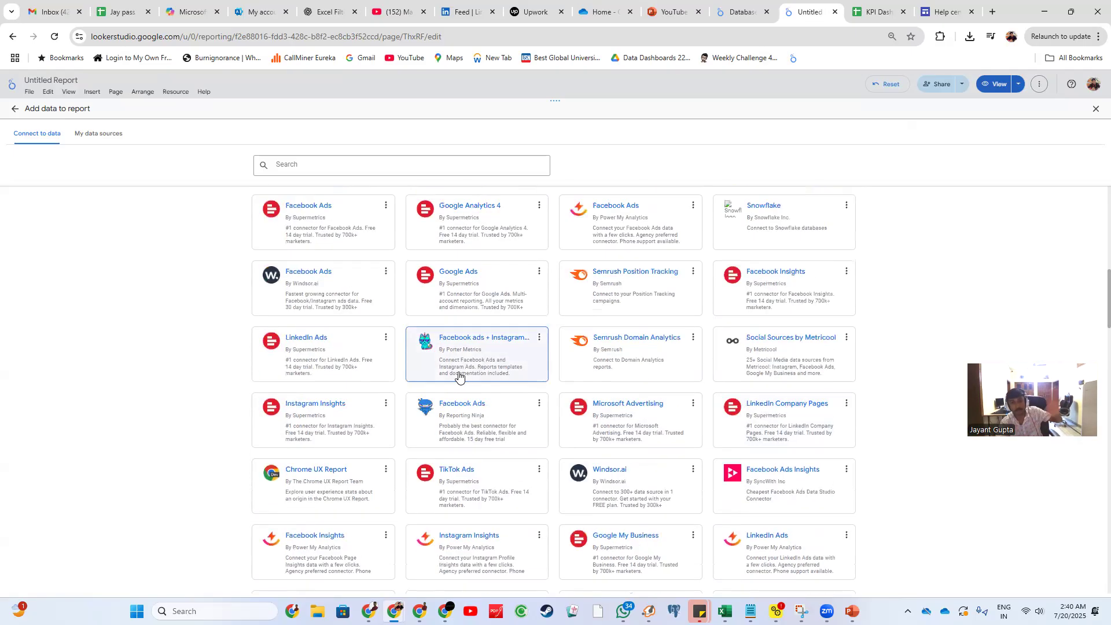
{"action": "scroll", "coordinate": [746, 399], "scroll_direction": "up", "scroll_amount": 3}
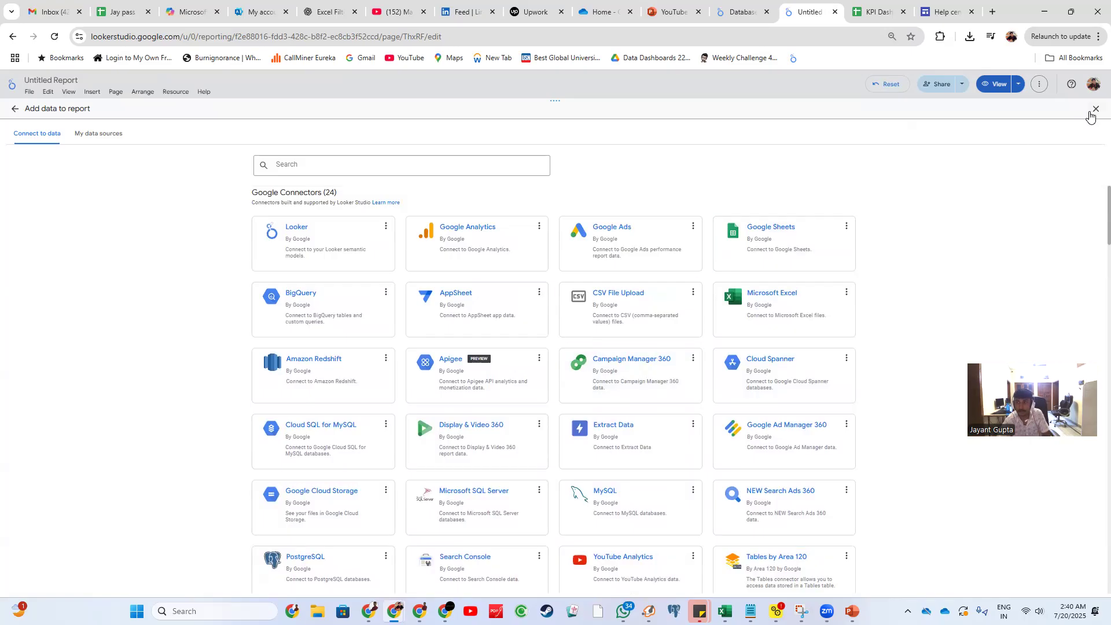
{"action": "left_click", "coordinate": [1093, 111]}
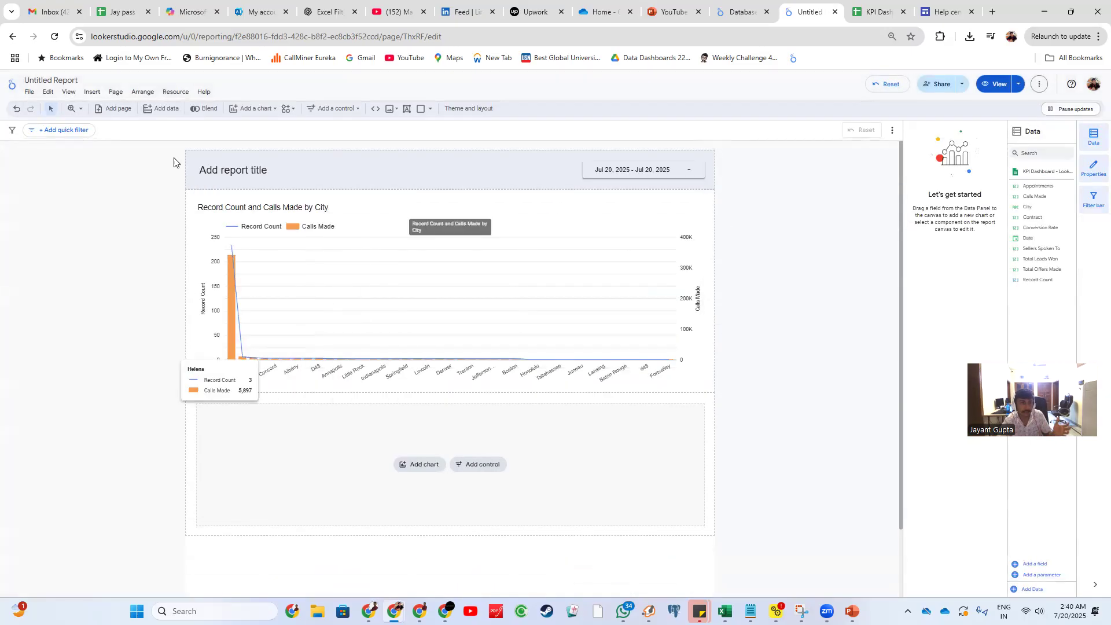
- Examine the setup properties of the Record Count and Calls Made by City chart, and deselect it
{"action": "left_click", "coordinate": [213, 450]}
{"action": "left_click", "coordinate": [484, 251]}
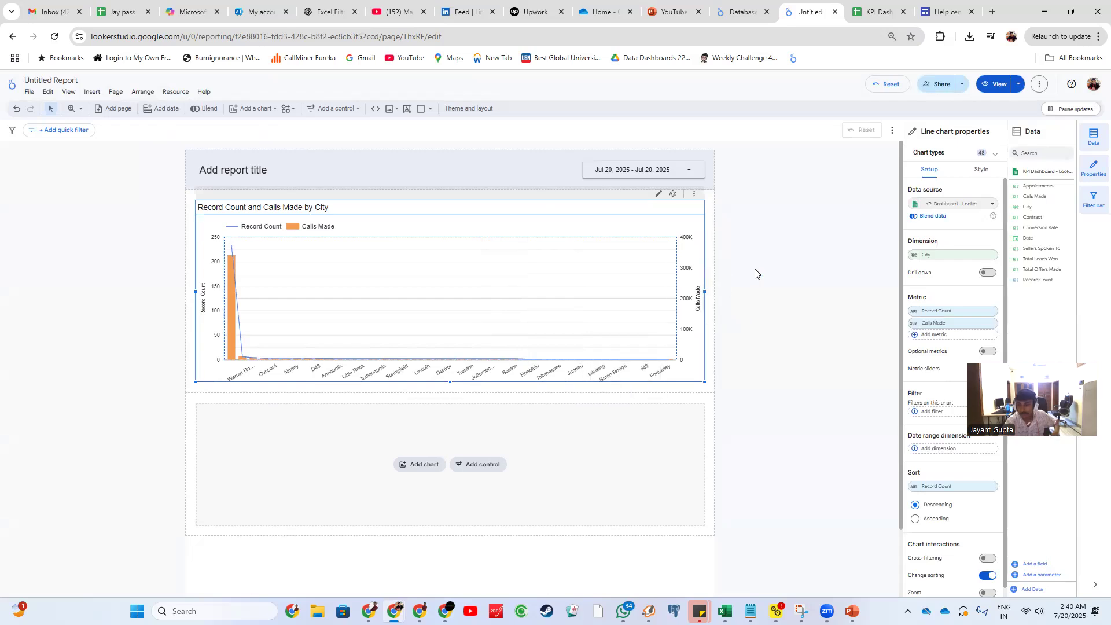
{"action": "left_click", "coordinate": [810, 329]}
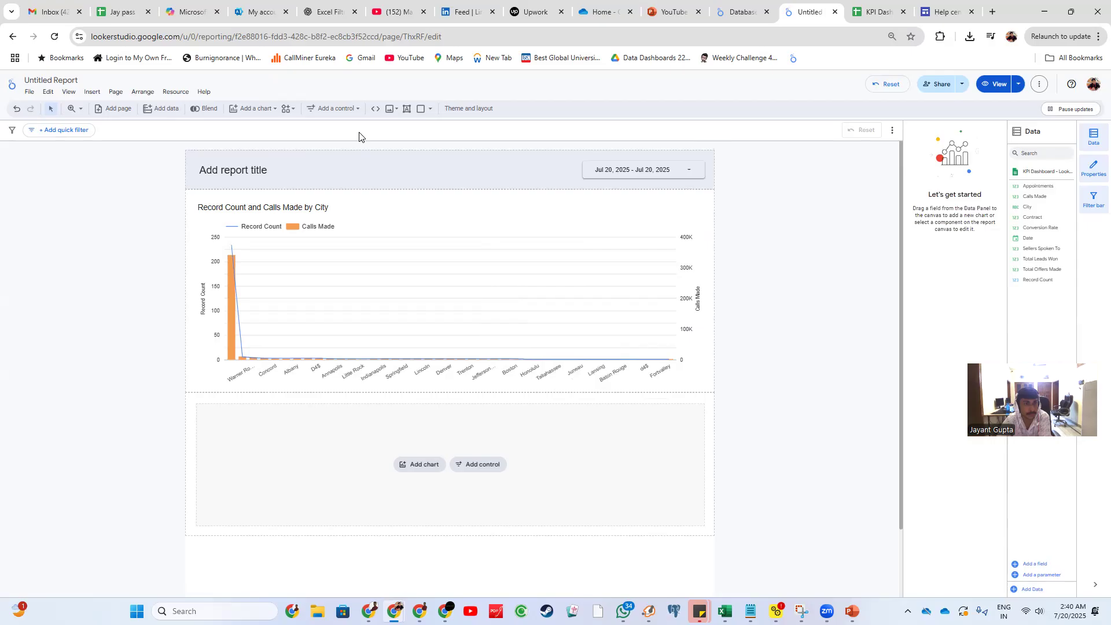
- Browse the available chart types, and look at the performance table in the Template dashboard as an example before returning to the report
{"action": "left_click", "coordinate": [249, 108]}
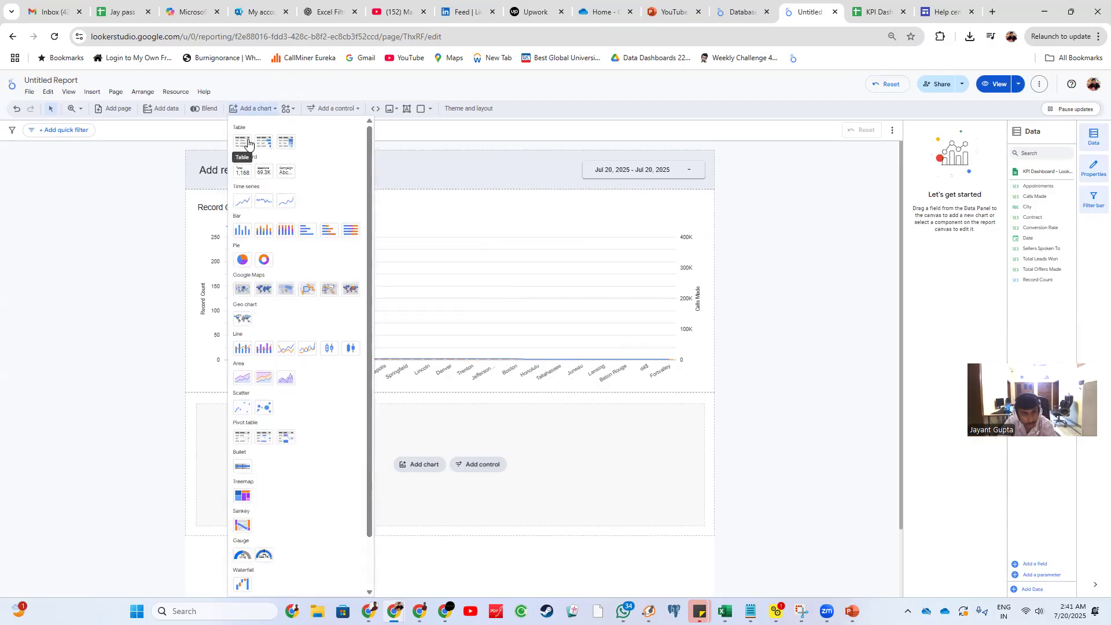
{"action": "key", "text": "alt+Tab"}
{"action": "scroll", "coordinate": [135, 248], "scroll_direction": "down", "scroll_amount": 10}
{"action": "scroll", "coordinate": [422, 240], "scroll_direction": "up", "scroll_amount": 4}
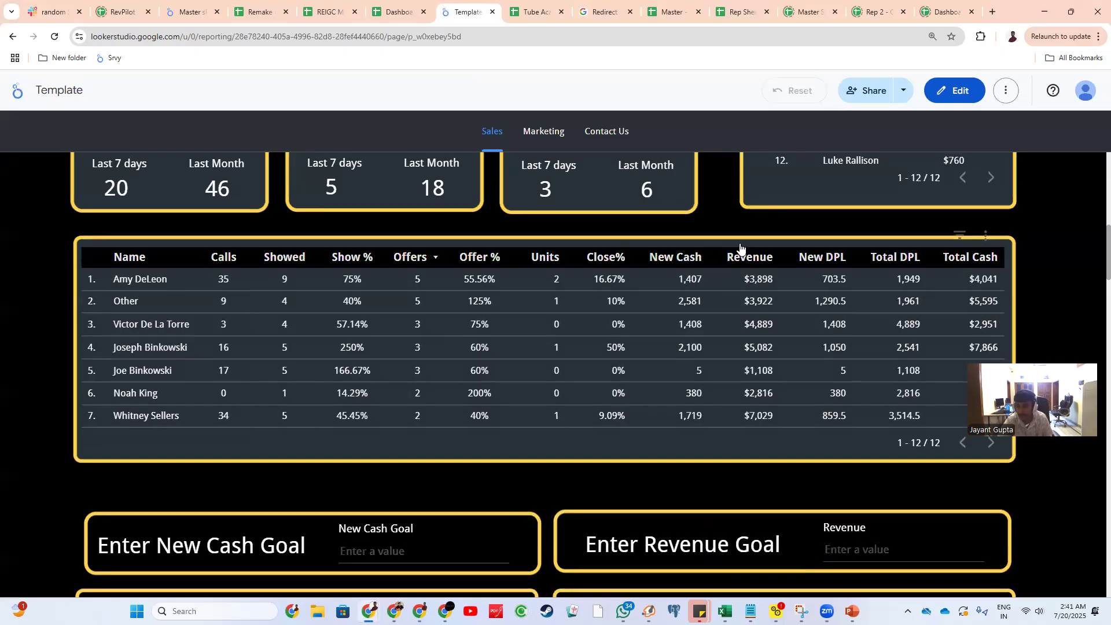
{"action": "key", "text": "alt+Tab"}
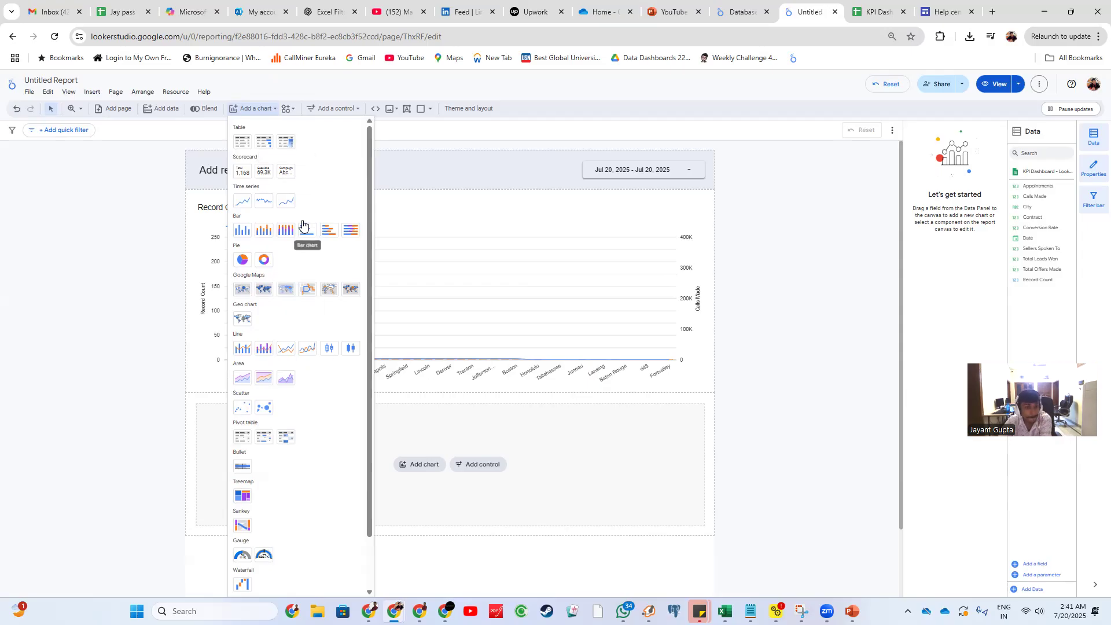
- Add a scorecard beneath the empty section, enlarge it, and set its metric to Calls Made from the KPI Dashboard sheet
{"action": "left_click", "coordinate": [244, 171]}
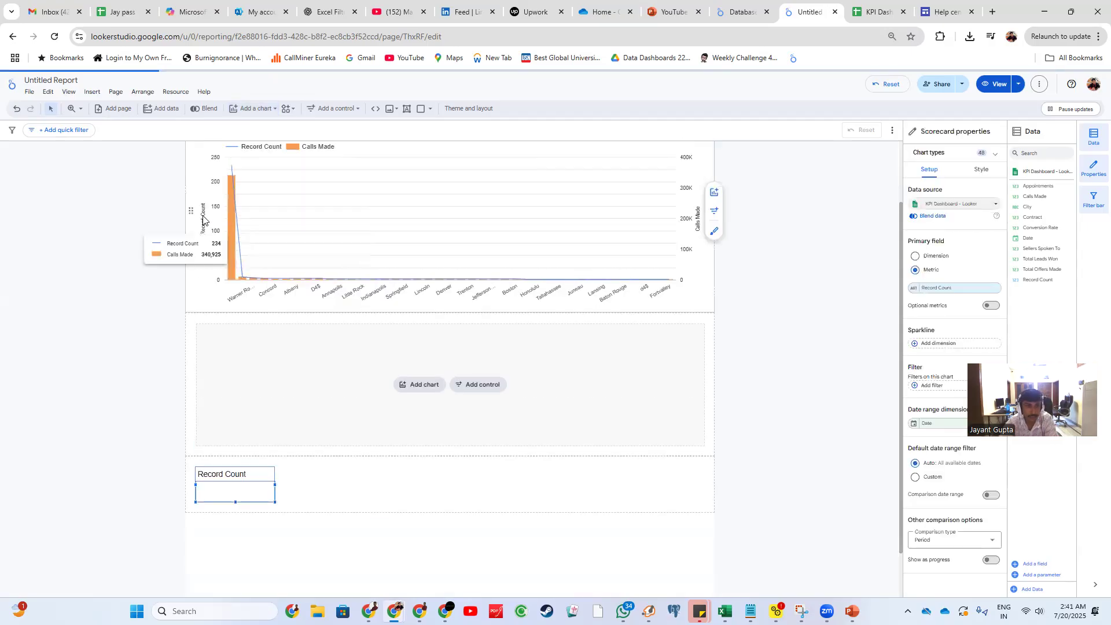
{"action": "left_click_drag", "start_coordinate": [274, 446], "coordinate": [324, 478]}
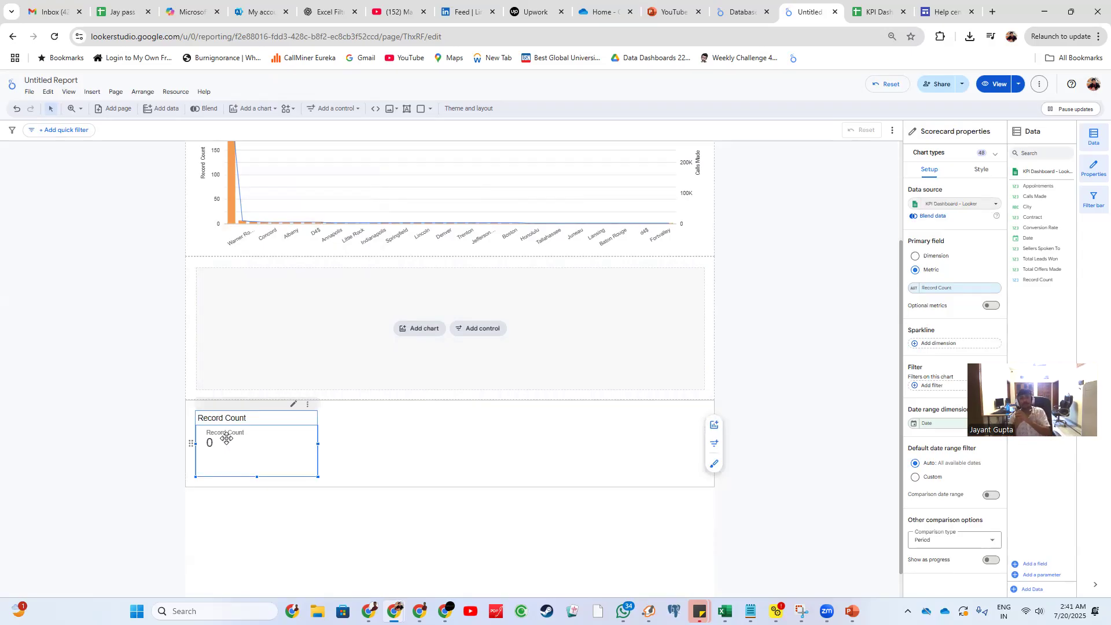
{"action": "key", "text": "ctrl+Tab"}
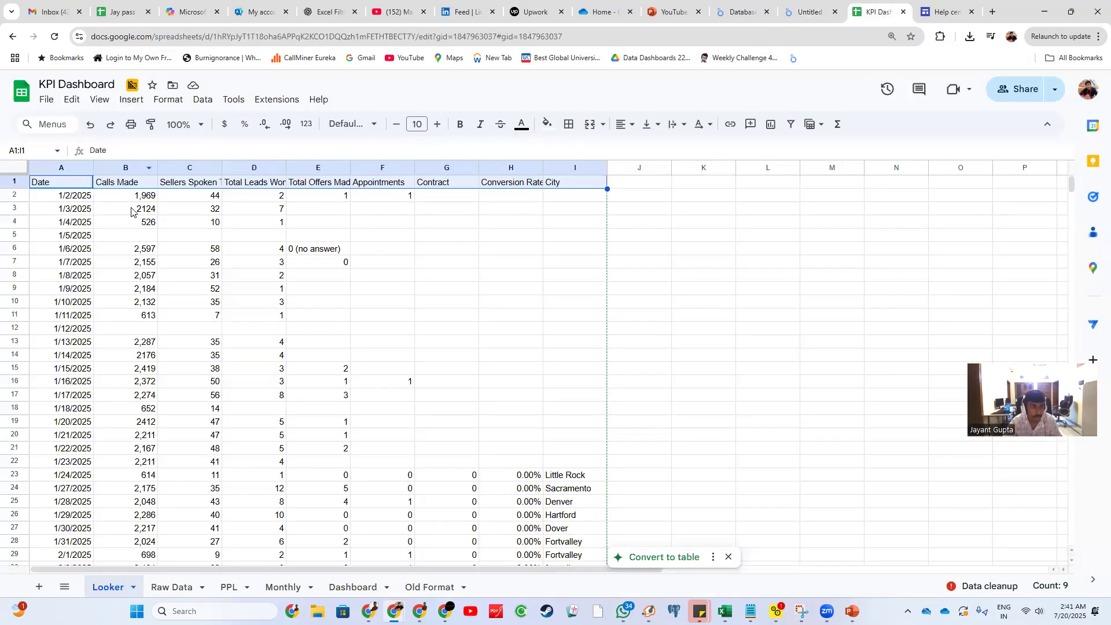
{"action": "left_click", "coordinate": [130, 185]}
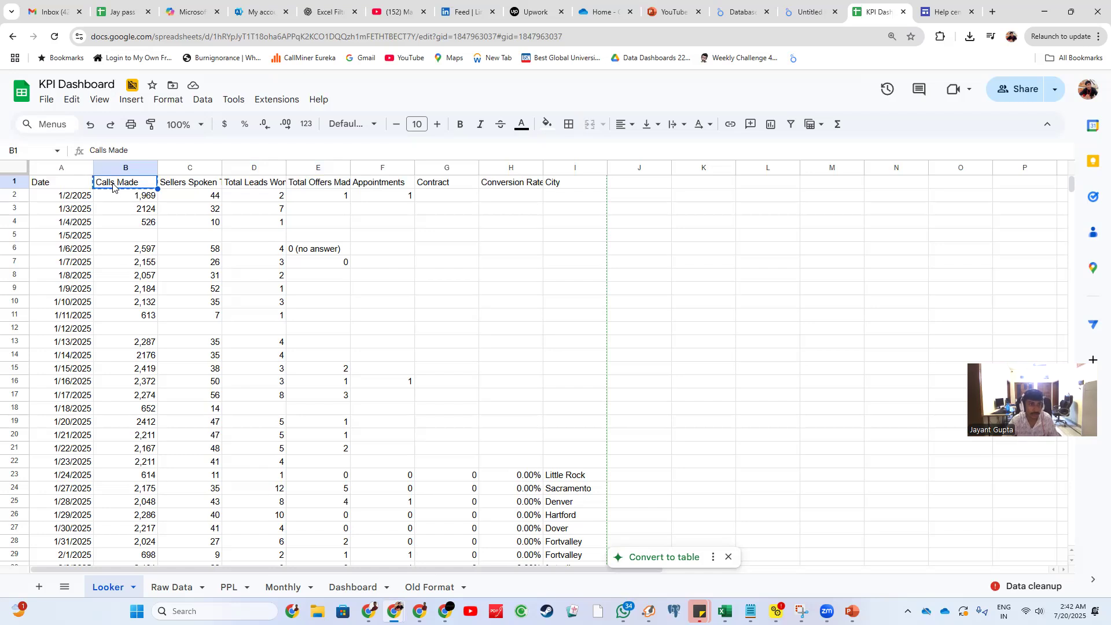
{"action": "key", "text": "ctrl+shift+Tab"}
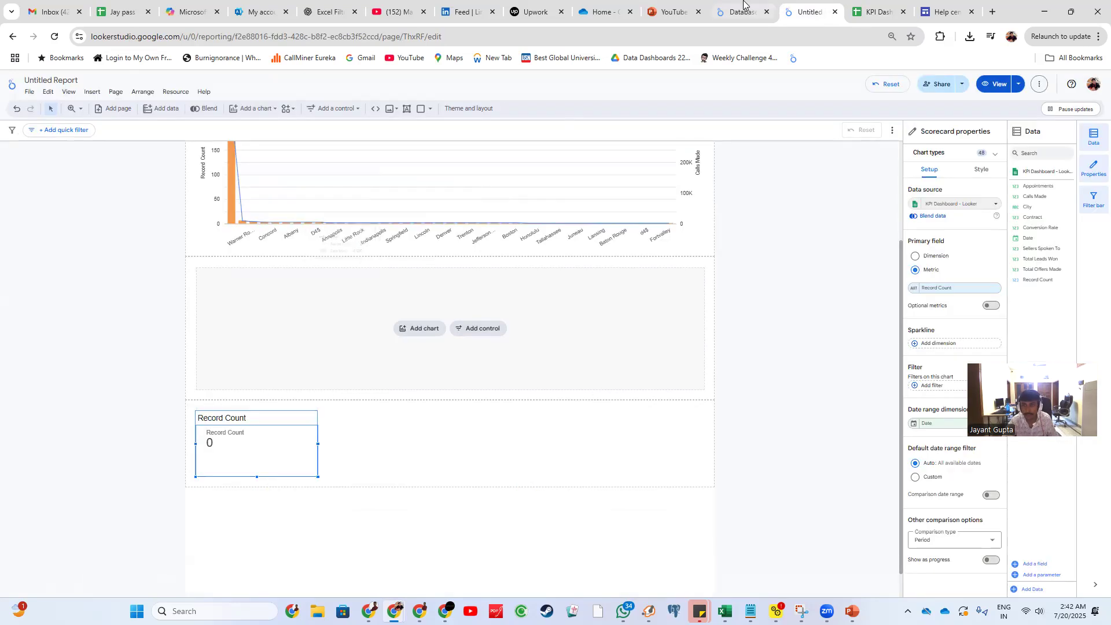
{"action": "left_click", "coordinate": [957, 287]}
{"action": "type", "text": "Calls Made"}
{"action": "left_click", "coordinate": [922, 322]}
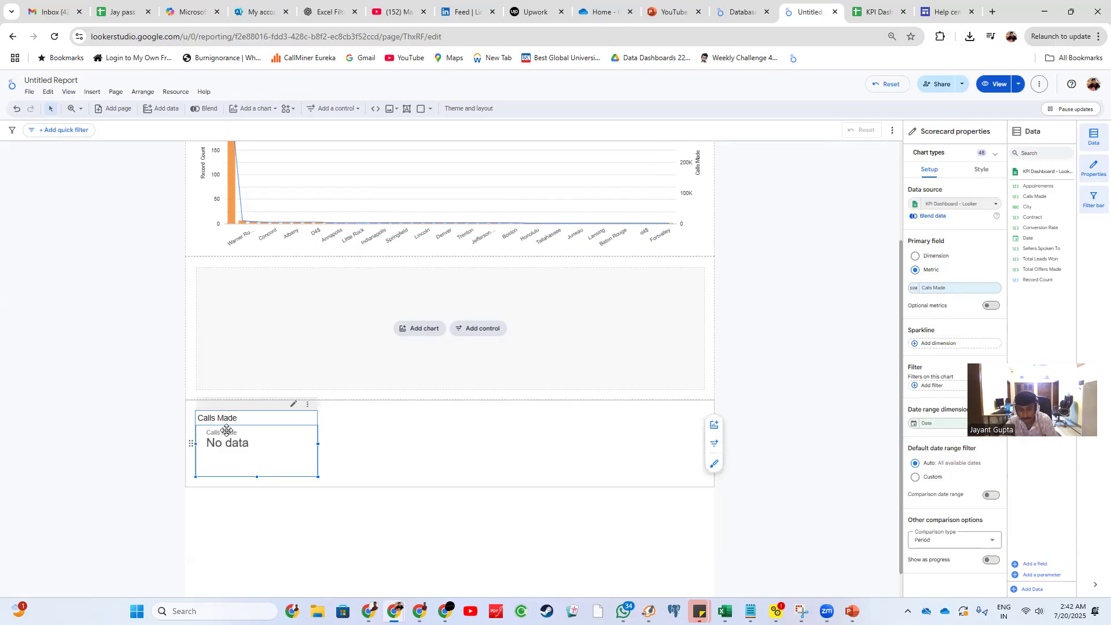
- Try to apply an advanced date range to the report with the end date at today minus 10000000 days
{"action": "scroll", "coordinate": [243, 429], "scroll_direction": "up", "scroll_amount": 3}
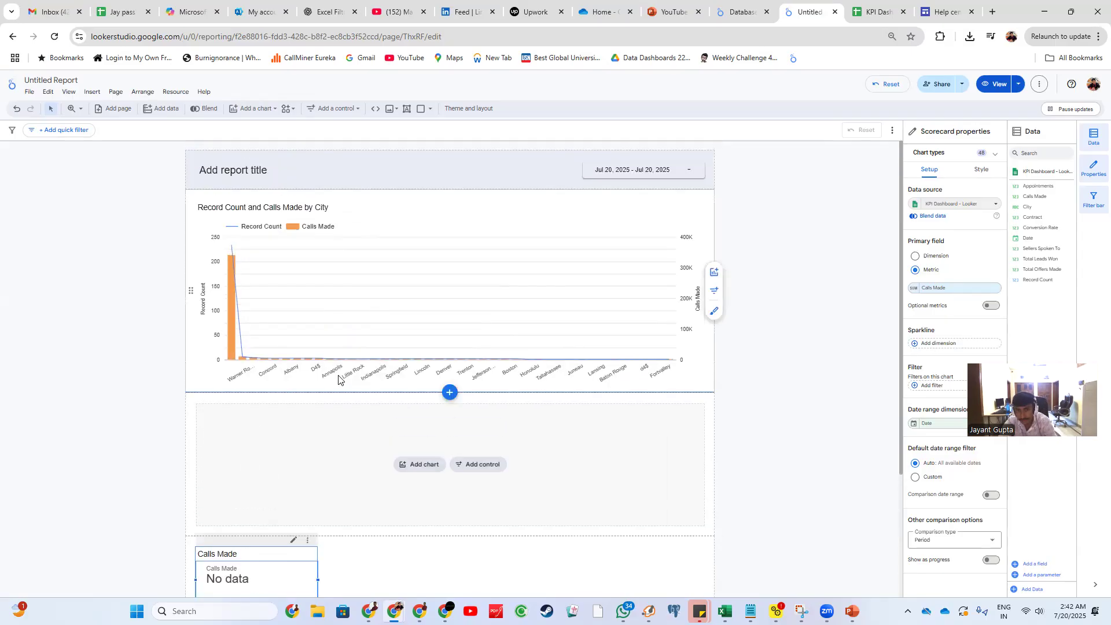
{"action": "left_click", "coordinate": [615, 176]}
{"action": "left_click", "coordinate": [614, 177]}
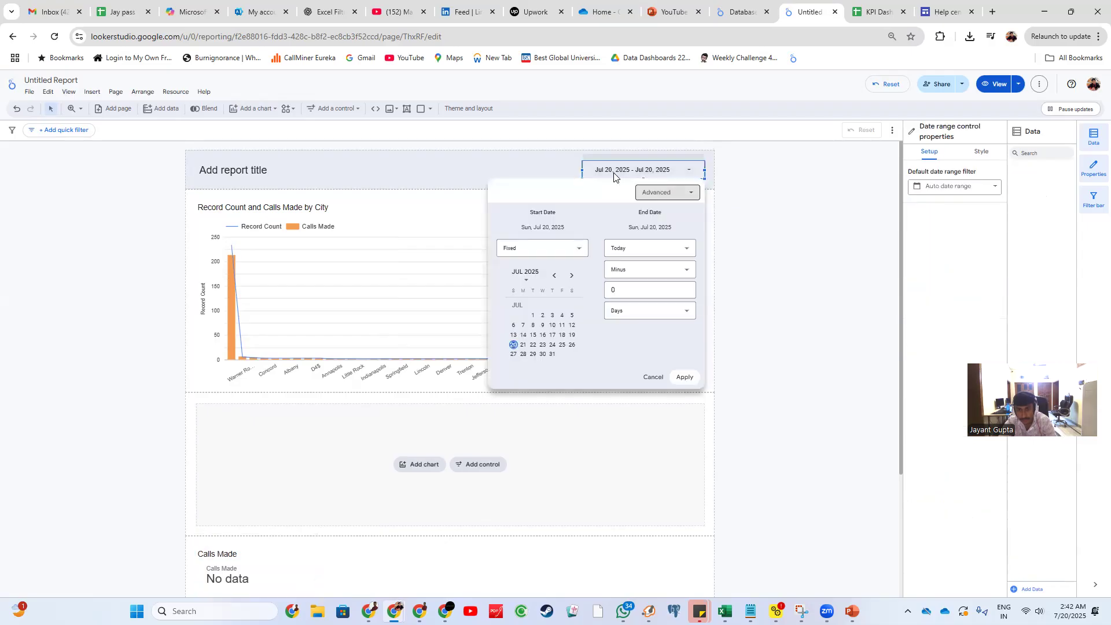
{"action": "left_click", "coordinate": [665, 193]}
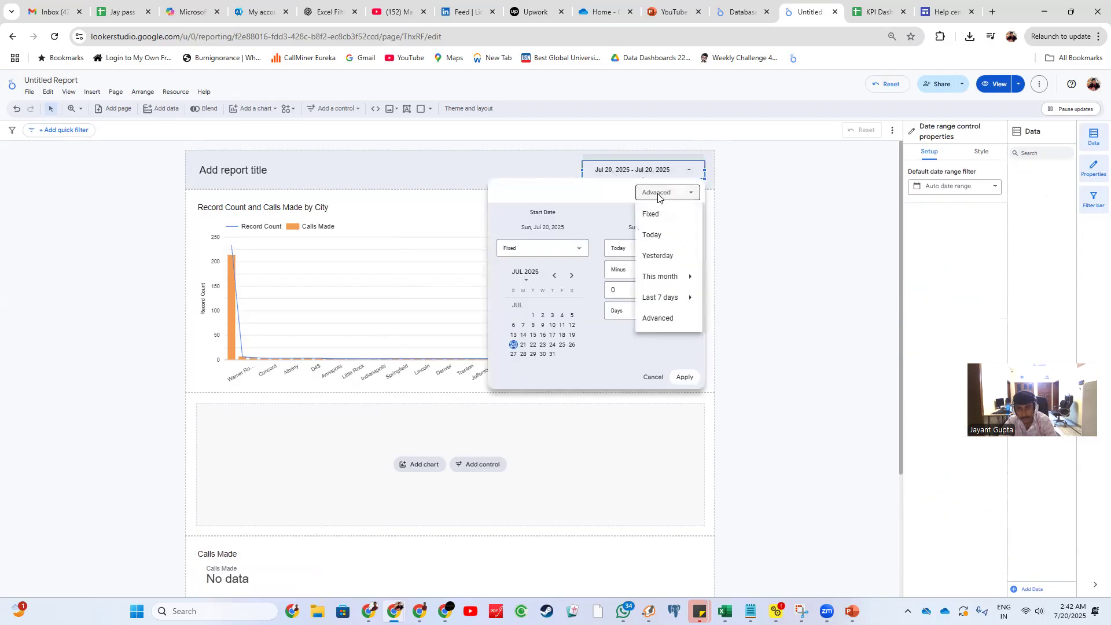
{"action": "left_click", "coordinate": [644, 320]}
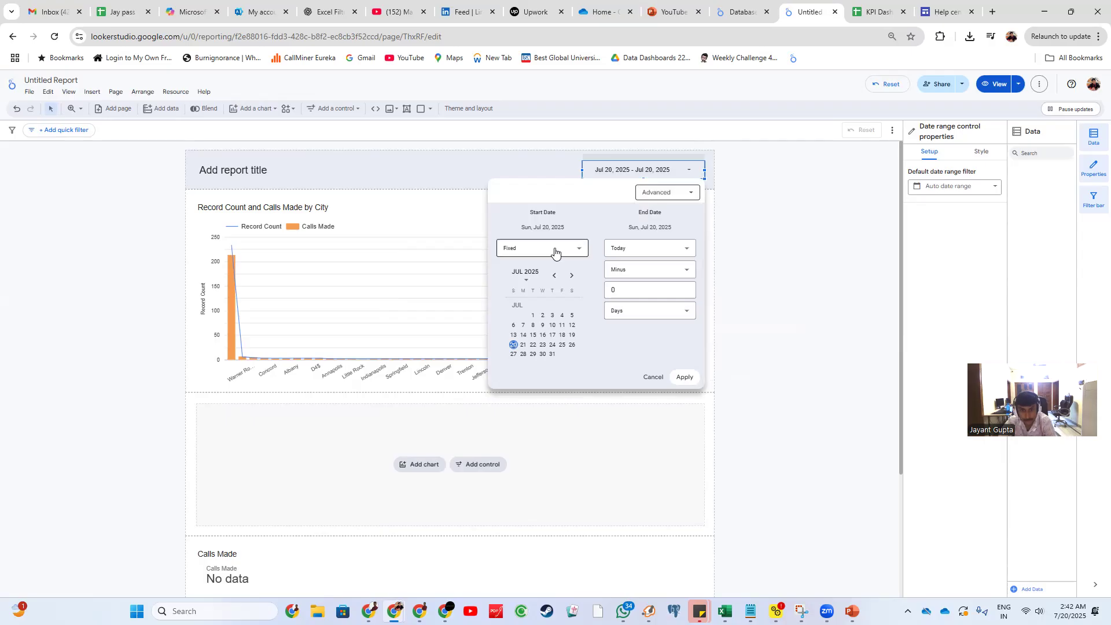
{"action": "left_click", "coordinate": [629, 289]}
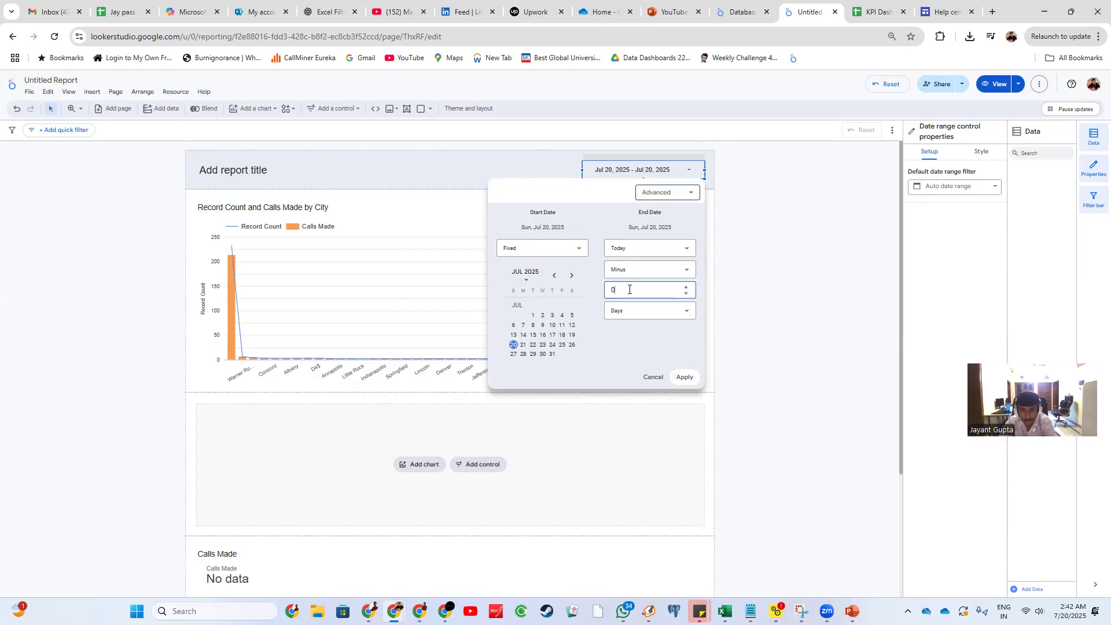
{"action": "type", "text": "10000000"}
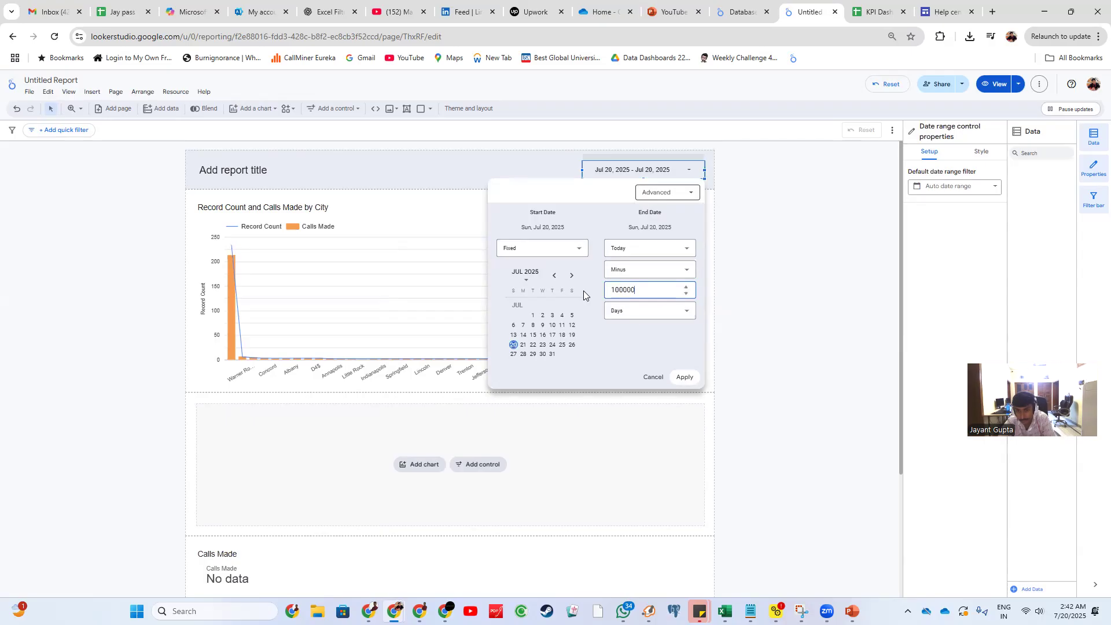
{"action": "left_click", "coordinate": [682, 376]}
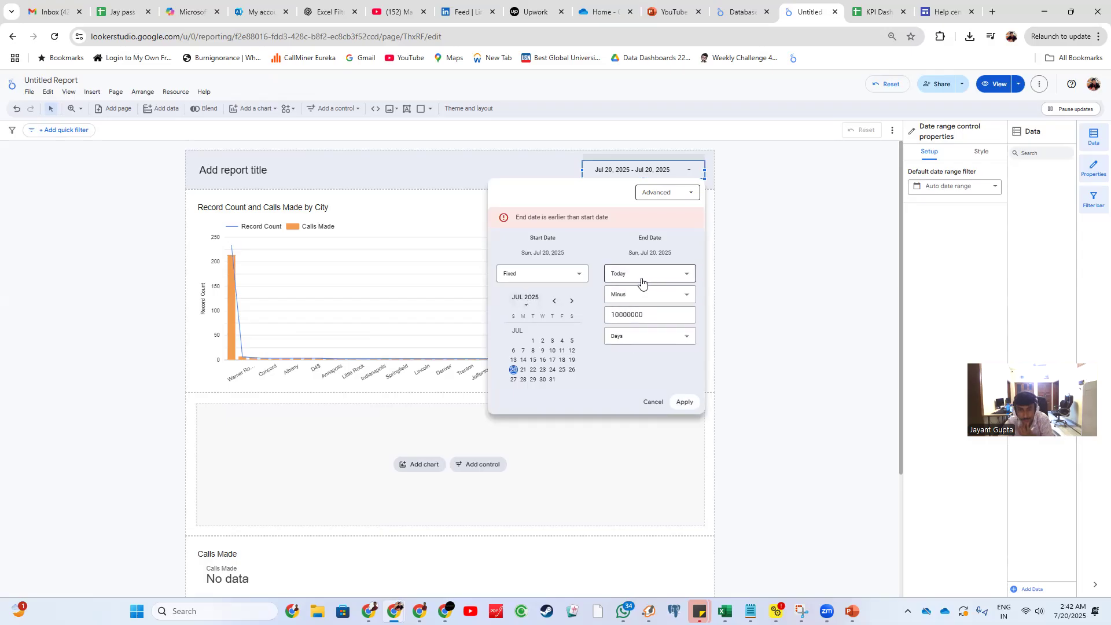
- Try to apply a date range starting today minus 0 days and ending today minus 1000 days
{"action": "left_click", "coordinate": [570, 276]}
{"action": "left_click", "coordinate": [571, 276]}
{"action": "left_click_drag", "start_coordinate": [645, 315], "coordinate": [595, 321]}
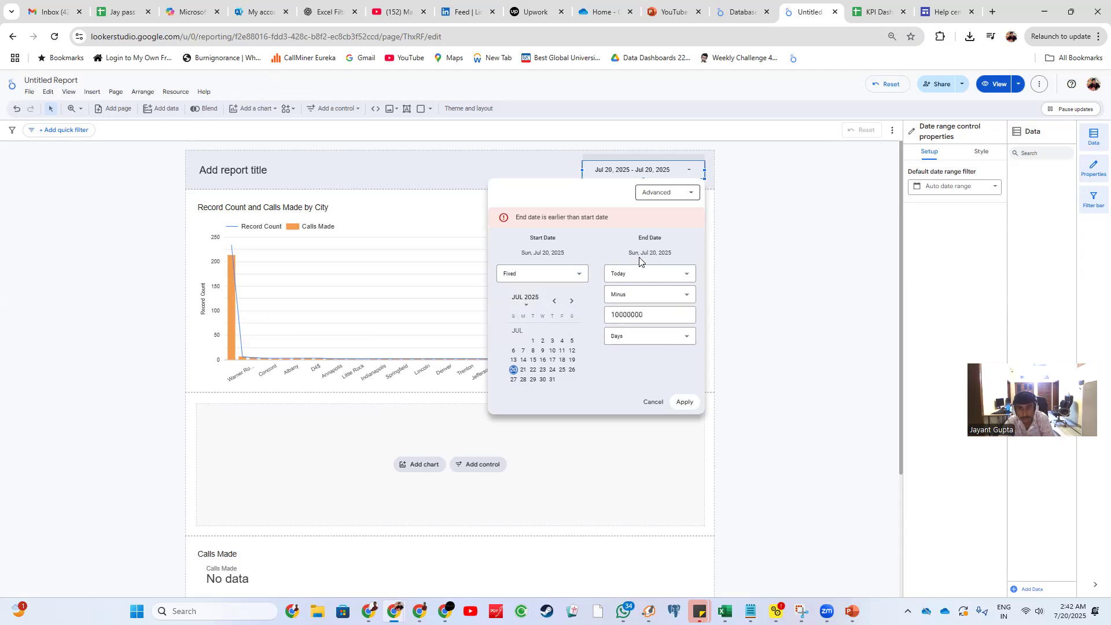
{"action": "left_click", "coordinate": [533, 273]}
{"action": "left_click", "coordinate": [518, 297]}
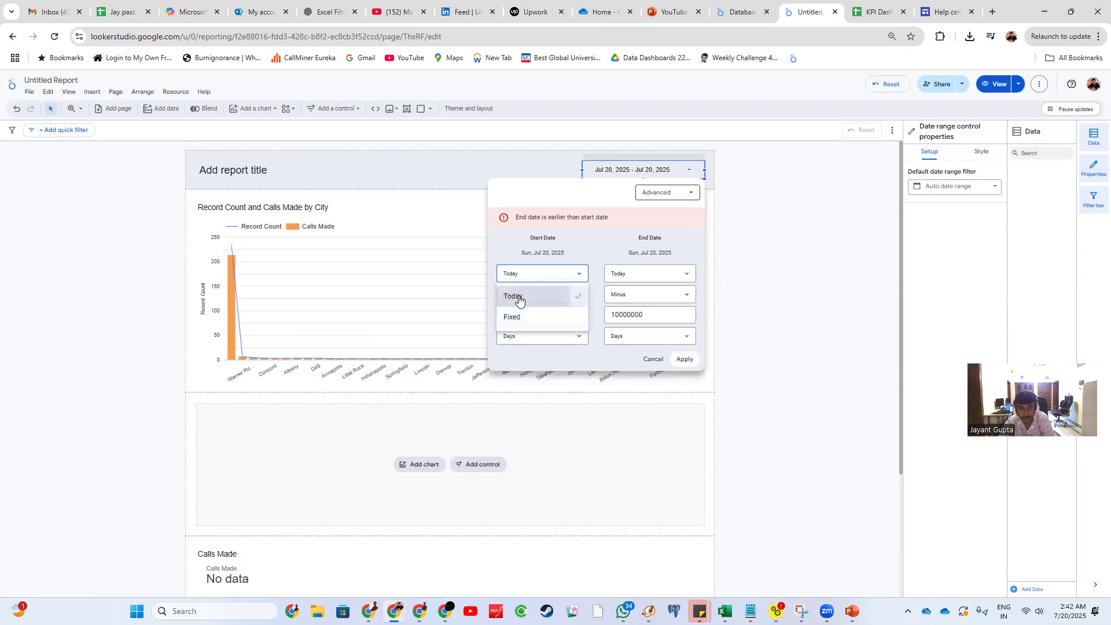
{"action": "left_click", "coordinate": [659, 314]}
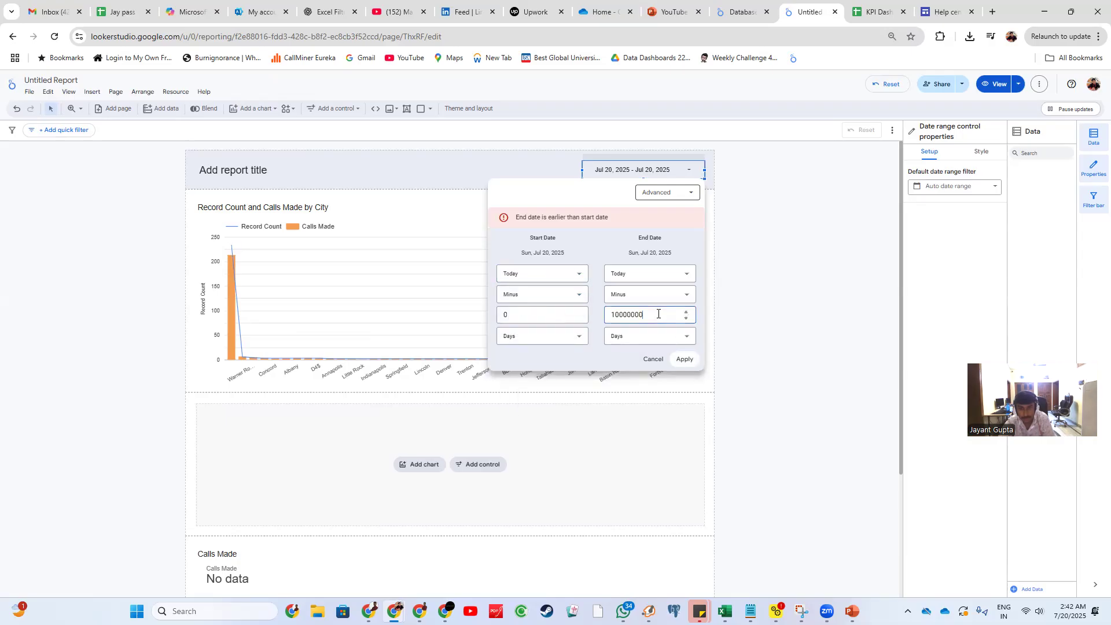
{"action": "key", "text": "BackSpace"}
{"action": "key", "text": "Tab"}
{"action": "double_click", "coordinate": [622, 316]}
{"action": "type", "text": "1000"}
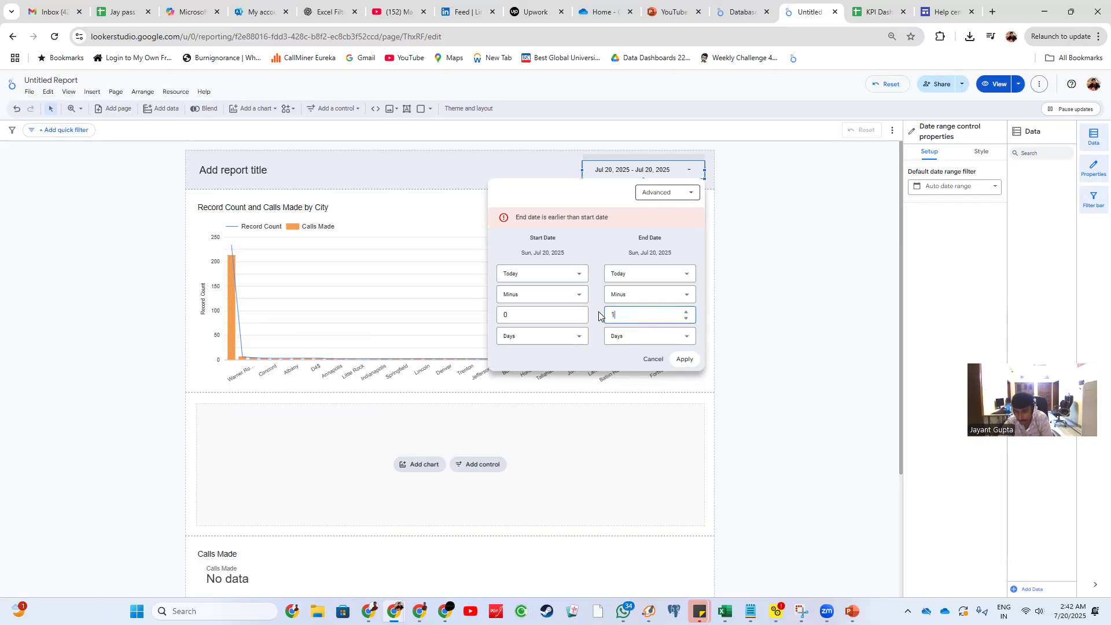
{"action": "left_click", "coordinate": [686, 360]}
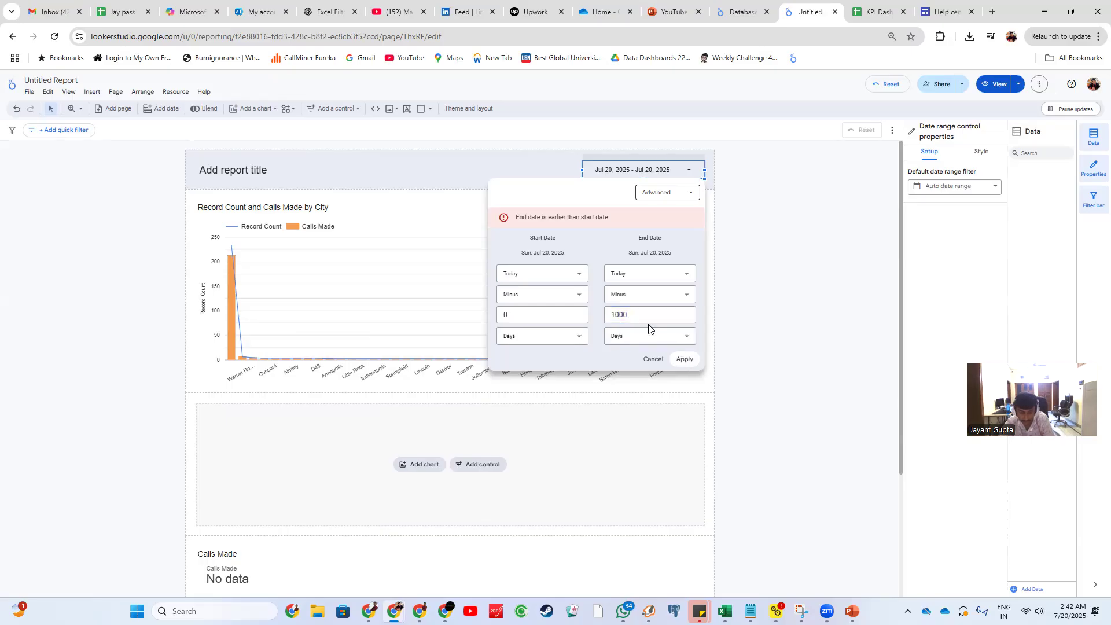
- Try to apply a date range starting today plus 1 day and ending today minus 100 days
{"action": "left_click_drag", "start_coordinate": [539, 218], "coordinate": [617, 222]}
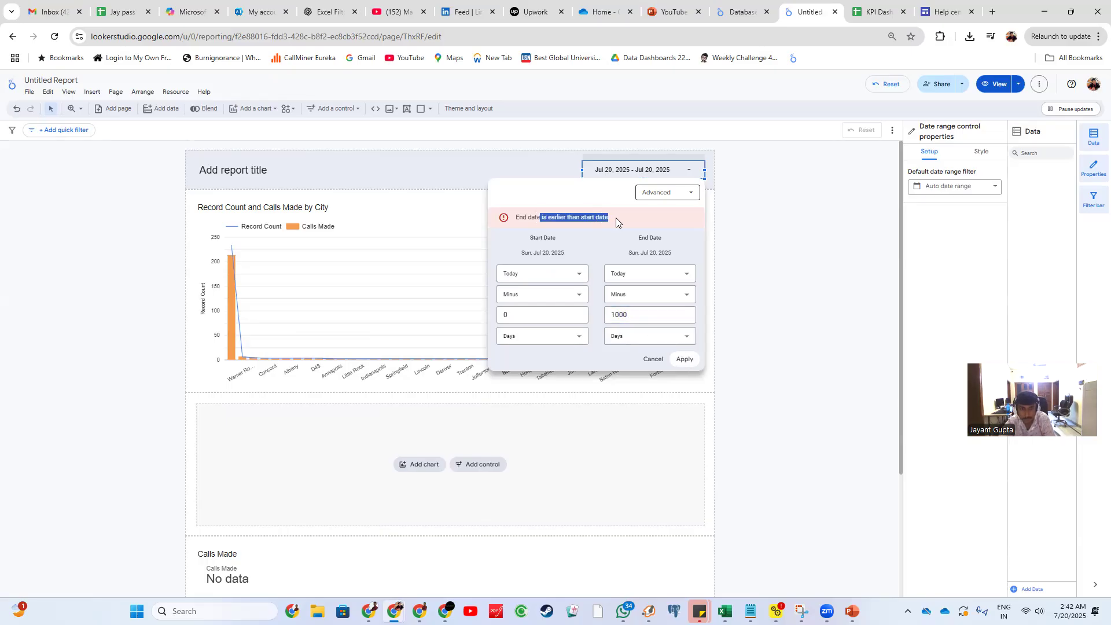
{"action": "left_click", "coordinate": [632, 298]}
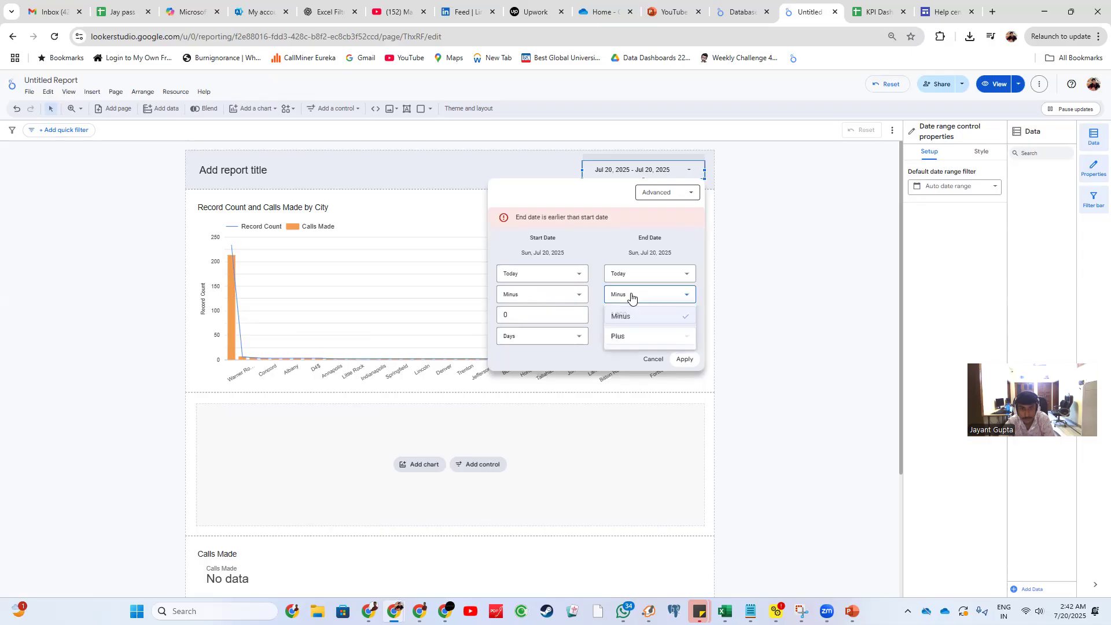
{"action": "left_click", "coordinate": [579, 295]}
{"action": "left_click", "coordinate": [579, 295]}
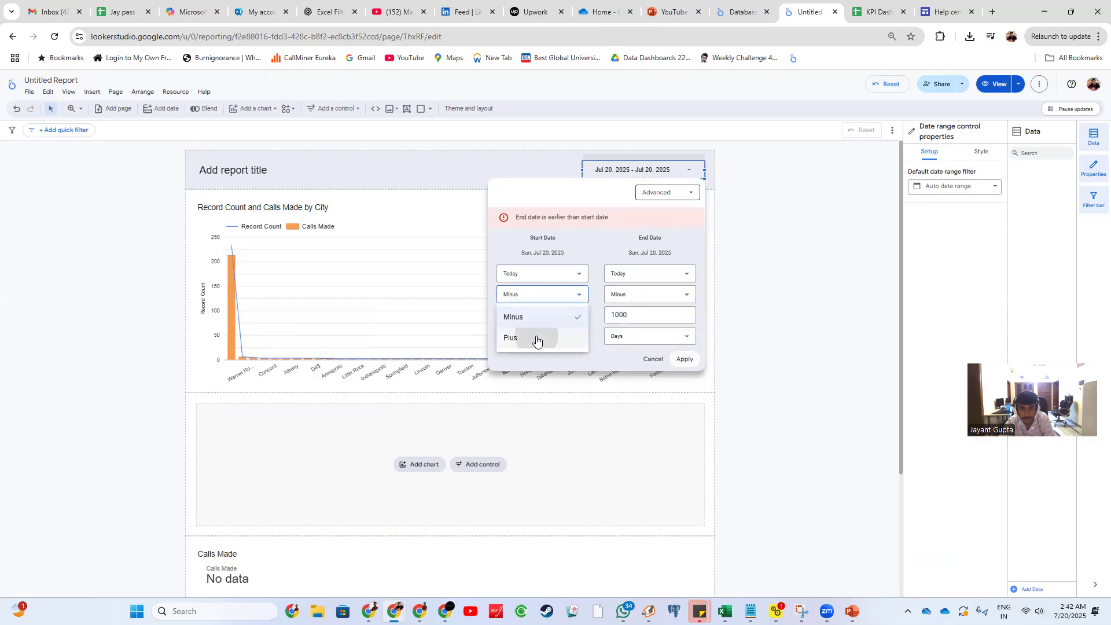
{"action": "left_click", "coordinate": [536, 338]}
{"action": "left_click_drag", "start_coordinate": [531, 315], "coordinate": [493, 317]}
{"action": "type", "text": "1"}
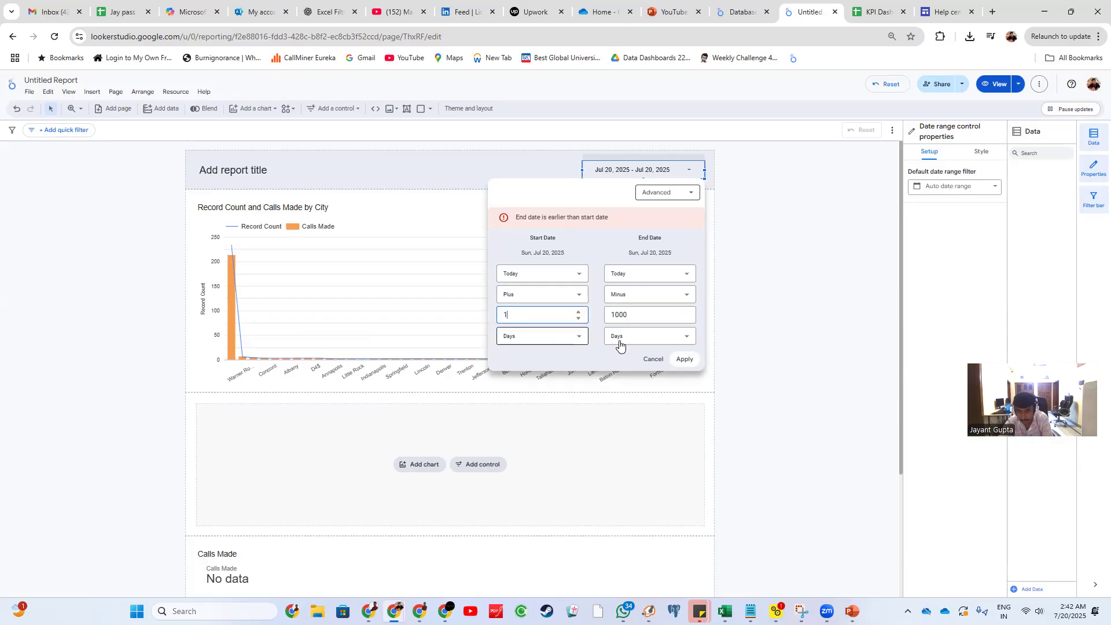
{"action": "left_click", "coordinate": [682, 359]}
{"action": "left_click", "coordinate": [633, 311]}
{"action": "left_click", "coordinate": [688, 360]}
{"action": "left_click", "coordinate": [689, 359]}
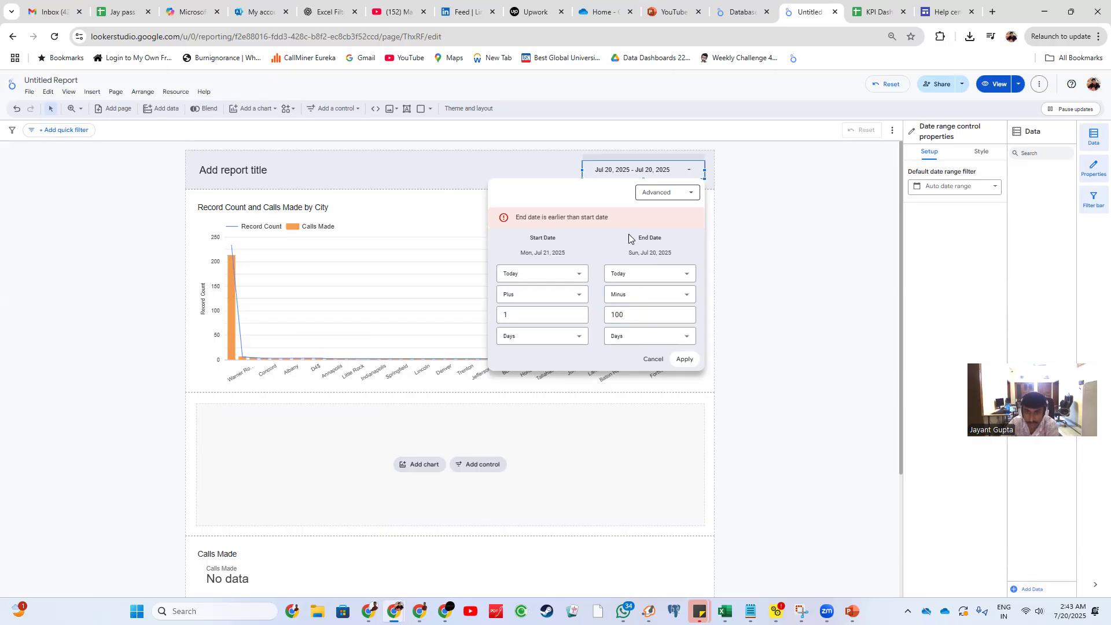
- Change the date range's end date to a fixed date of January 1, 2025
{"action": "left_click", "coordinate": [667, 277]}
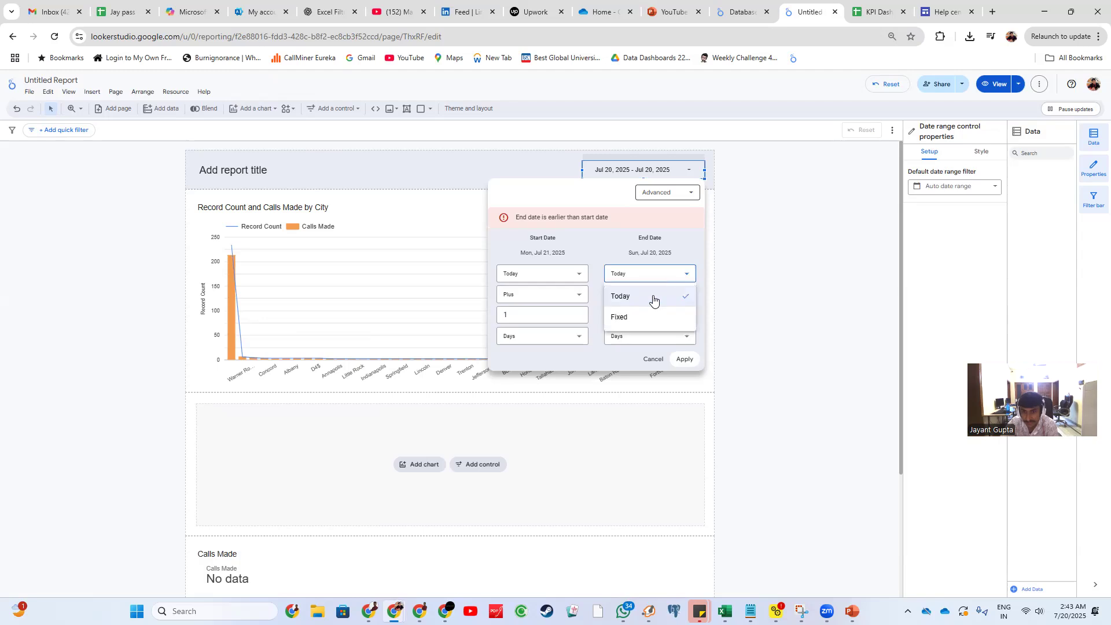
{"action": "left_click", "coordinate": [640, 315]}
{"action": "left_click", "coordinate": [661, 302]}
{"action": "left_click", "coordinate": [661, 302]}
{"action": "left_click", "coordinate": [661, 302]}
{"action": "left_click", "coordinate": [661, 302]}
{"action": "left_click", "coordinate": [661, 302]}
{"action": "left_click", "coordinate": [661, 302]}
{"action": "left_click", "coordinate": [651, 333]}
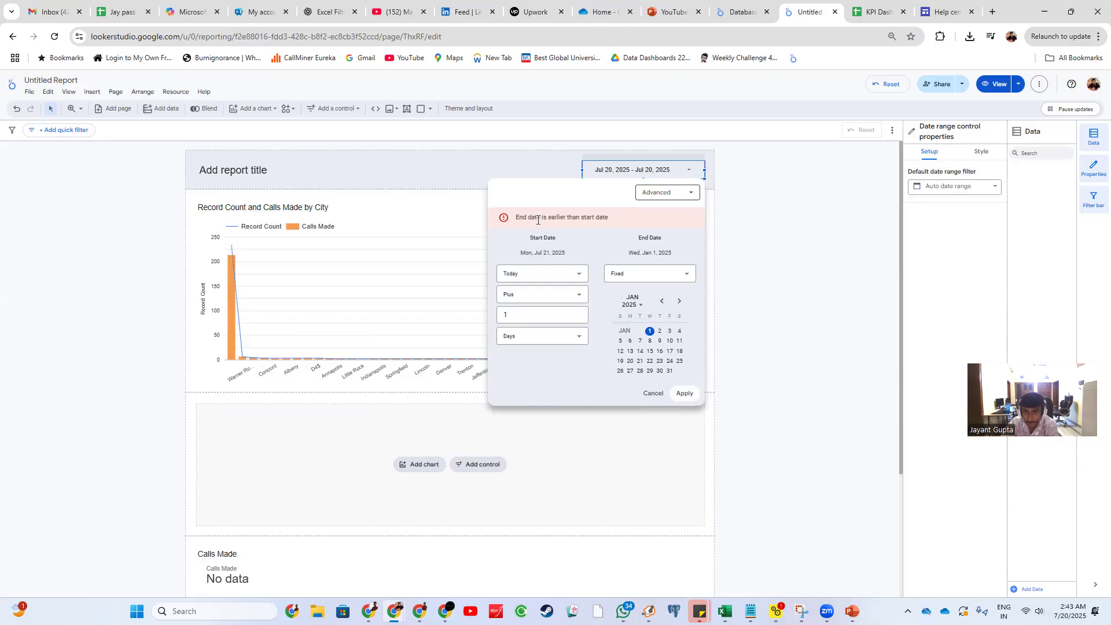
- Set the range's start date to today minus 0 days, and close the date picker without applying it
{"action": "left_click", "coordinate": [536, 276]}
{"action": "left_click", "coordinate": [536, 276]}
{"action": "left_click", "coordinate": [533, 278]}
{"action": "left_click", "coordinate": [531, 296]}
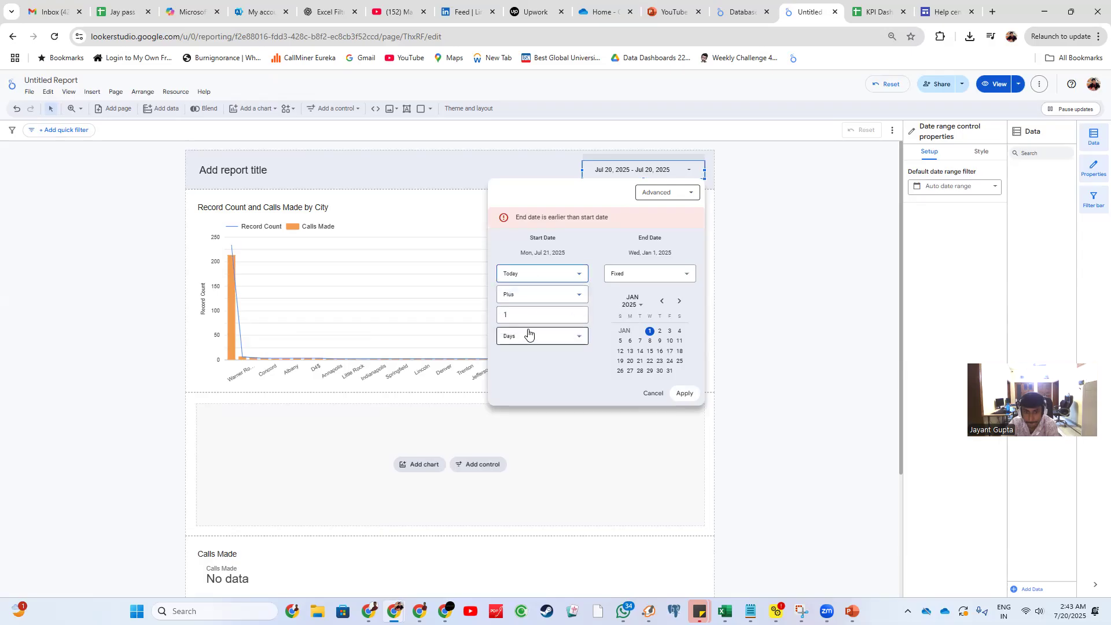
{"action": "left_click", "coordinate": [527, 298]}
{"action": "left_click", "coordinate": [524, 316]}
{"action": "left_click", "coordinate": [522, 316]}
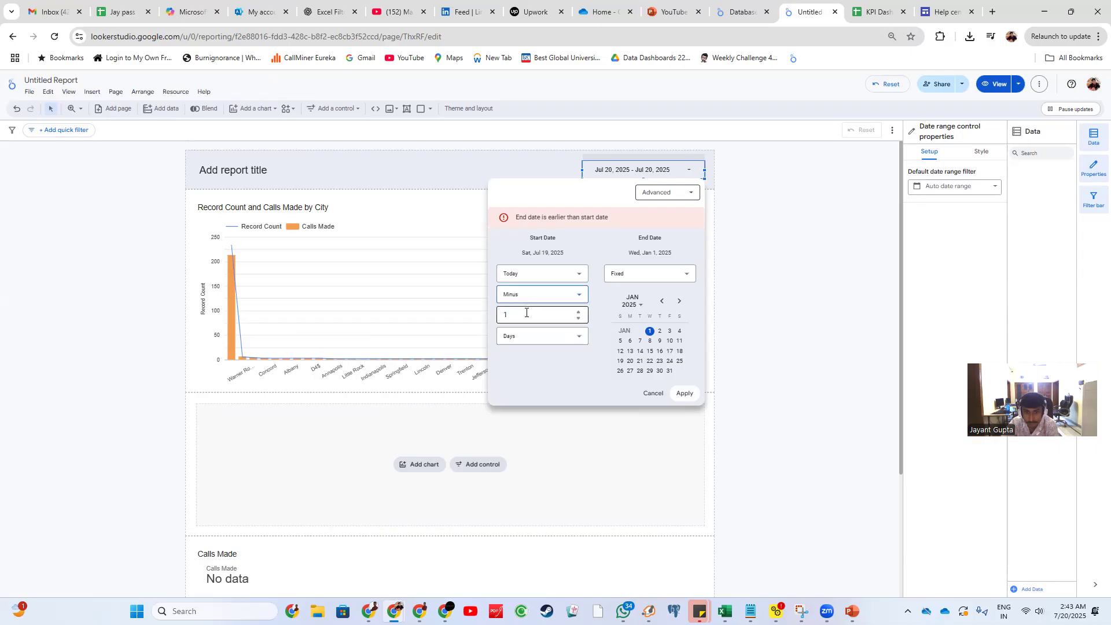
{"action": "key", "text": "BackSpace"}
{"action": "type", "text": "0"}
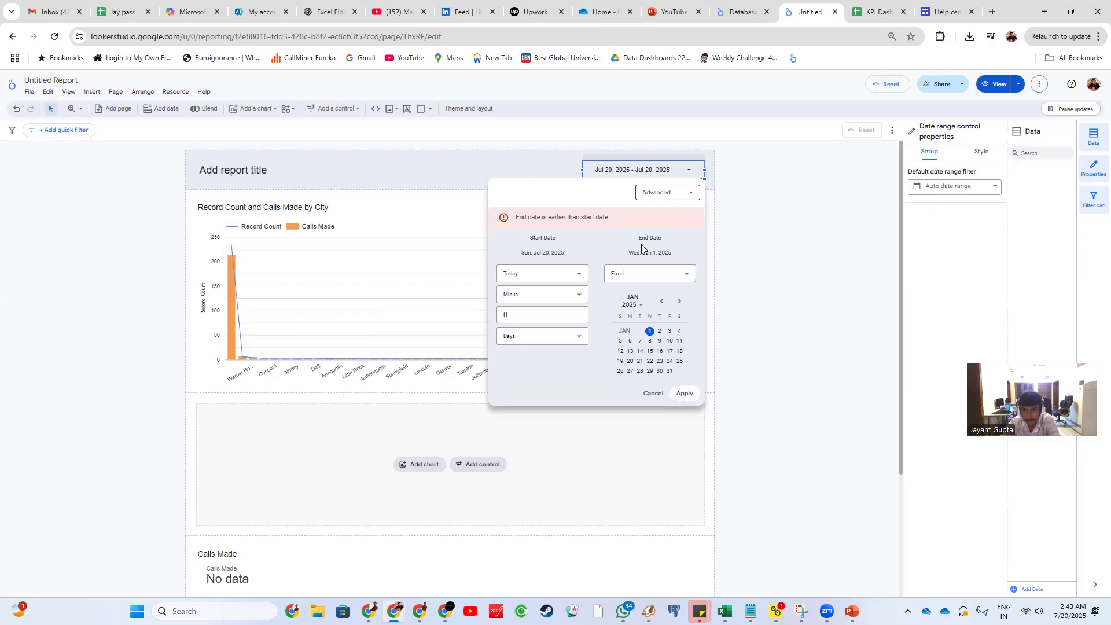
{"action": "left_click", "coordinate": [766, 275]}
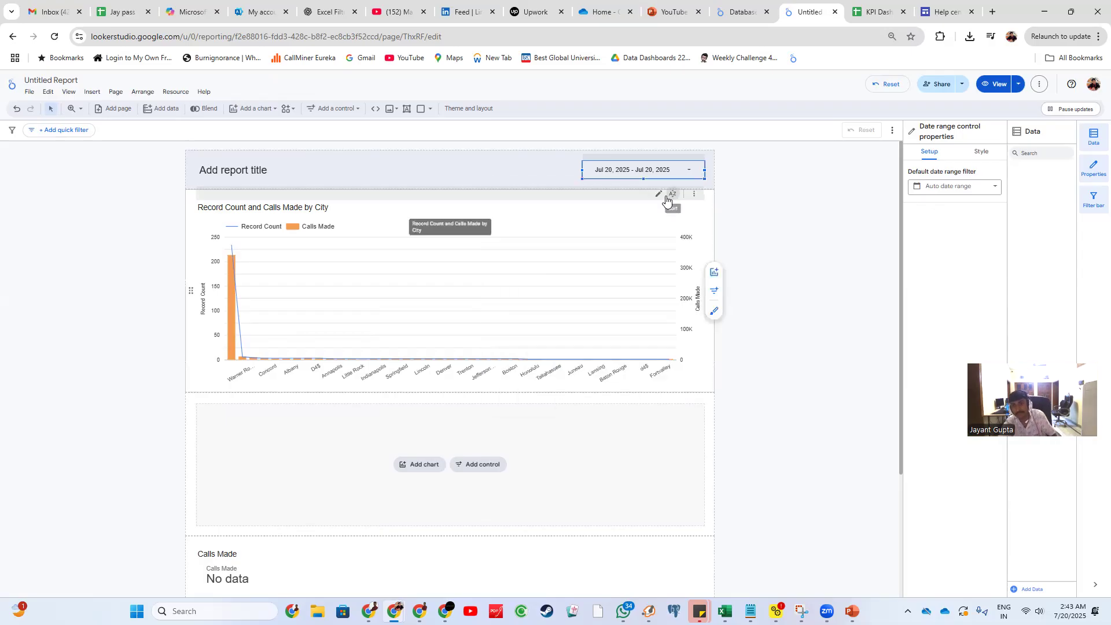
- Try to set the end of the date range to today minus 100 days
{"action": "left_click", "coordinate": [668, 169]}
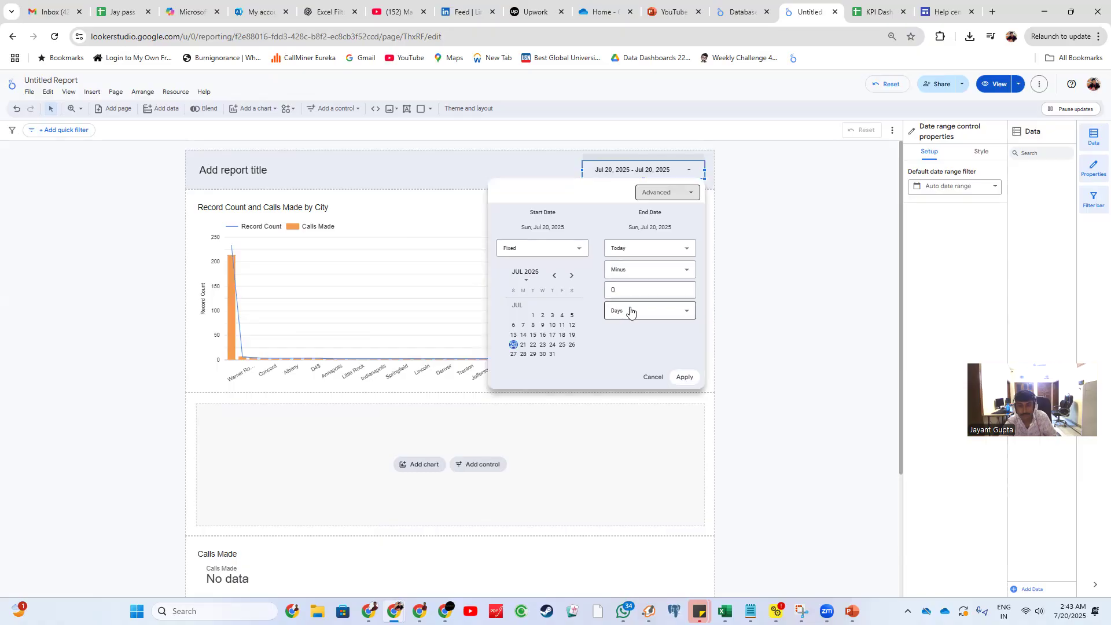
{"action": "left_click", "coordinate": [613, 291]}
{"action": "type", "text": "100"}
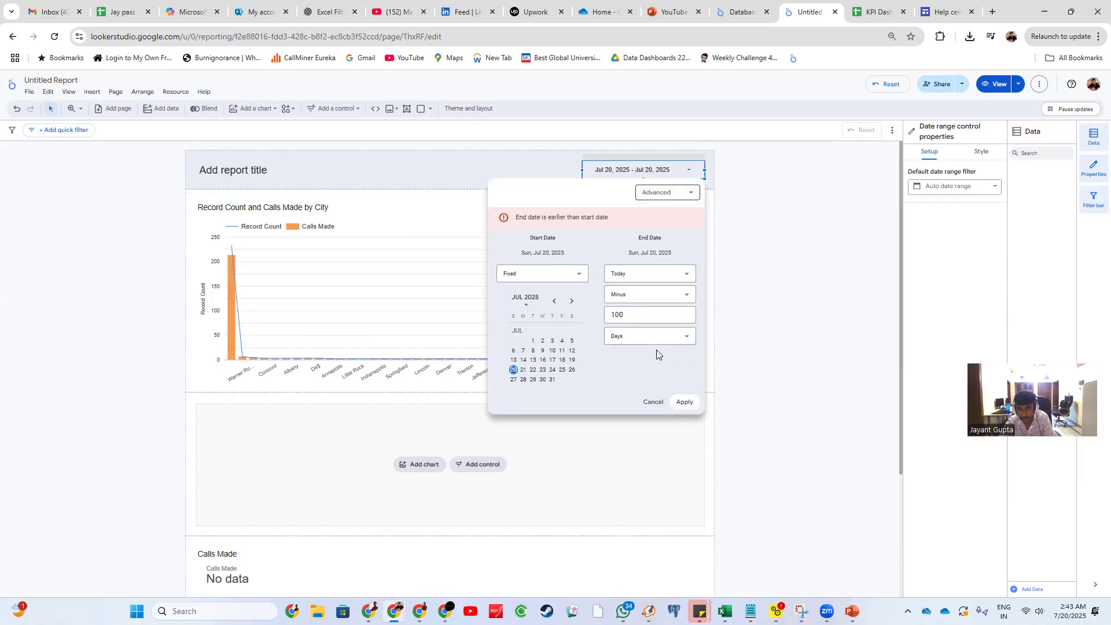
{"action": "left_click_drag", "start_coordinate": [528, 218], "coordinate": [610, 219]}
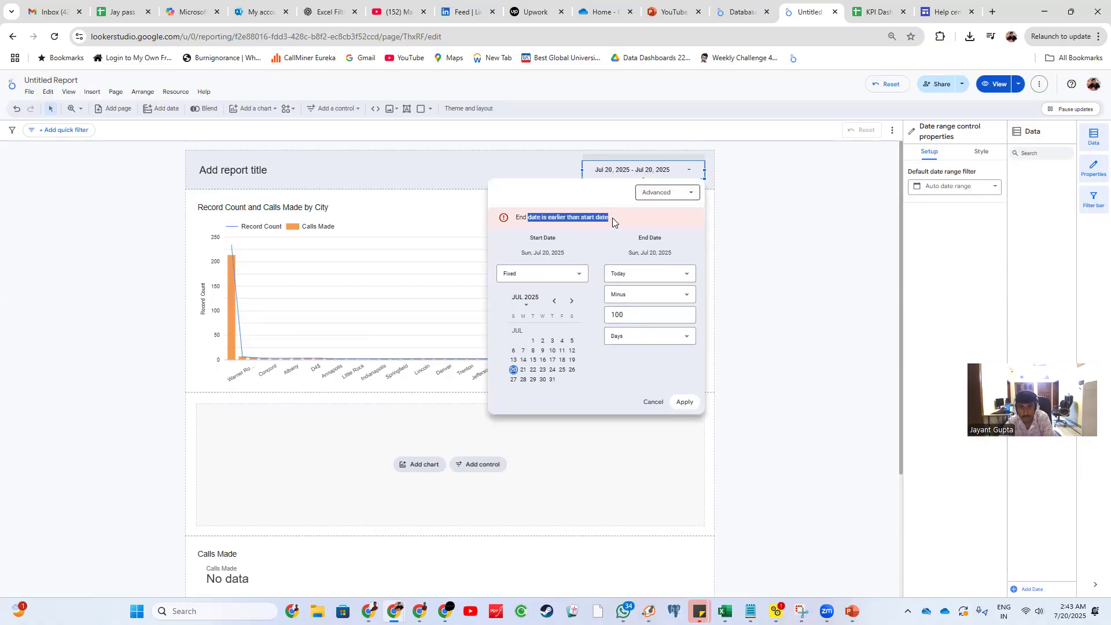
- Try a fixed date range ending August 4, 2023, and close the date picker without applying it
{"action": "left_click", "coordinate": [677, 193]}
{"action": "left_click", "coordinate": [663, 217]}
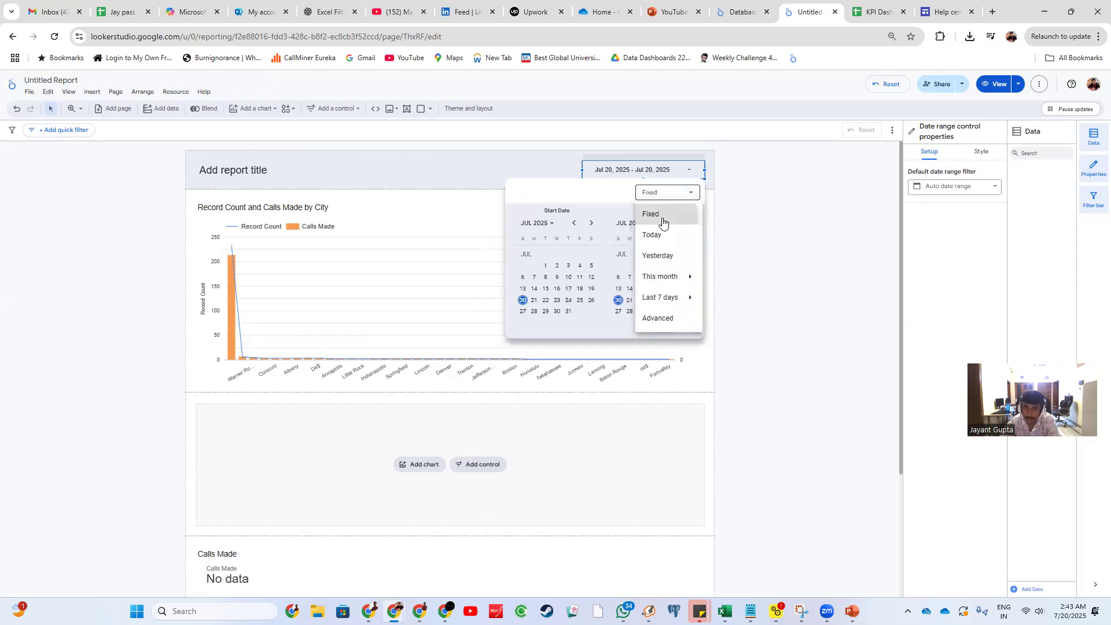
{"action": "left_click", "coordinate": [669, 224]}
{"action": "left_click", "coordinate": [669, 224]}
{"action": "left_click", "coordinate": [669, 225]}
{"action": "left_click", "coordinate": [670, 225]}
{"action": "left_click", "coordinate": [670, 225]}
{"action": "left_click", "coordinate": [671, 226]}
{"action": "left_click", "coordinate": [670, 225]}
{"action": "left_click", "coordinate": [669, 226]}
{"action": "left_click", "coordinate": [670, 226]}
{"action": "left_click", "coordinate": [670, 226]}
{"action": "left_click", "coordinate": [669, 225]}
{"action": "left_click", "coordinate": [669, 226]}
{"action": "left_click", "coordinate": [670, 224]}
{"action": "left_click", "coordinate": [670, 225]}
{"action": "left_click", "coordinate": [669, 225]}
{"action": "left_click", "coordinate": [670, 225]}
{"action": "left_click", "coordinate": [669, 224]}
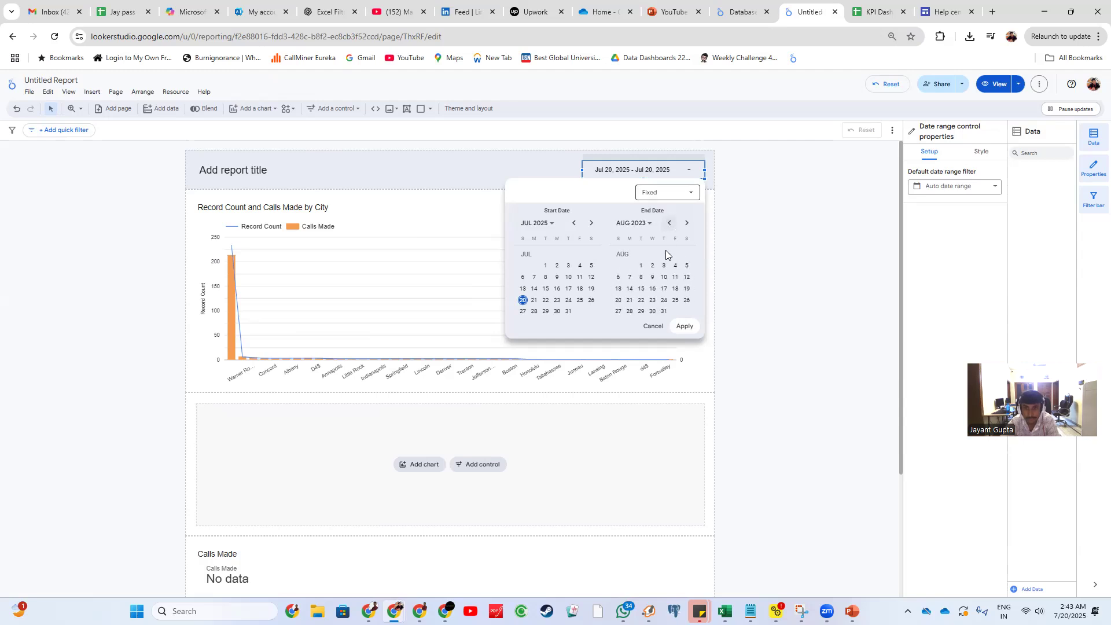
{"action": "left_click", "coordinate": [675, 267]}
{"action": "left_click", "coordinate": [762, 255]}
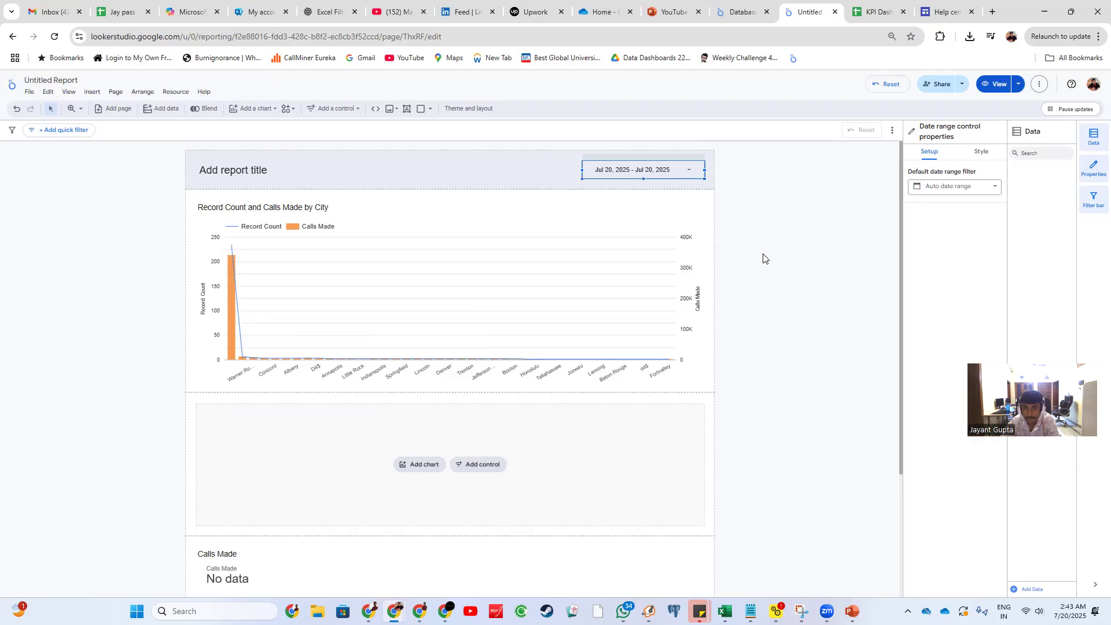
- Check the default date range filter of the date range control and close it unchanged
{"action": "left_click", "coordinate": [689, 172]}
{"action": "left_click", "coordinate": [689, 171]}
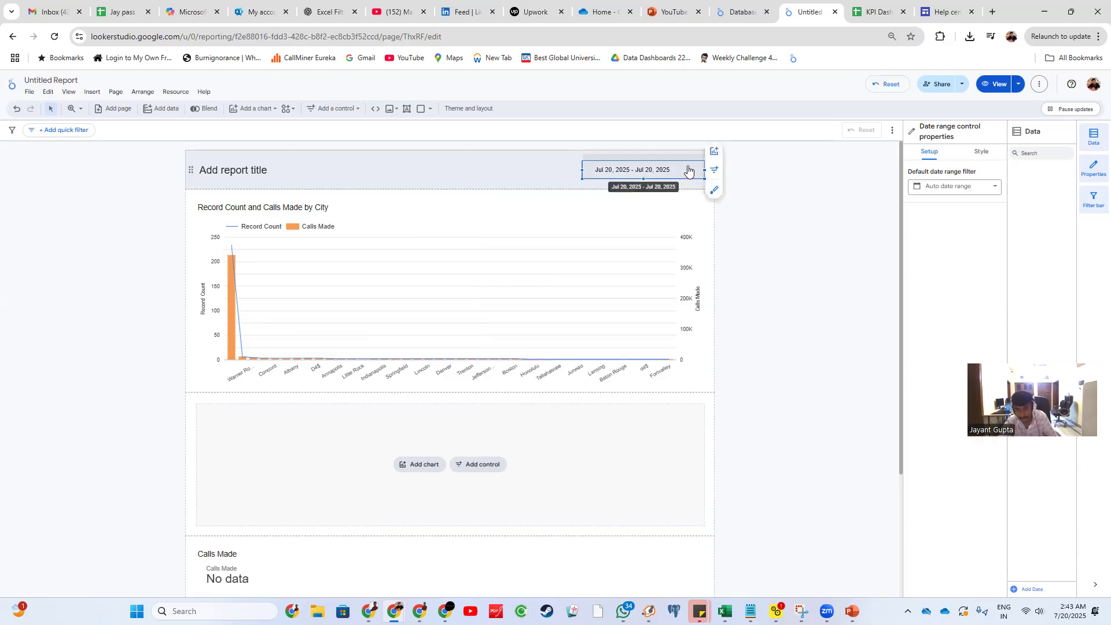
{"action": "left_click", "coordinate": [945, 188]}
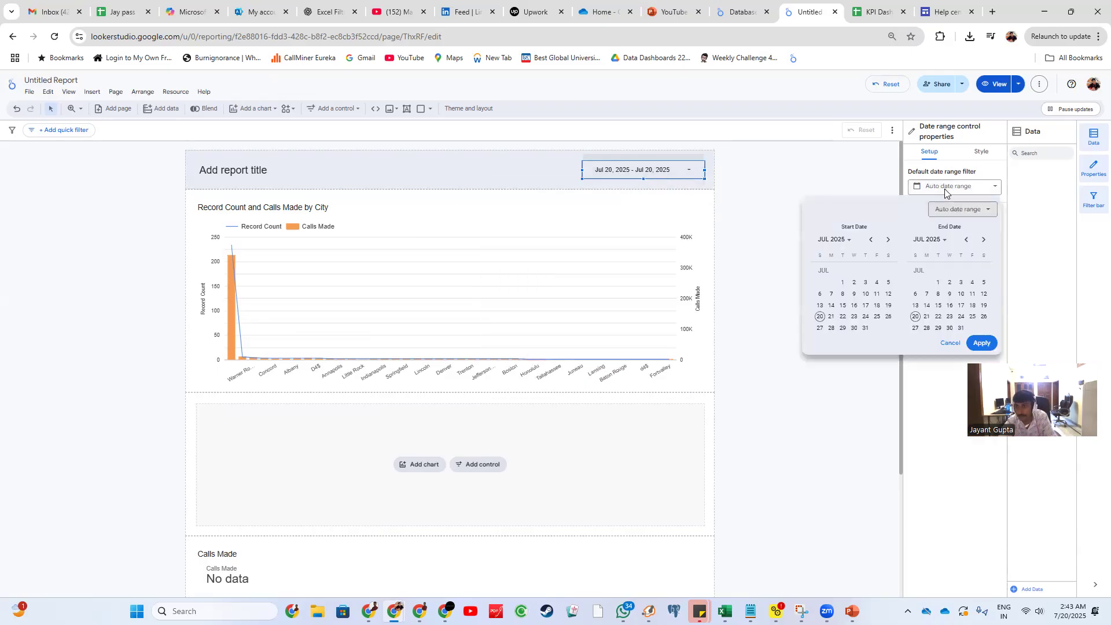
{"action": "left_click", "coordinate": [672, 184]}
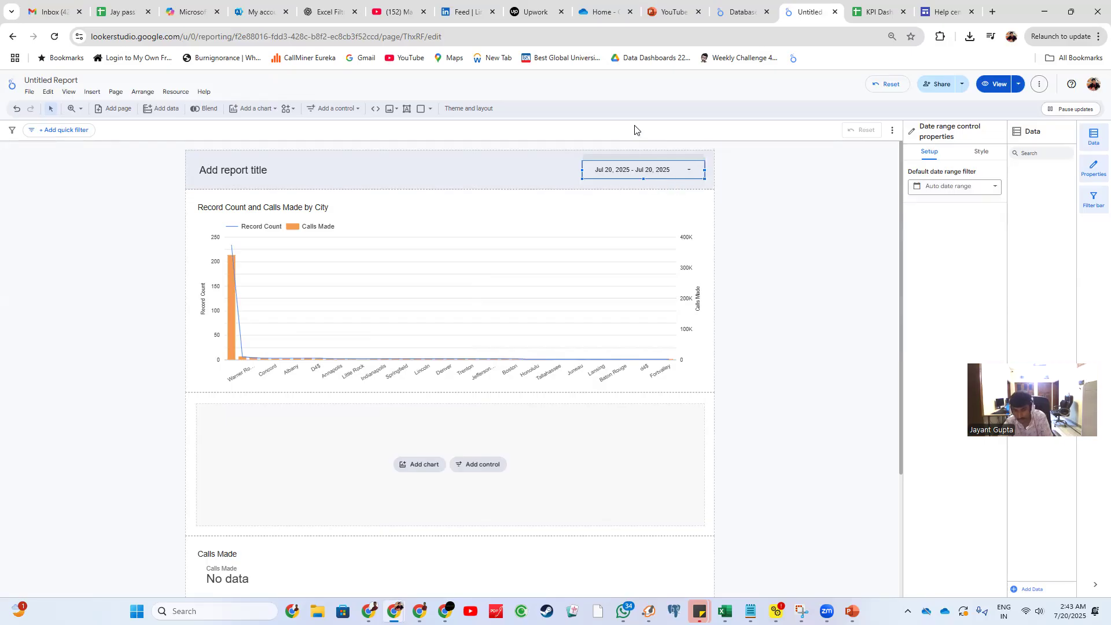
- Delete the date range control from the report header and check the Calls Made scorecard
{"action": "key", "text": "Delete"}
{"action": "scroll", "coordinate": [704, 256], "scroll_direction": "down", "scroll_amount": 3}
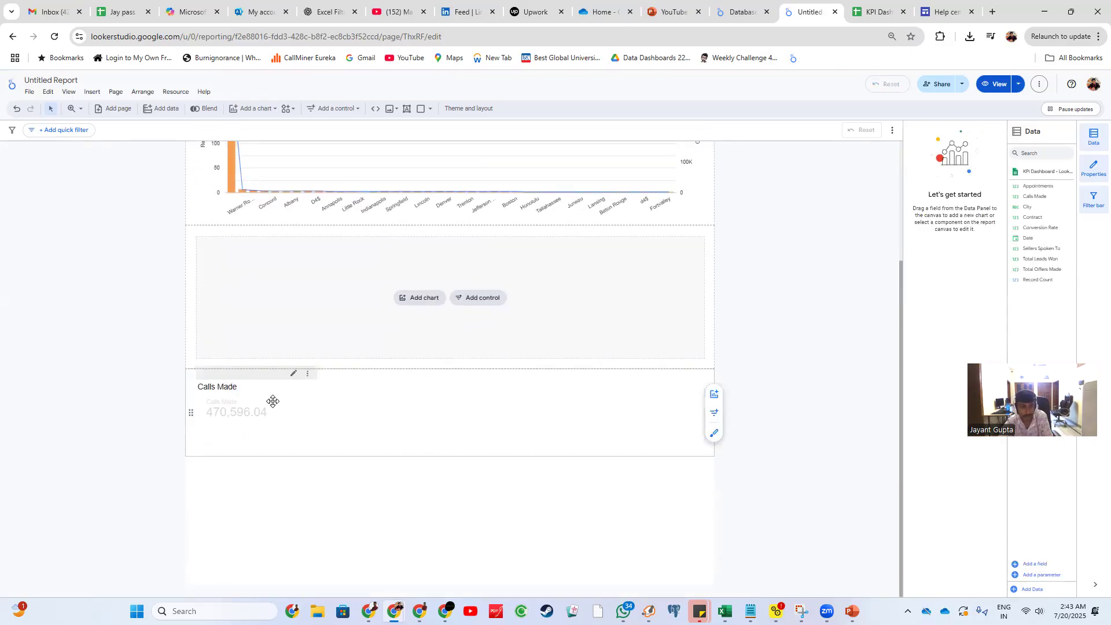
{"action": "scroll", "coordinate": [642, 270], "scroll_direction": "up", "scroll_amount": 3}
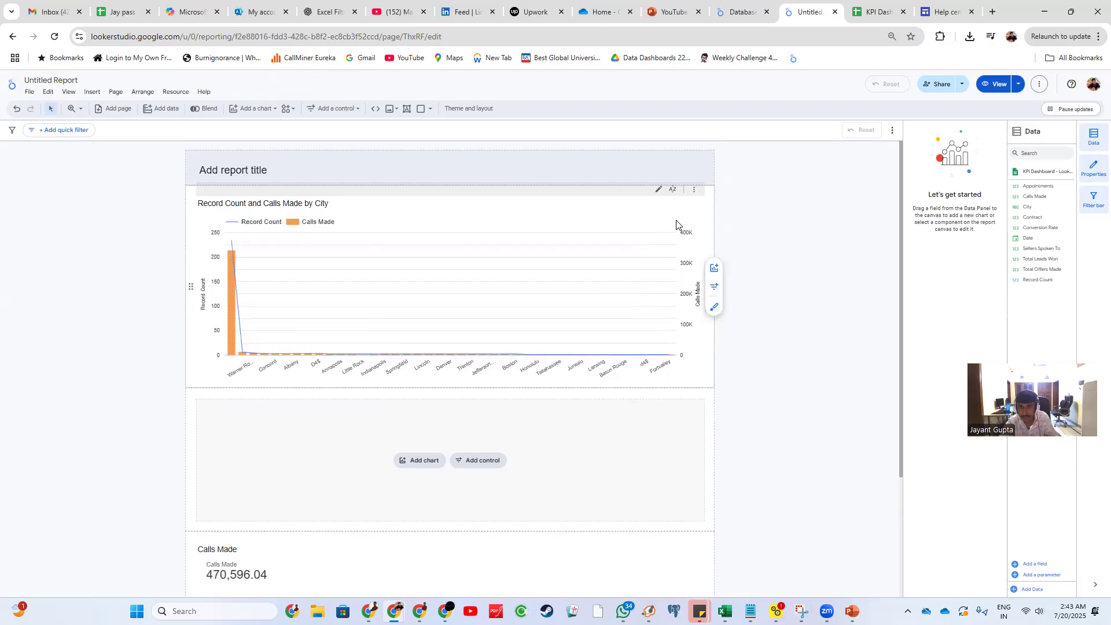
{"action": "left_click", "coordinate": [662, 164]}
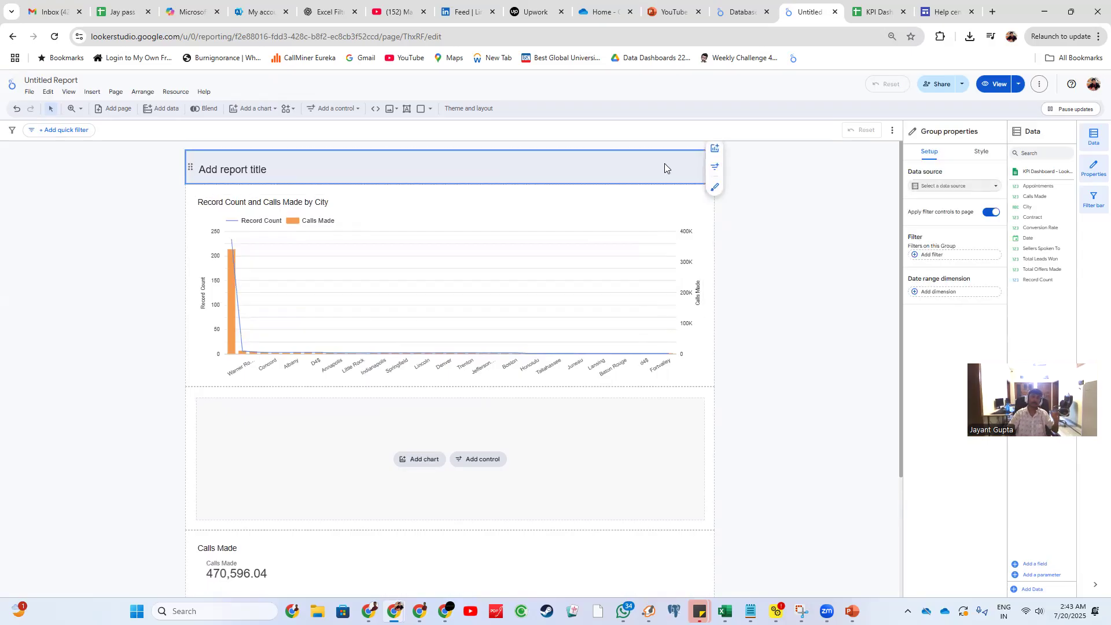
{"action": "left_click", "coordinate": [774, 195]}
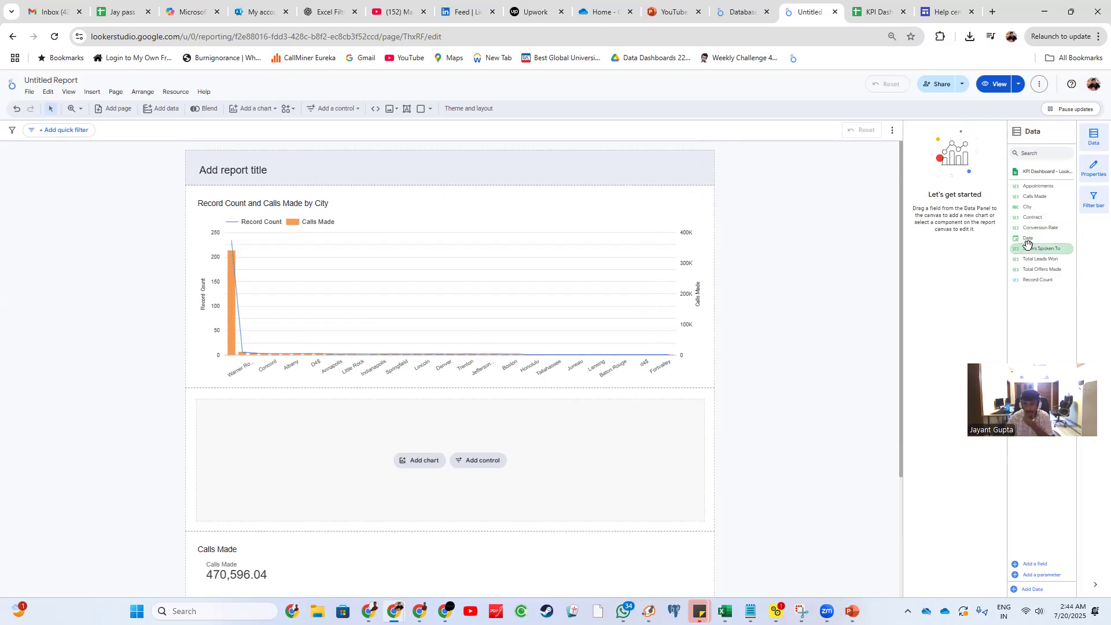
{"action": "left_click", "coordinate": [683, 196]}
{"action": "left_click", "coordinate": [691, 165]}
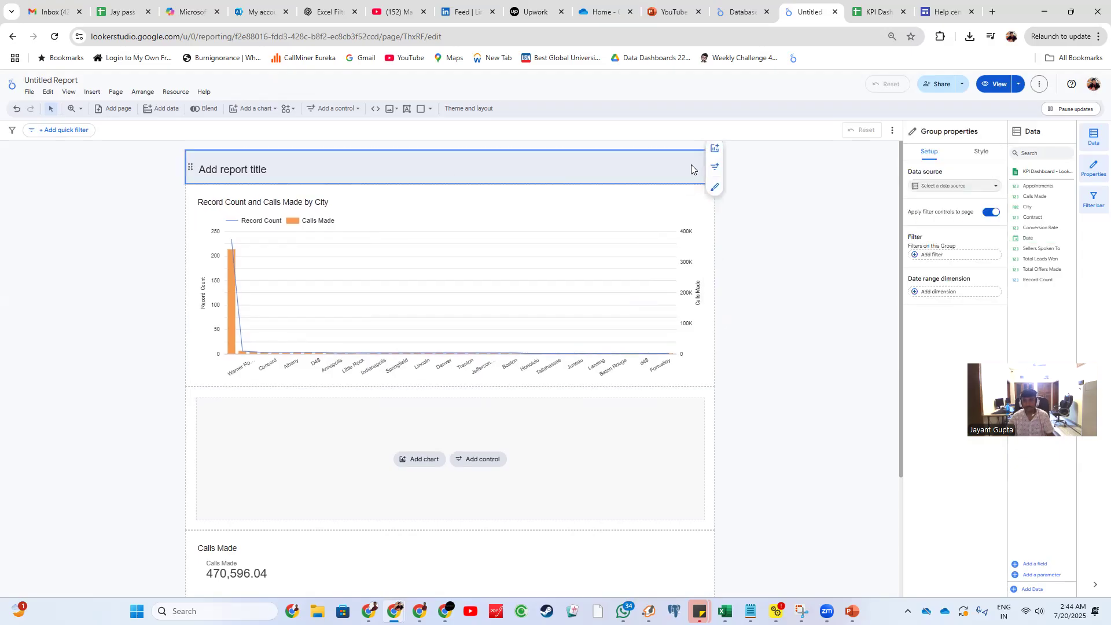
{"action": "left_click", "coordinate": [806, 203]}
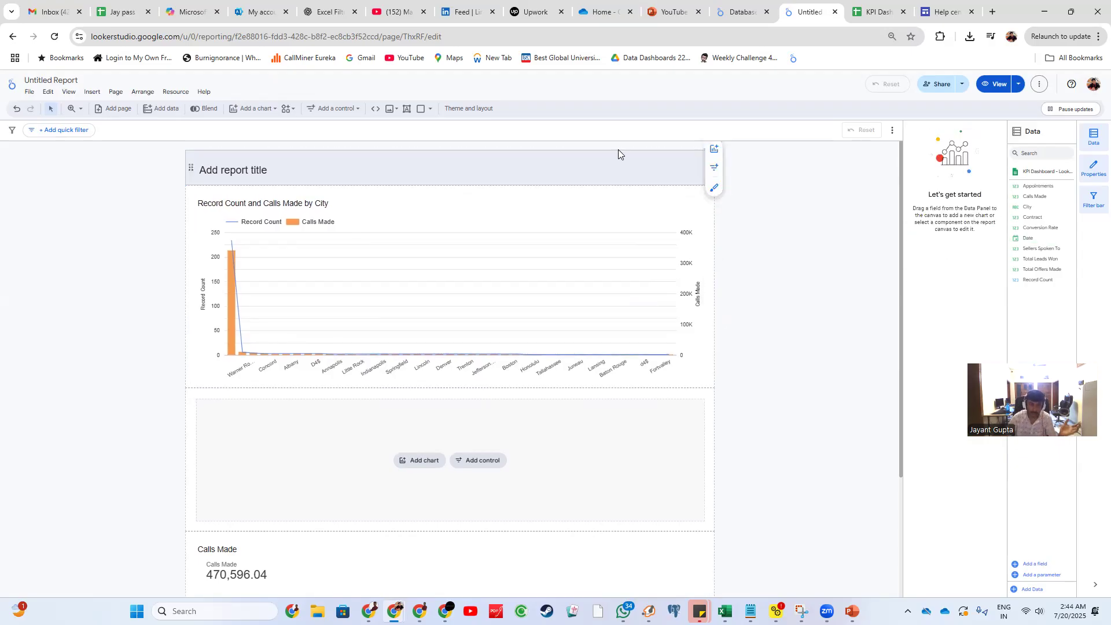
- Select the Calls Made scorecard and compare it with the Cash Collected card in the Template sales report
{"action": "scroll", "coordinate": [481, 337], "scroll_direction": "down", "scroll_amount": 3}
{"action": "left_click", "coordinate": [237, 406]}
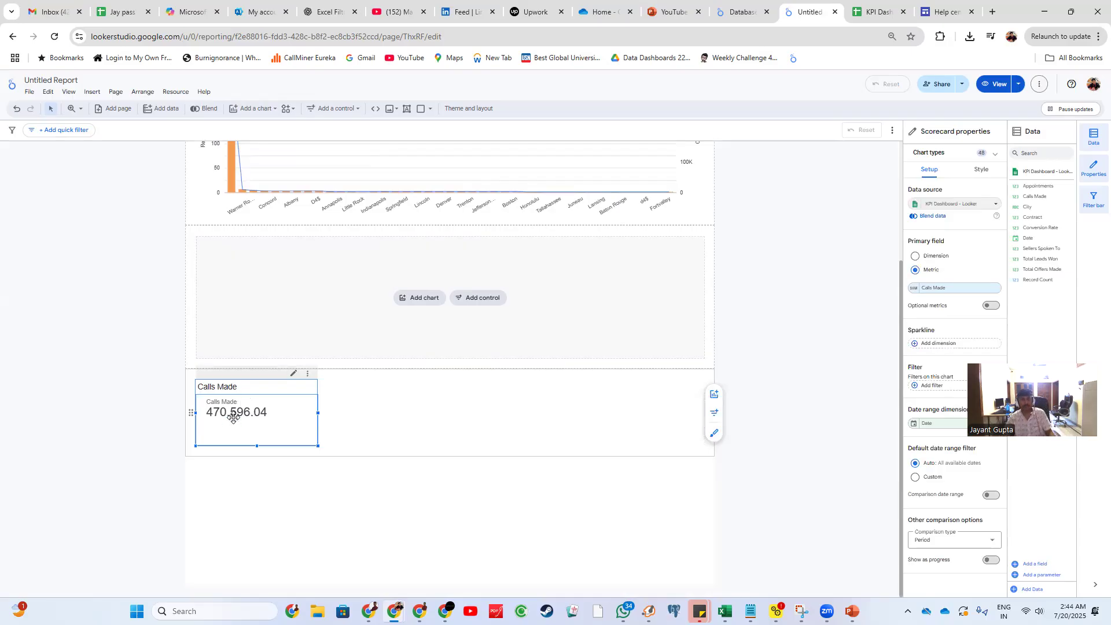
{"action": "key", "text": "alt+Tab"}
{"action": "scroll", "coordinate": [122, 258], "scroll_direction": "up", "scroll_amount": 8}
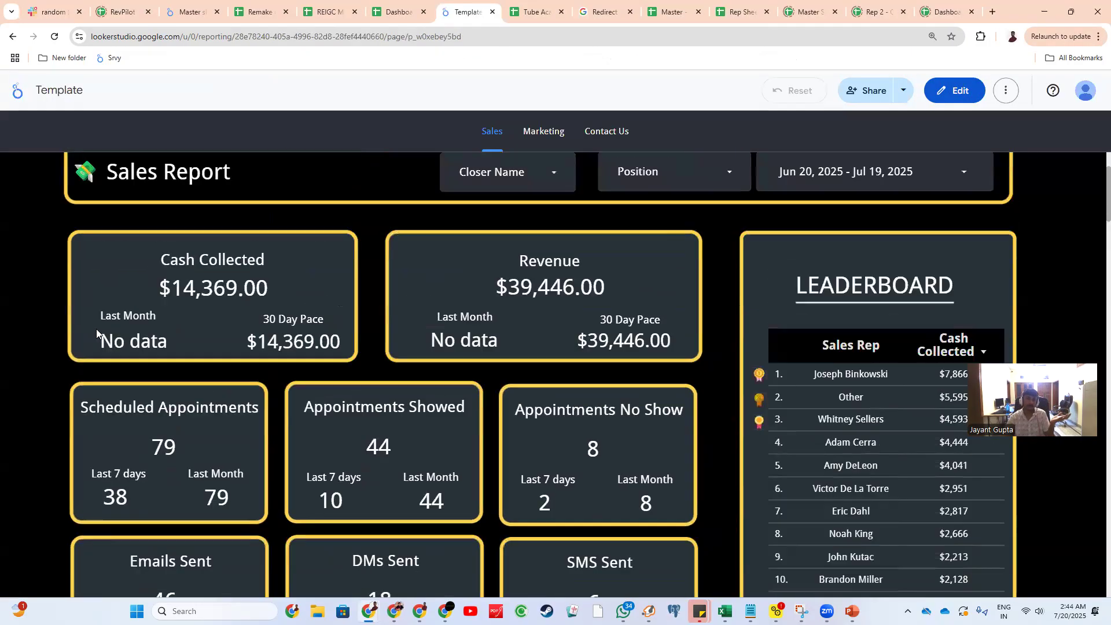
{"action": "scroll", "coordinate": [236, 443], "scroll_direction": "up", "scroll_amount": 2}
{"action": "left_click_drag", "start_coordinate": [260, 422], "coordinate": [290, 404]}
{"action": "left_click", "coordinate": [251, 406]}
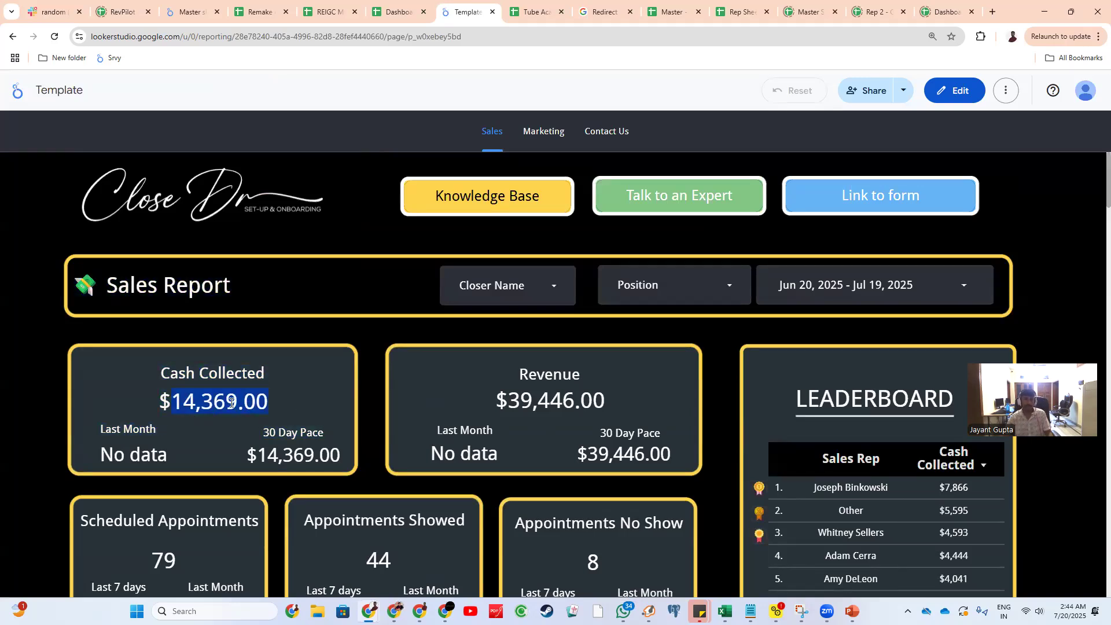
- Return to the Untitled Report and open the list of chart types that can be added
{"action": "key", "text": "alt+Tab"}
{"action": "left_click", "coordinate": [127, 280]}
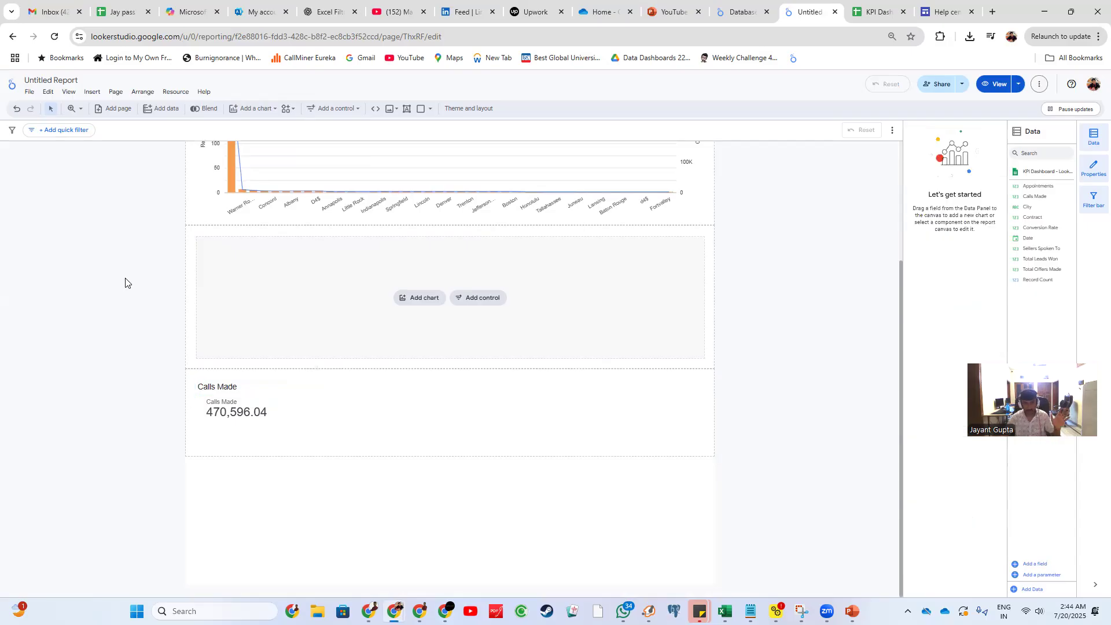
{"action": "scroll", "coordinate": [125, 283], "scroll_direction": "up", "scroll_amount": 3}
{"action": "left_click", "coordinate": [275, 109]}
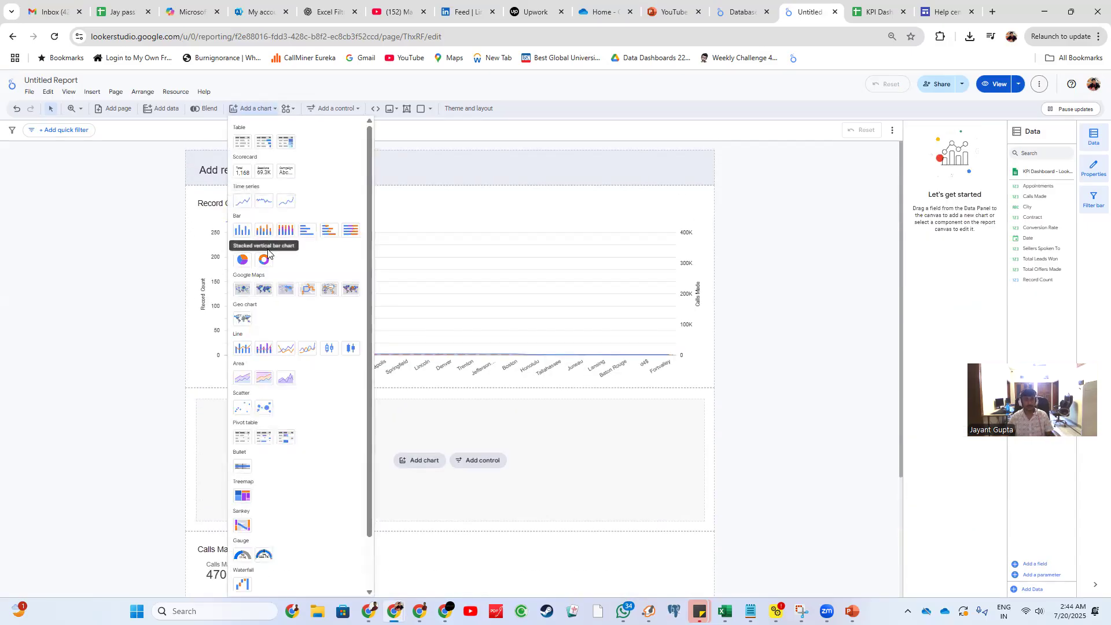
- Switch to the Template report, open it for editing and select the Revenue Timeline chart
{"action": "key", "text": "alt+Tab"}
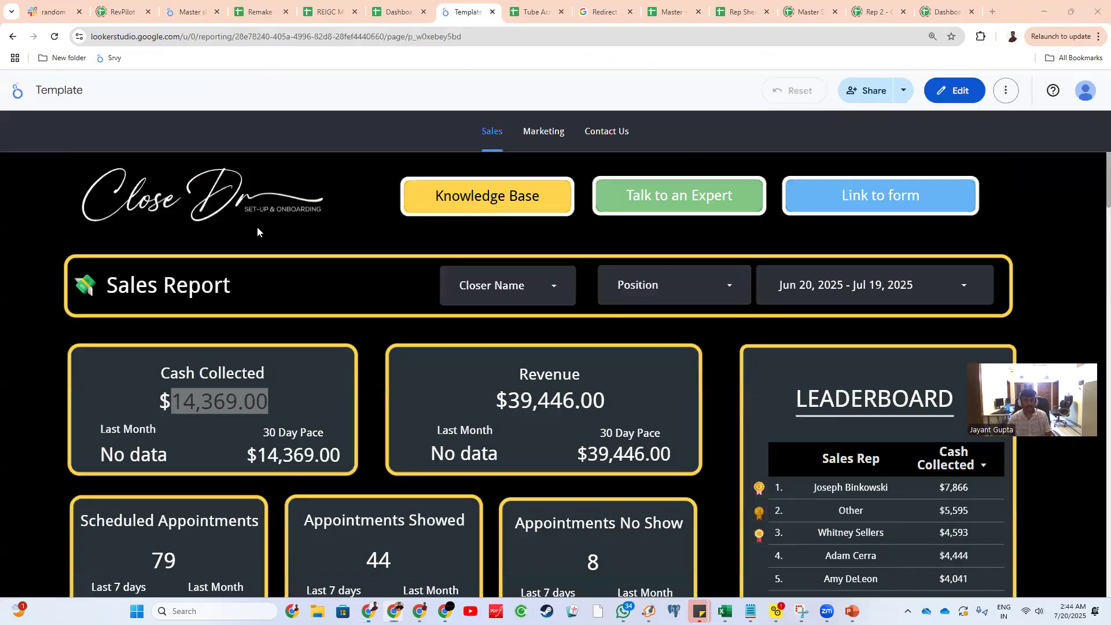
{"action": "scroll", "coordinate": [343, 385], "scroll_direction": "down", "scroll_amount": 10}
{"action": "scroll", "coordinate": [30, 360], "scroll_direction": "down", "scroll_amount": 20}
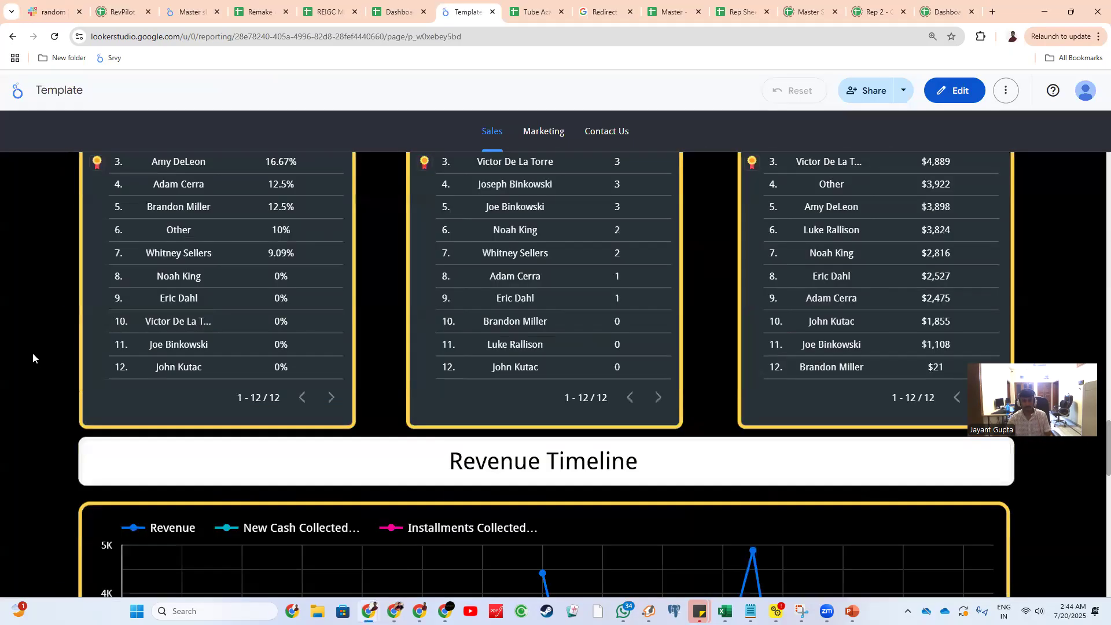
{"action": "scroll", "coordinate": [32, 353], "scroll_direction": "down", "scroll_amount": 10}
{"action": "left_click", "coordinate": [955, 90]}
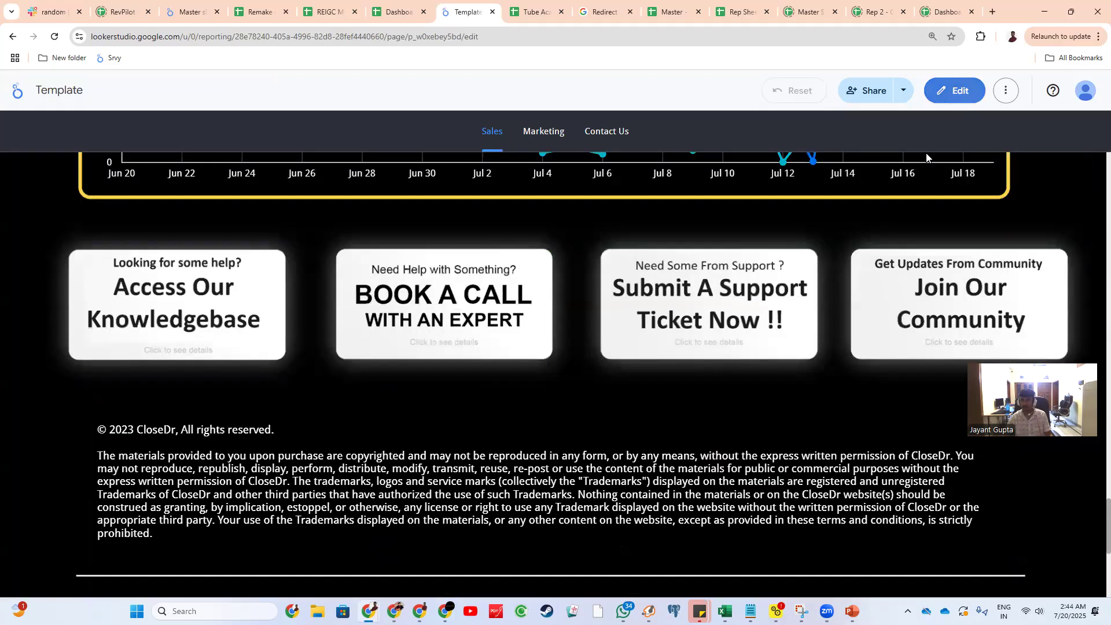
{"action": "scroll", "coordinate": [578, 272], "scroll_direction": "up", "scroll_amount": 4}
{"action": "left_click", "coordinate": [436, 315]}
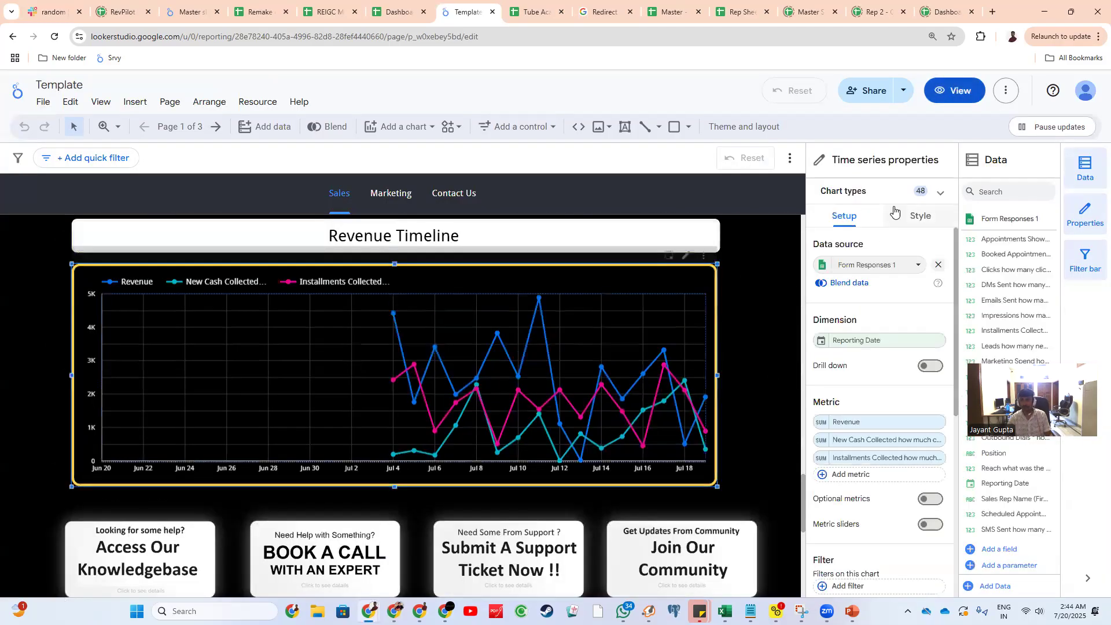
- Change the Revenue Timeline time series chart to a vertical bar chart
{"action": "left_click", "coordinate": [885, 193]}
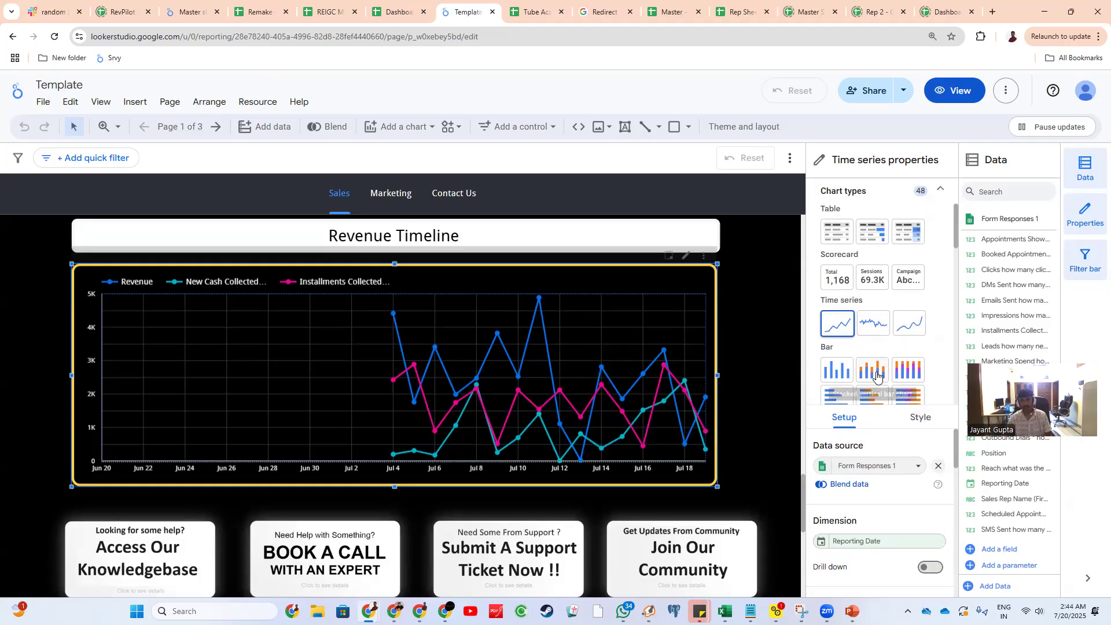
{"action": "scroll", "coordinate": [874, 342], "scroll_direction": "down", "scroll_amount": 1}
{"action": "left_click", "coordinate": [844, 313]}
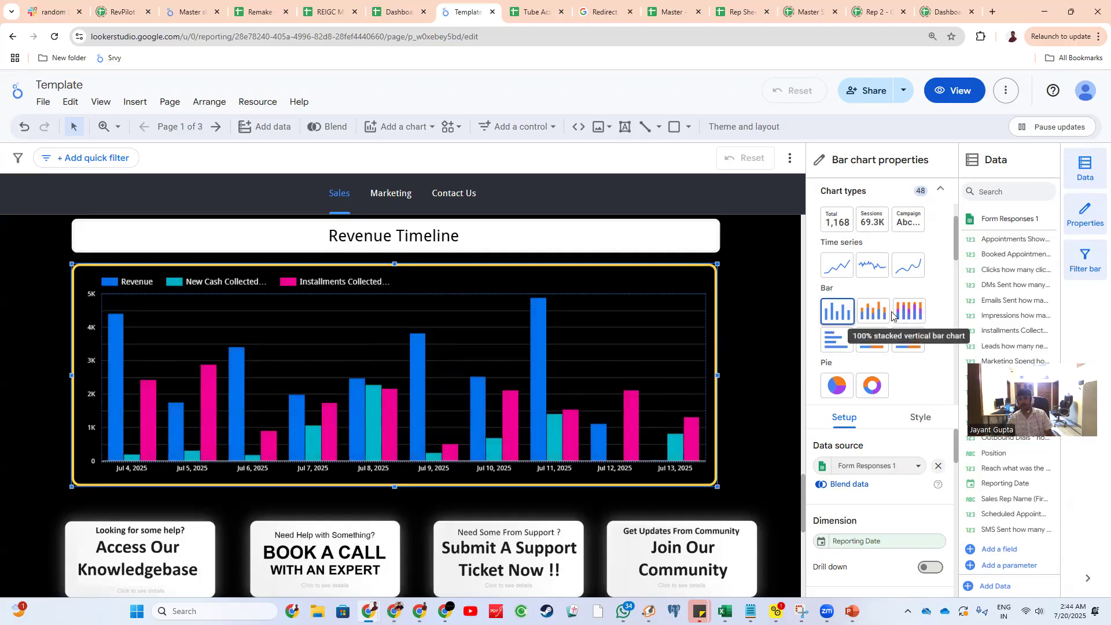
- Browse the remaining chart types, from pie and map charts through pivot tables and gauges to timeline and funnel
{"action": "scroll", "coordinate": [855, 329], "scroll_direction": "down", "scroll_amount": 1}
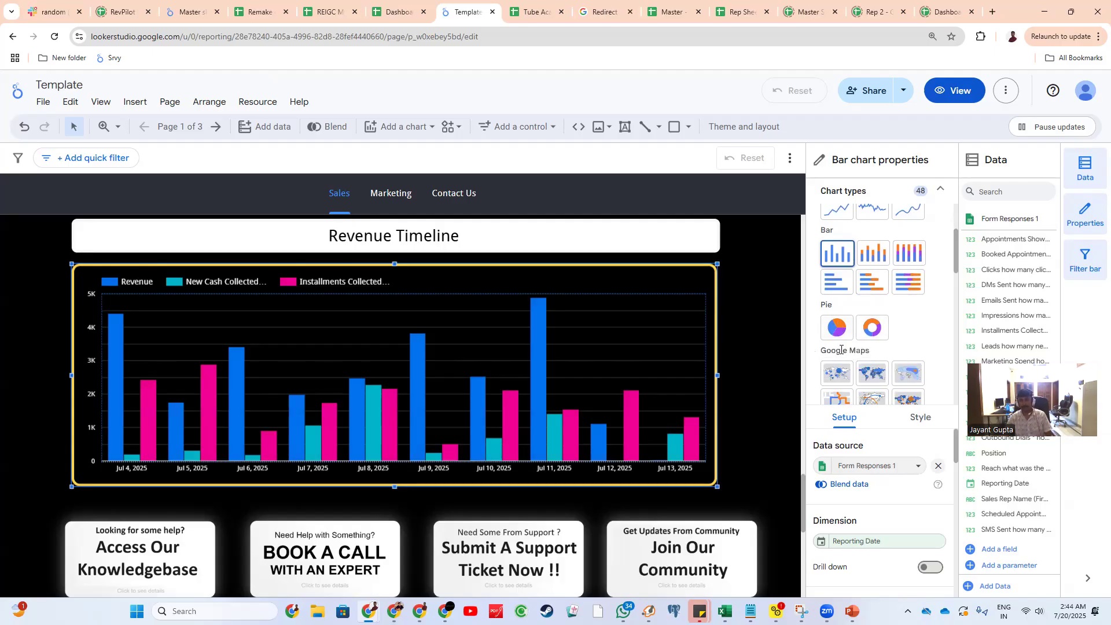
{"action": "scroll", "coordinate": [843, 351], "scroll_direction": "down", "scroll_amount": 2}
{"action": "scroll", "coordinate": [842, 348], "scroll_direction": "down", "scroll_amount": 1}
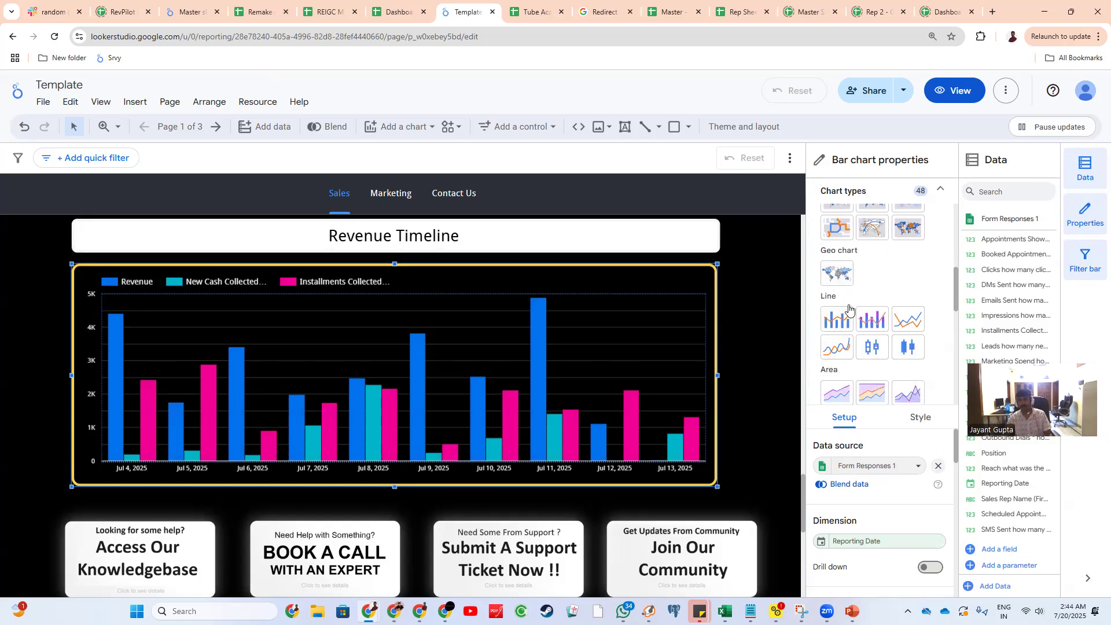
{"action": "scroll", "coordinate": [845, 335], "scroll_direction": "down", "scroll_amount": 3}
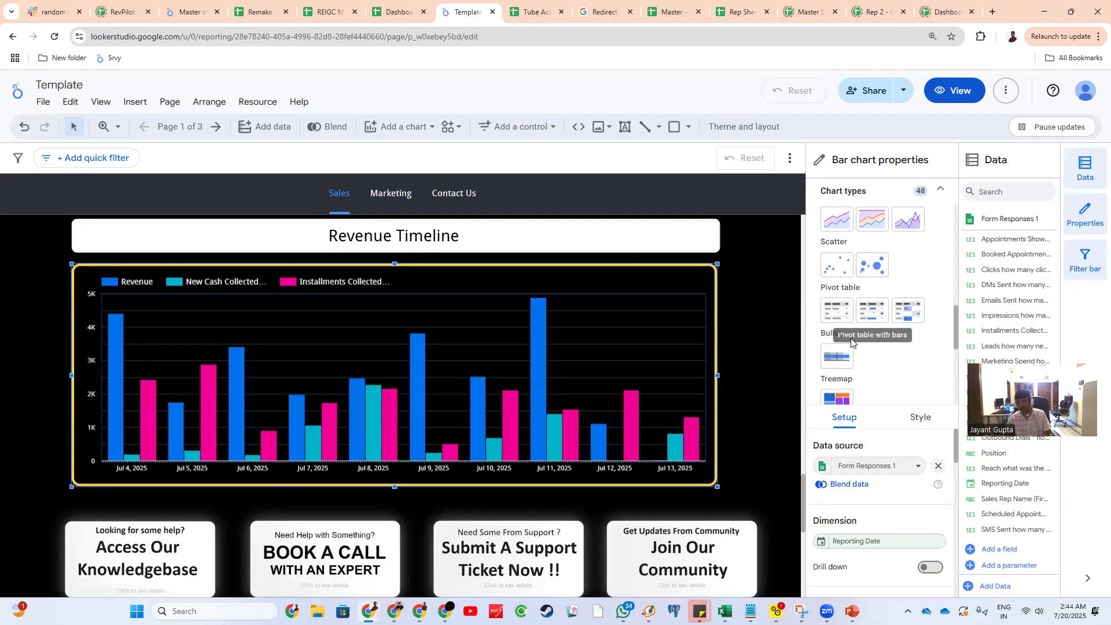
{"action": "scroll", "coordinate": [833, 382], "scroll_direction": "down", "scroll_amount": 5}
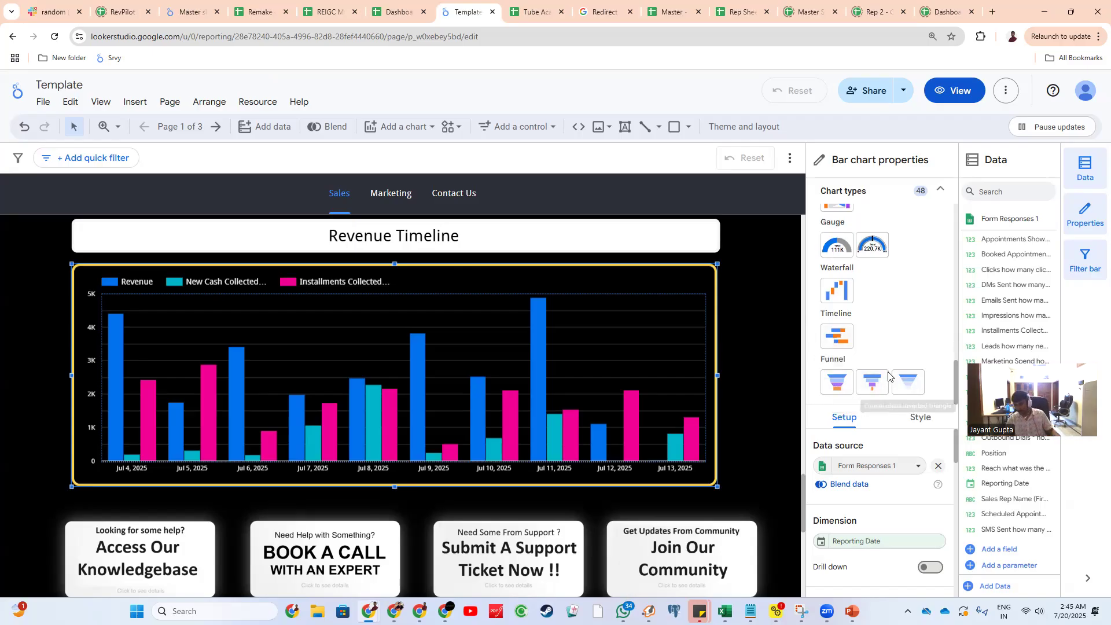
{"action": "scroll", "coordinate": [842, 389], "scroll_direction": "up", "scroll_amount": 3}
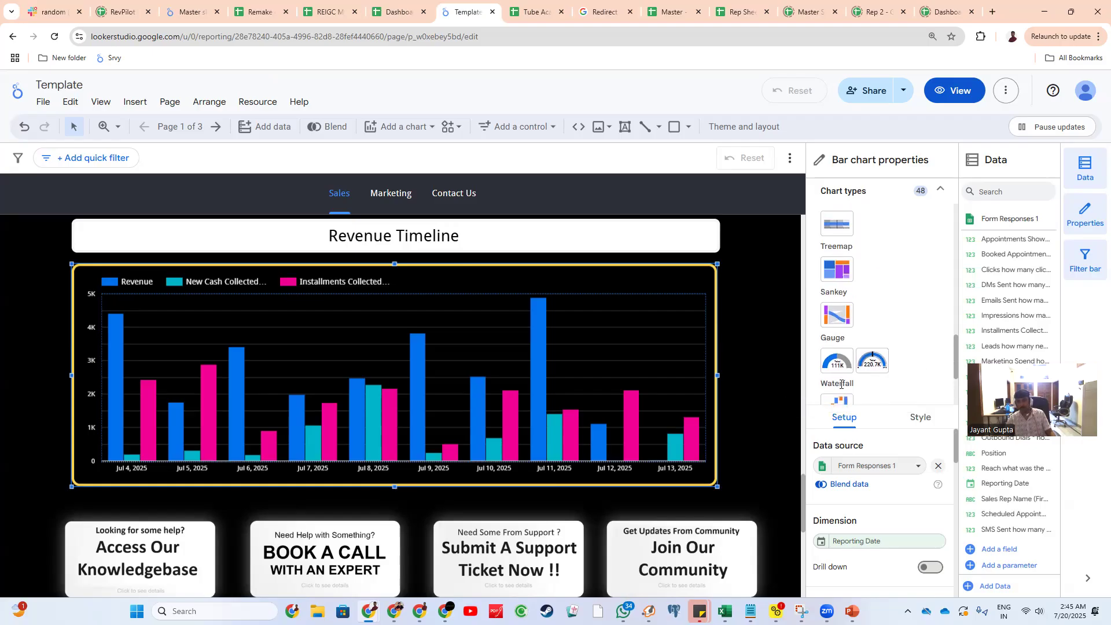
{"action": "scroll", "coordinate": [886, 363], "scroll_direction": "down", "scroll_amount": 3}
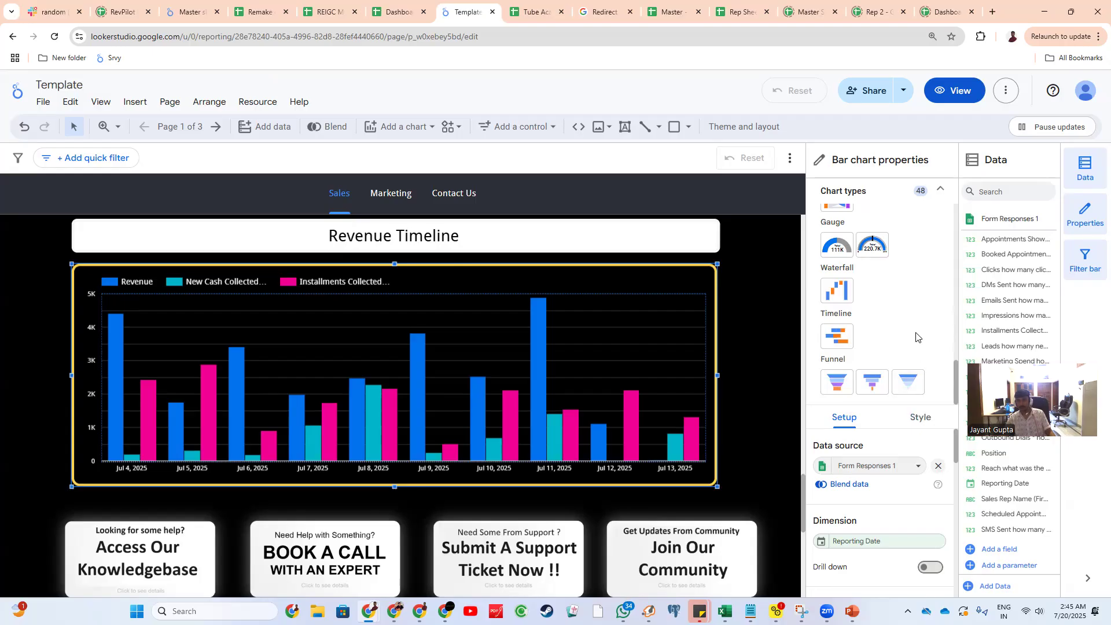
- Deselect the Revenue Timeline chart and examine the sales funnel graphic above the leaderboards
{"action": "left_click", "coordinate": [768, 294]}
{"action": "scroll", "coordinate": [764, 303], "scroll_direction": "up", "scroll_amount": 3}
{"action": "scroll", "coordinate": [764, 303], "scroll_direction": "up", "scroll_amount": 10}
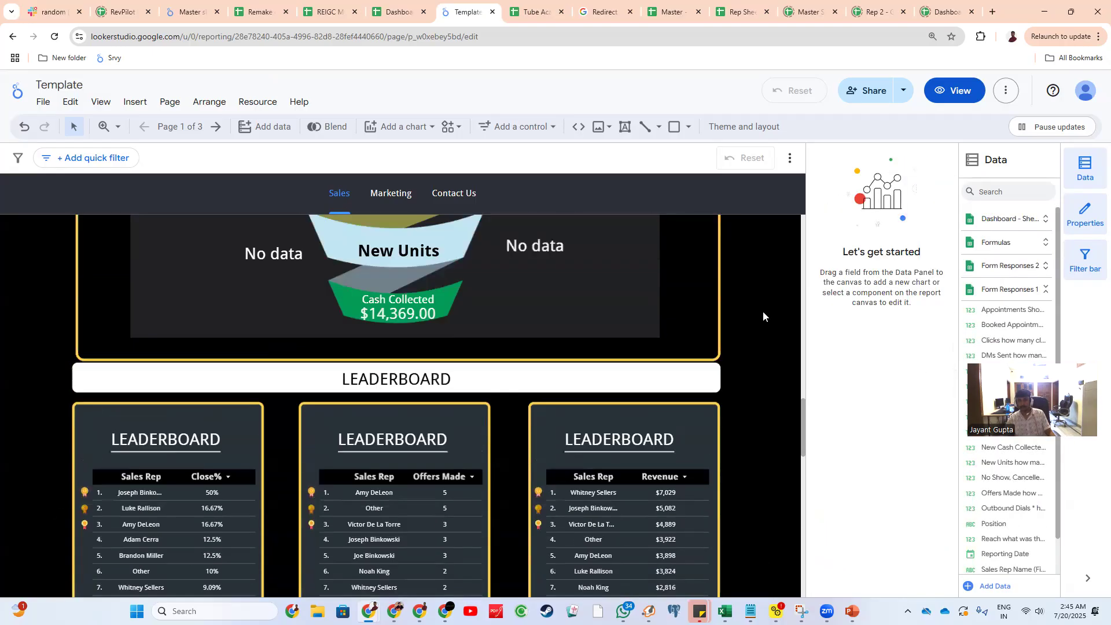
{"action": "scroll", "coordinate": [420, 353], "scroll_direction": "down", "scroll_amount": 6}
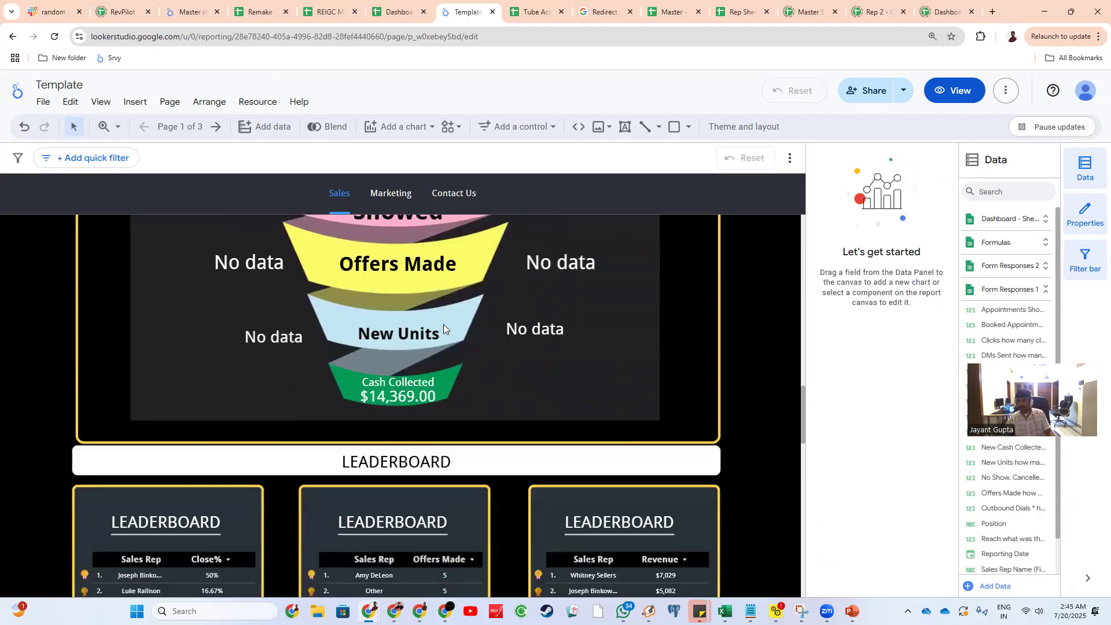
{"action": "scroll", "coordinate": [444, 359], "scroll_direction": "up", "scroll_amount": 4}
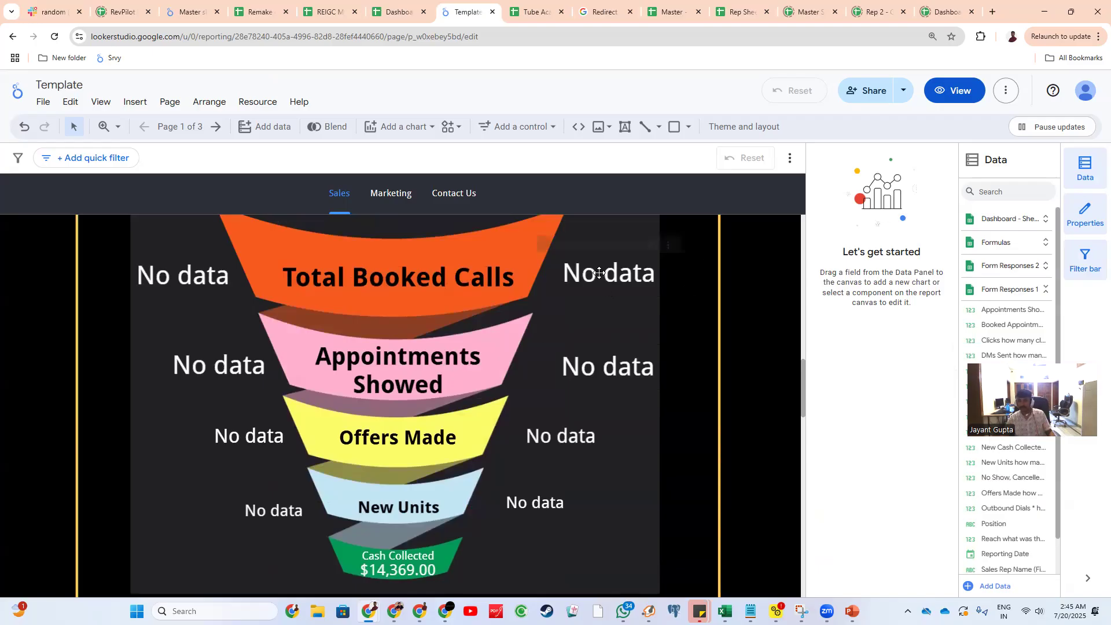
- Inspect how the sales funnel is built by selecting its Total Booked Calls metric and background image, and clear the selection
{"action": "left_click", "coordinate": [571, 282]}
{"action": "left_click", "coordinate": [344, 258]}
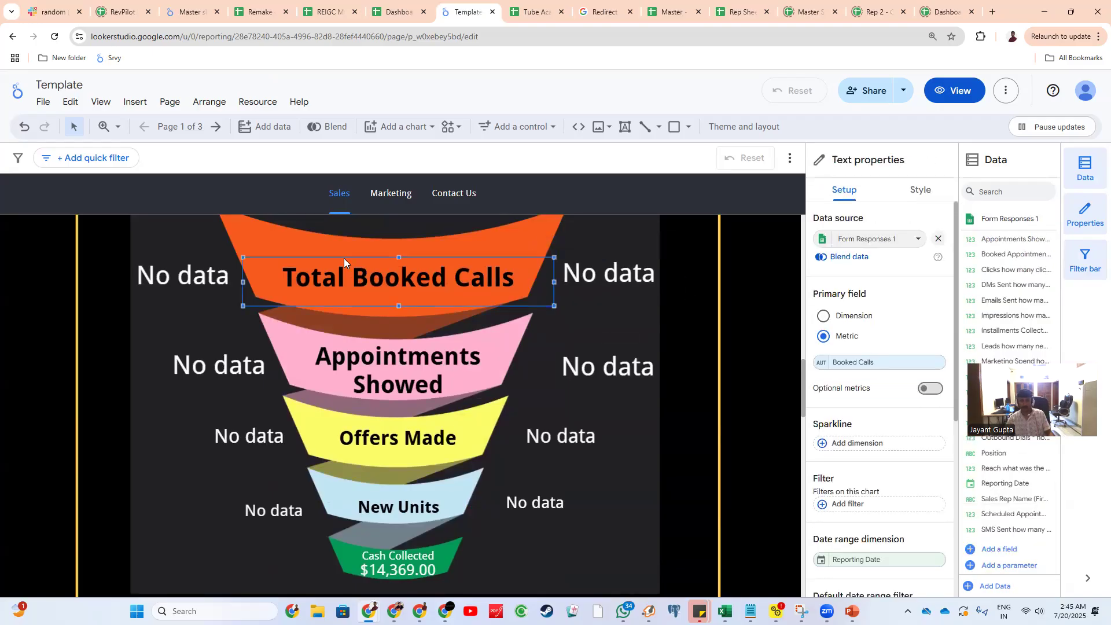
{"action": "left_click", "coordinate": [330, 241]}
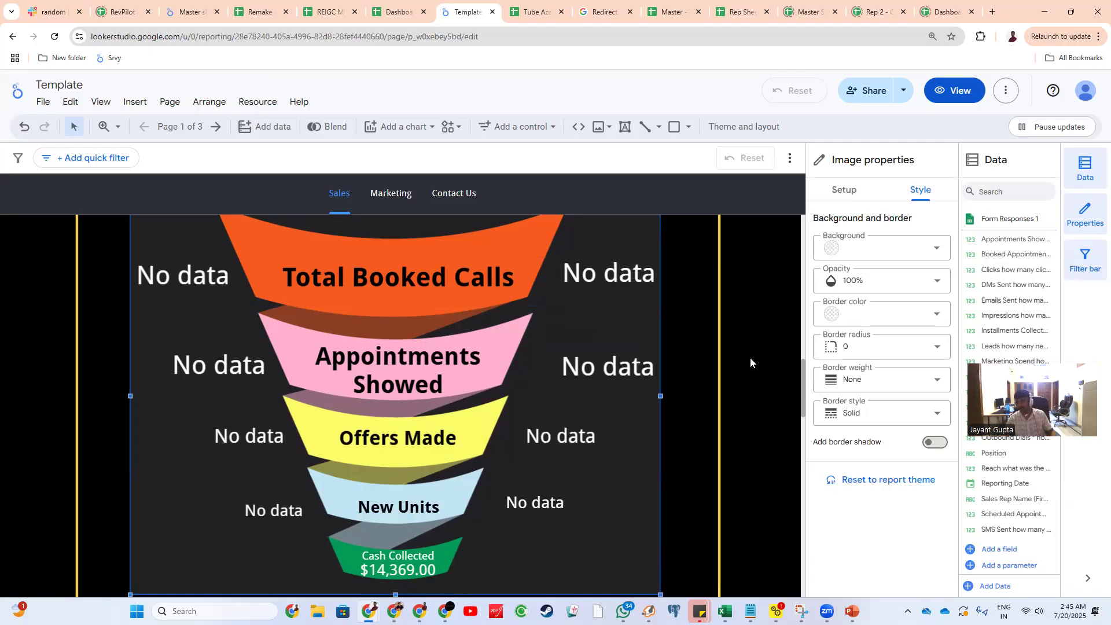
{"action": "left_click", "coordinate": [766, 303]}
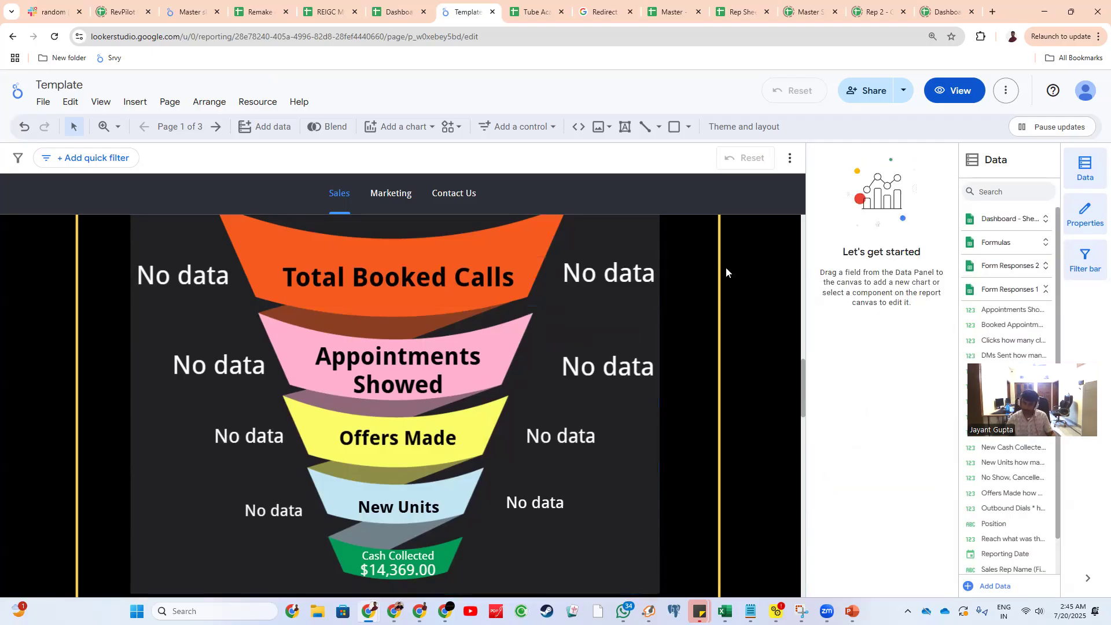
- Change the Revenue Timeline bar chart to an inverted triangle funnel chart
{"action": "scroll", "coordinate": [726, 272], "scroll_direction": "down", "scroll_amount": 10}
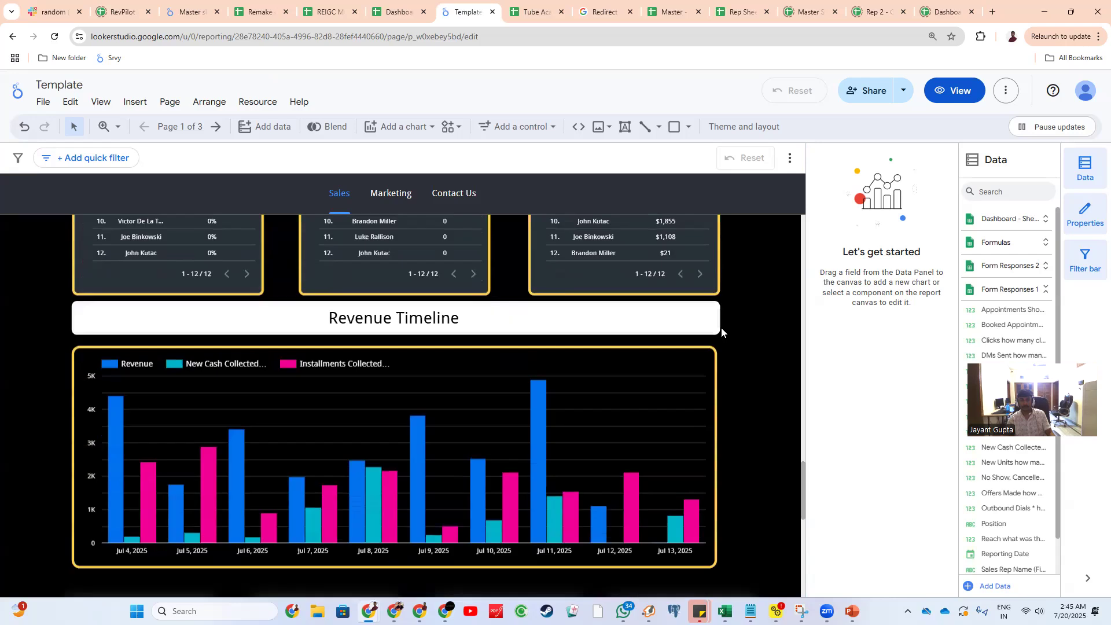
{"action": "scroll", "coordinate": [721, 328], "scroll_direction": "down", "scroll_amount": 1}
{"action": "left_click", "coordinate": [585, 300]}
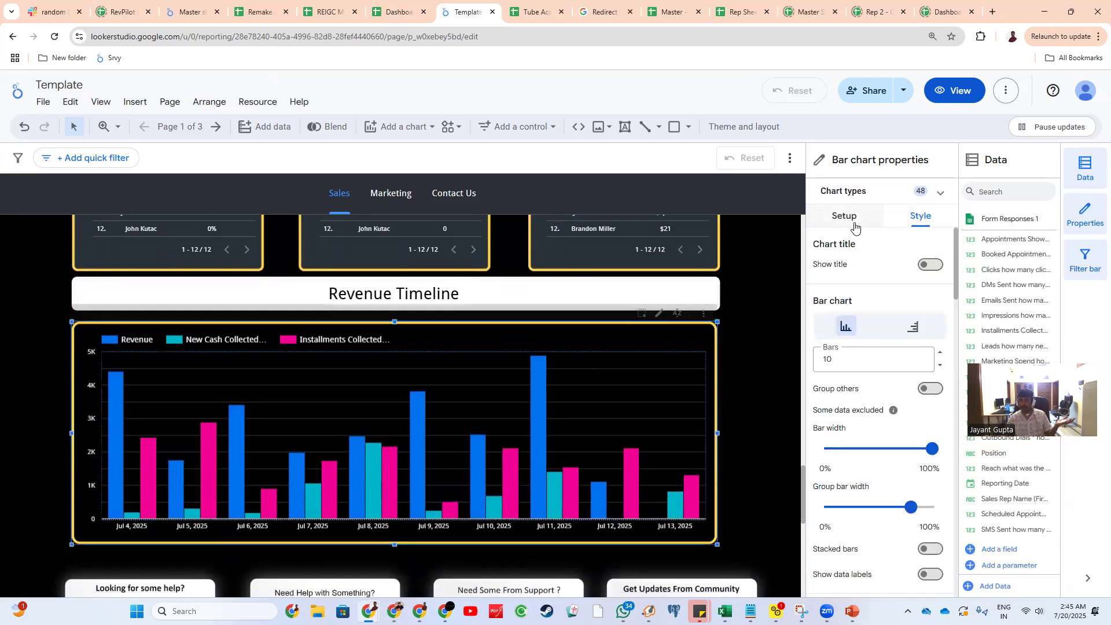
{"action": "left_click", "coordinate": [870, 194]}
{"action": "scroll", "coordinate": [863, 373], "scroll_direction": "down", "scroll_amount": 3}
{"action": "scroll", "coordinate": [863, 374], "scroll_direction": "down", "scroll_amount": 6}
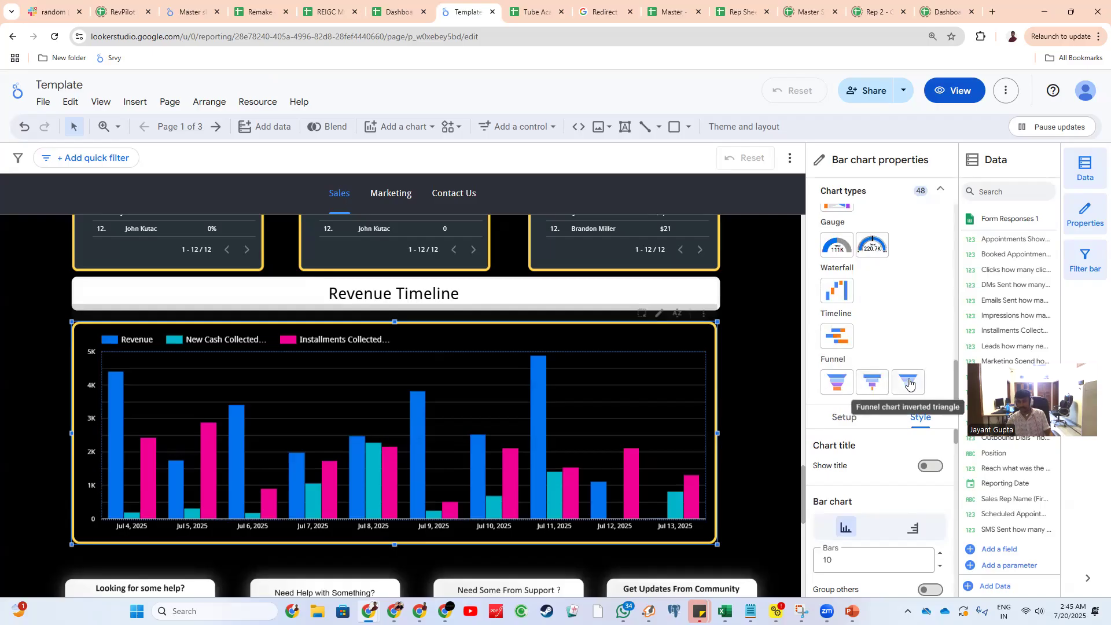
{"action": "left_click", "coordinate": [909, 385]}
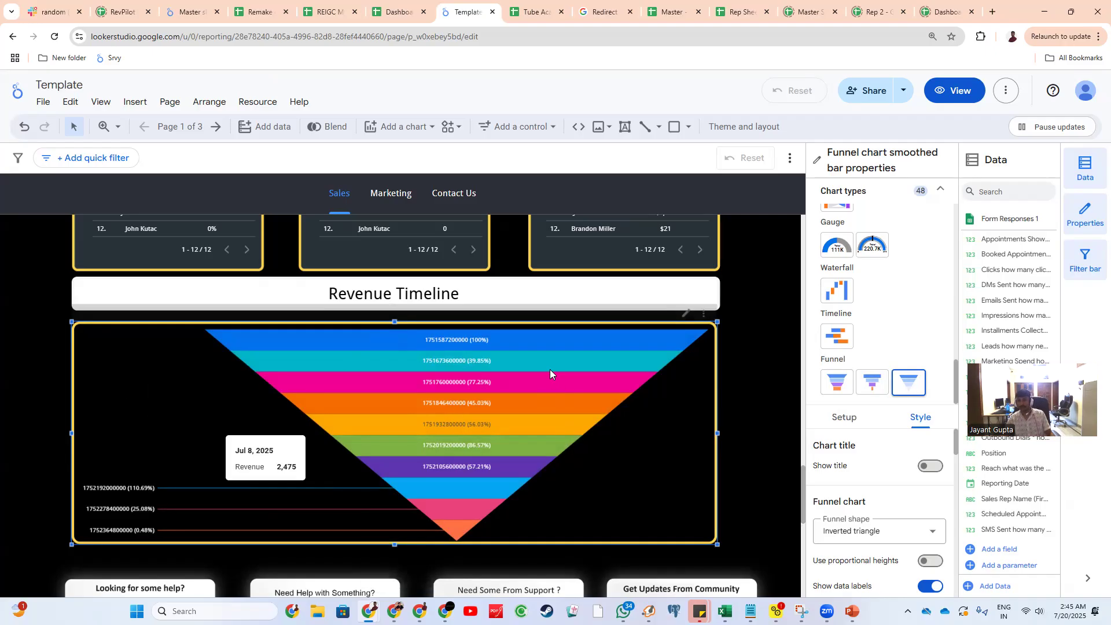
- Undo the funnel and bar chart type changes on the Revenue Timeline chart to restore the time series
{"action": "key", "text": "ctrl+z"}
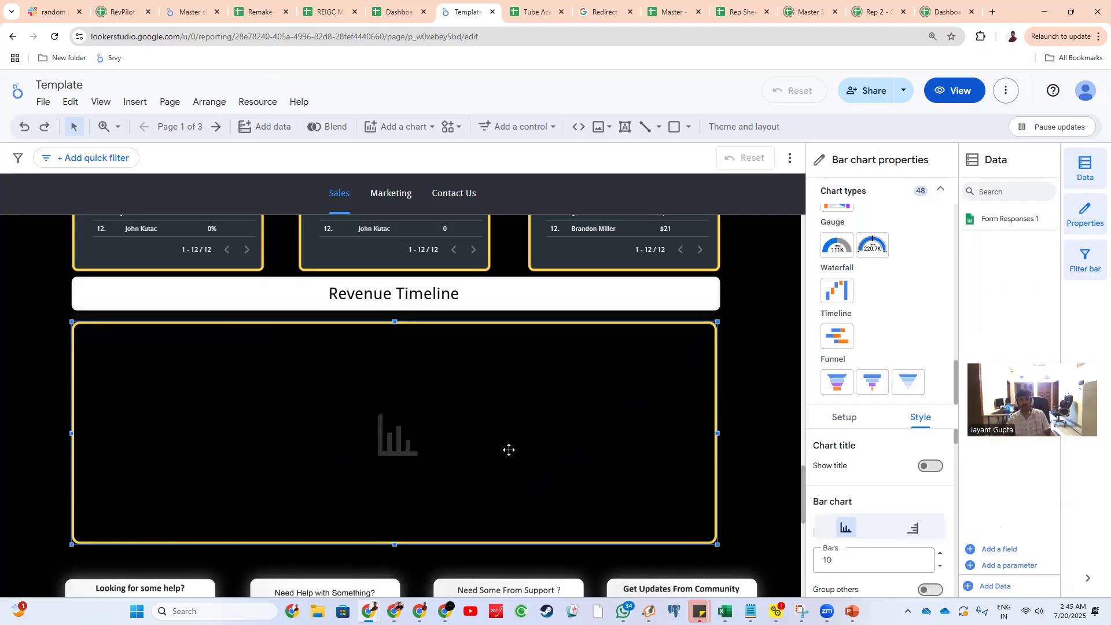
{"action": "key", "text": "ctrl+z"}
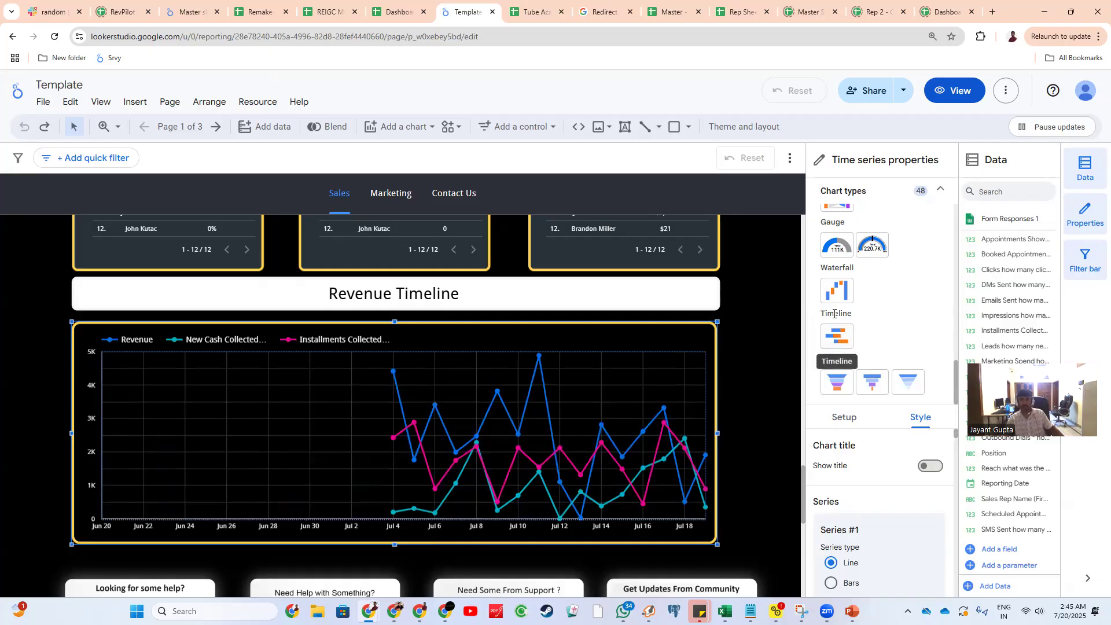
{"action": "scroll", "coordinate": [835, 318], "scroll_direction": "up", "scroll_amount": 1}
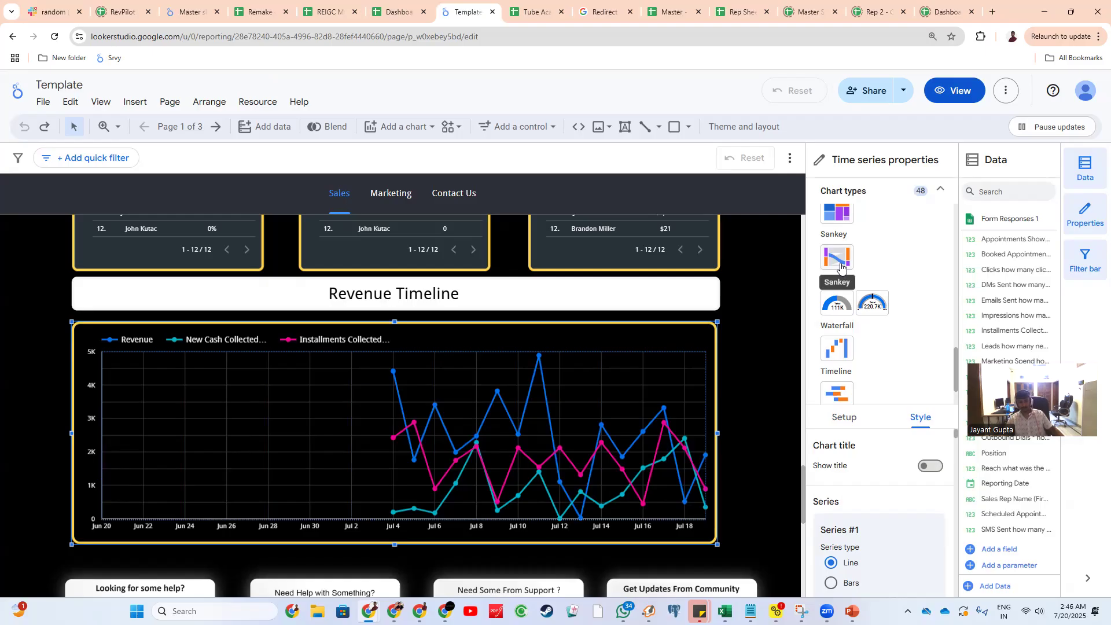
- Switch the report to view mode and review the Sales page from the Revenue Timeline up to the report header
{"action": "left_click", "coordinate": [767, 318]}
{"action": "left_click", "coordinate": [942, 99]}
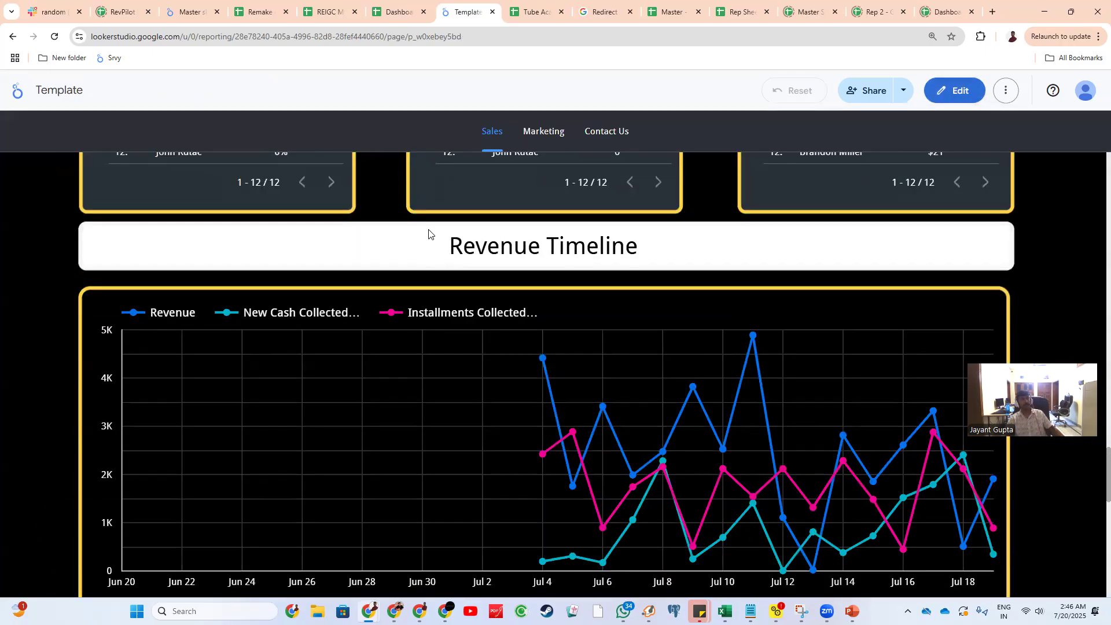
{"action": "scroll", "coordinate": [714, 271], "scroll_direction": "up", "scroll_amount": 5}
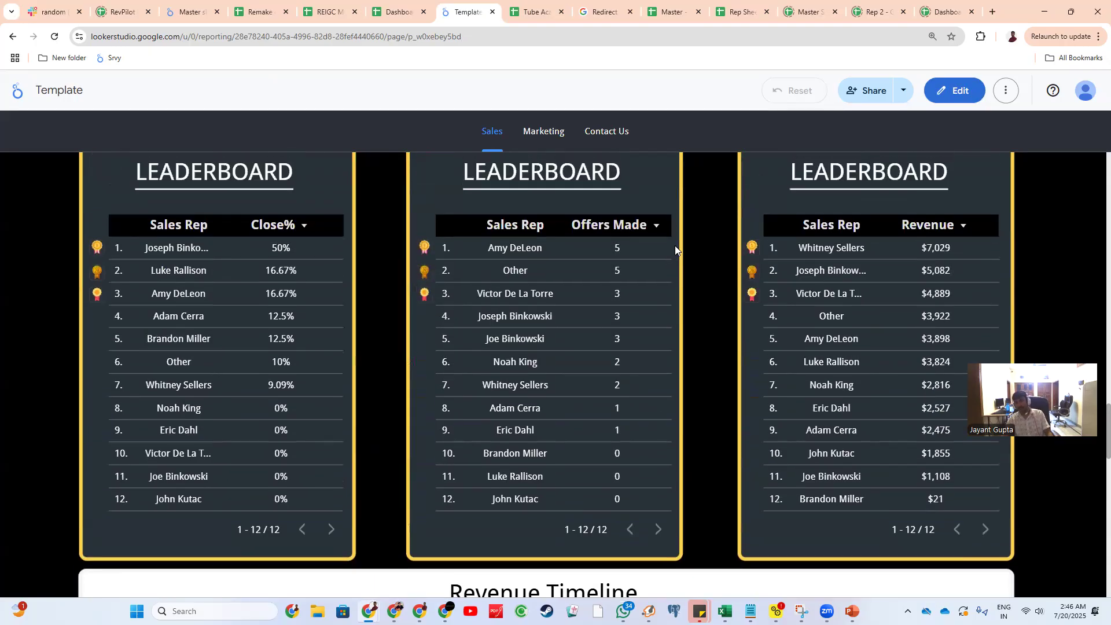
{"action": "scroll", "coordinate": [718, 393], "scroll_direction": "up", "scroll_amount": 3}
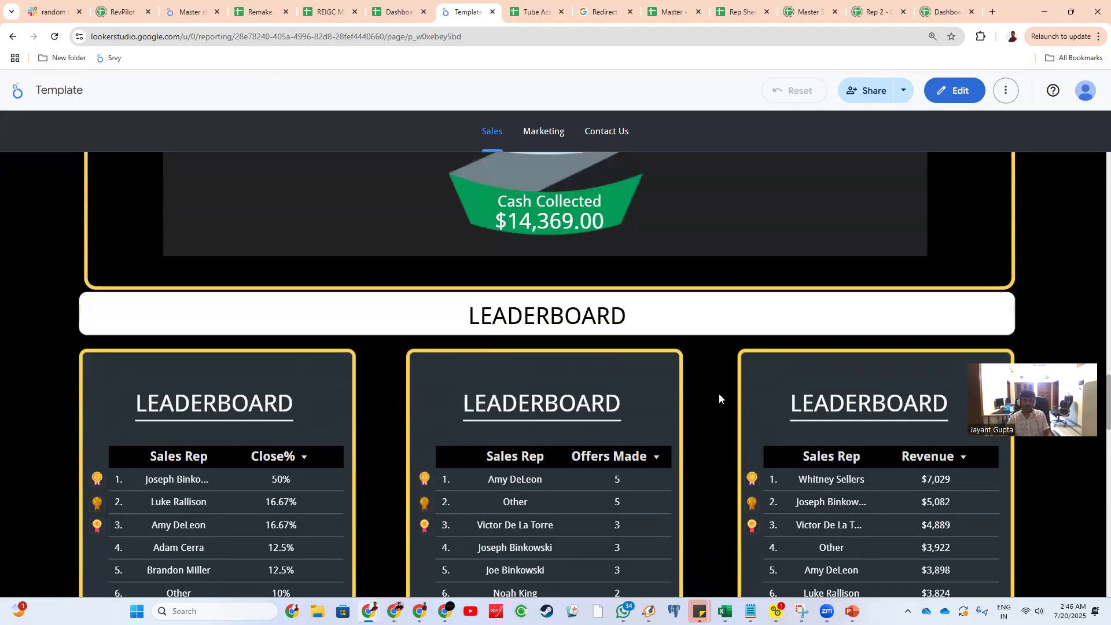
{"action": "scroll", "coordinate": [719, 394], "scroll_direction": "up", "scroll_amount": 3}
{"action": "scroll", "coordinate": [719, 394], "scroll_direction": "up", "scroll_amount": 6}
{"action": "scroll", "coordinate": [719, 394], "scroll_direction": "down", "scroll_amount": 15}
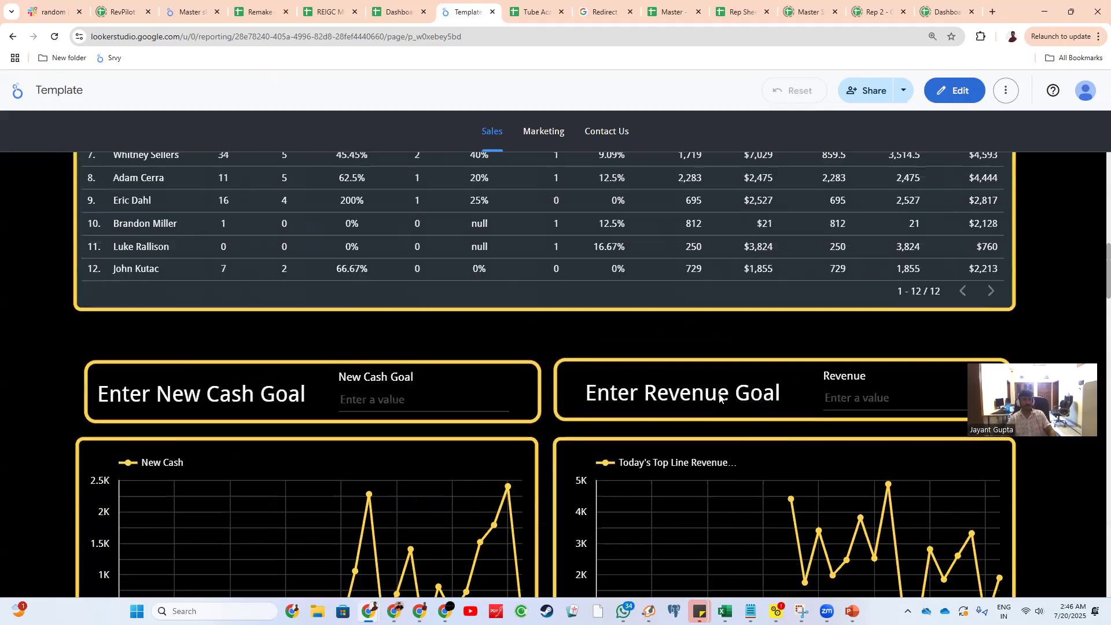
{"action": "scroll", "coordinate": [713, 379], "scroll_direction": "up", "scroll_amount": 2}
{"action": "scroll", "coordinate": [713, 379], "scroll_direction": "up", "scroll_amount": 6}
{"action": "scroll", "coordinate": [711, 364], "scroll_direction": "up", "scroll_amount": 3}
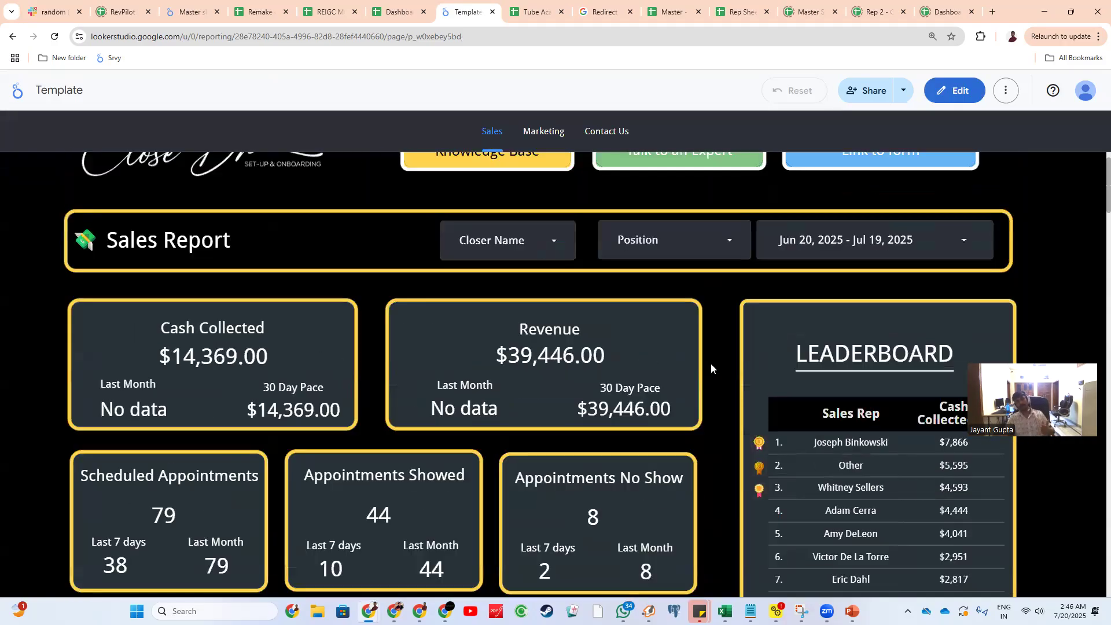
{"action": "scroll", "coordinate": [729, 463], "scroll_direction": "up", "scroll_amount": 1}
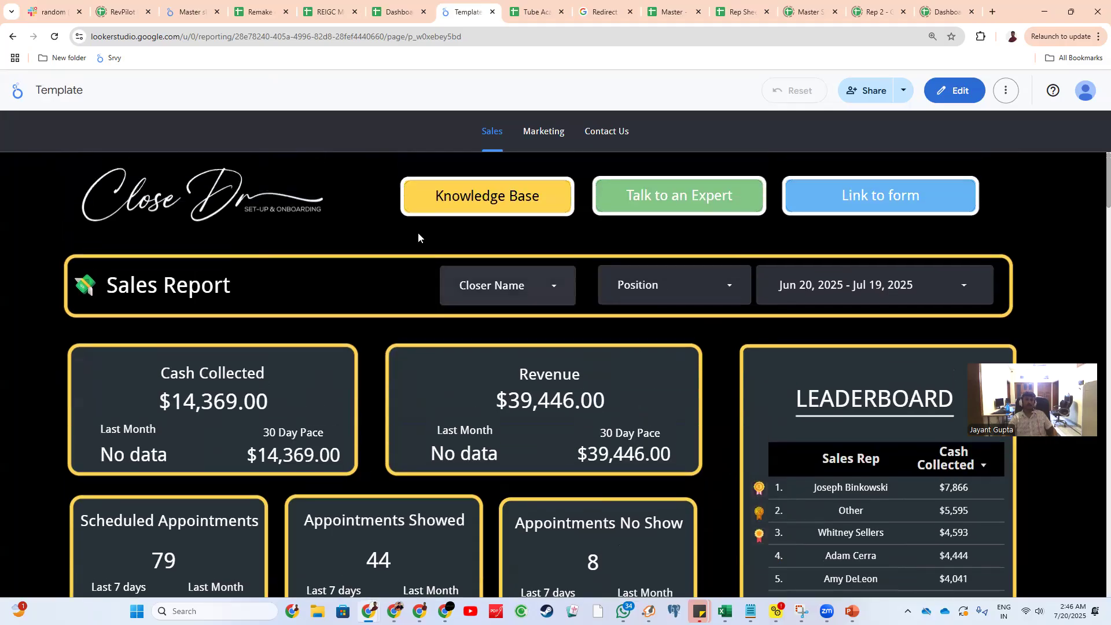
- Enter 25 as the New Cash Goal above the New Cash chart
{"action": "scroll", "coordinate": [1019, 272], "scroll_direction": "down", "scroll_amount": 10}
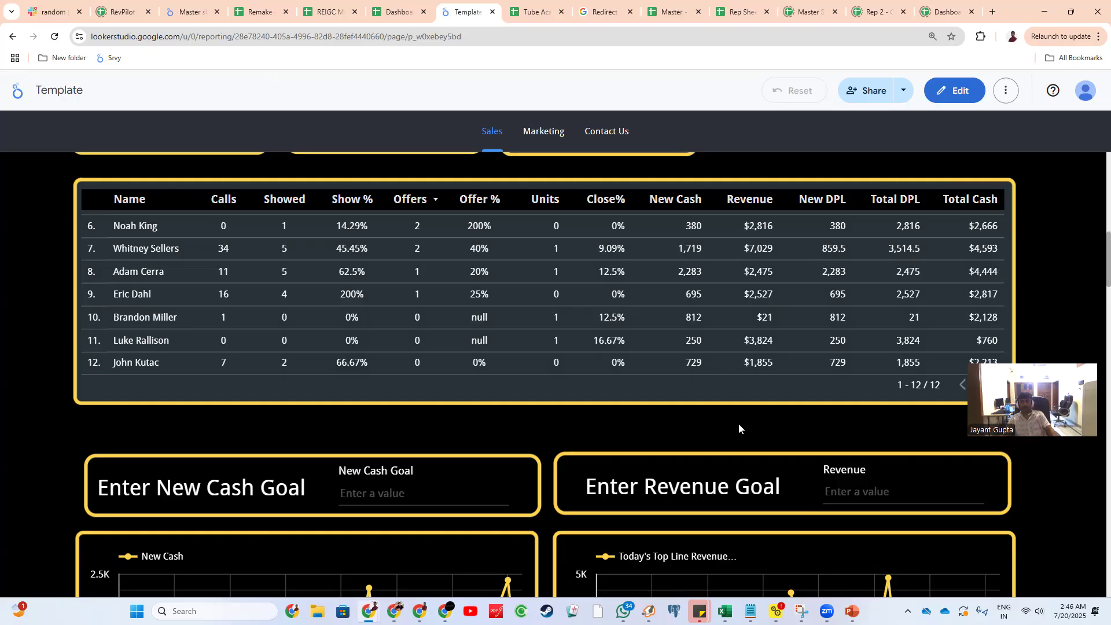
{"action": "scroll", "coordinate": [739, 428], "scroll_direction": "down", "scroll_amount": 2}
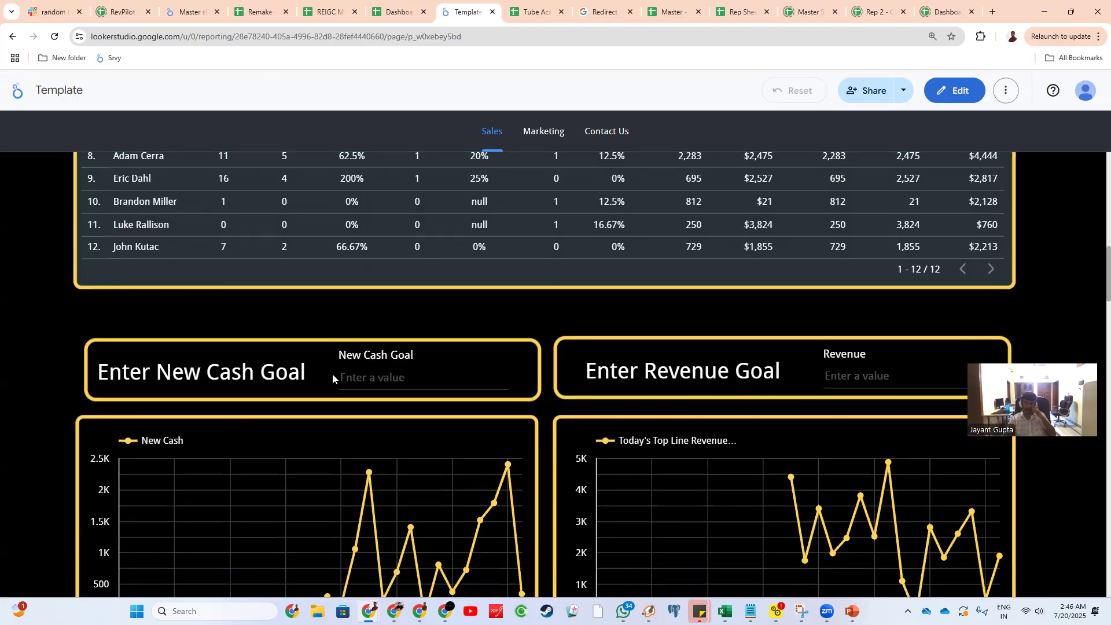
{"action": "left_click", "coordinate": [347, 377]}
{"action": "type", "text": "25"}
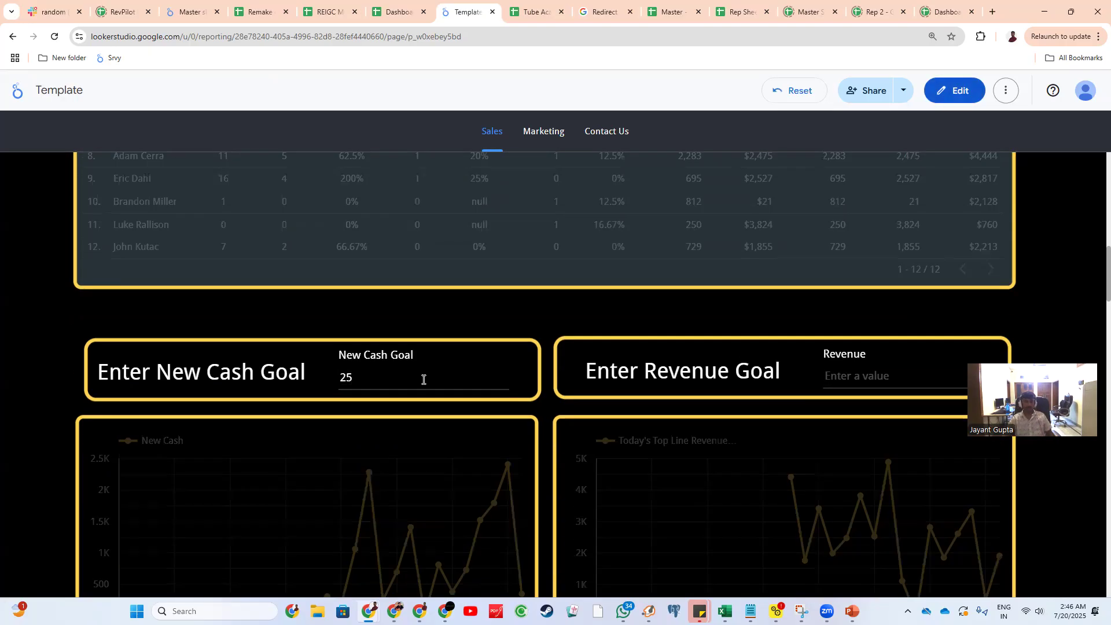